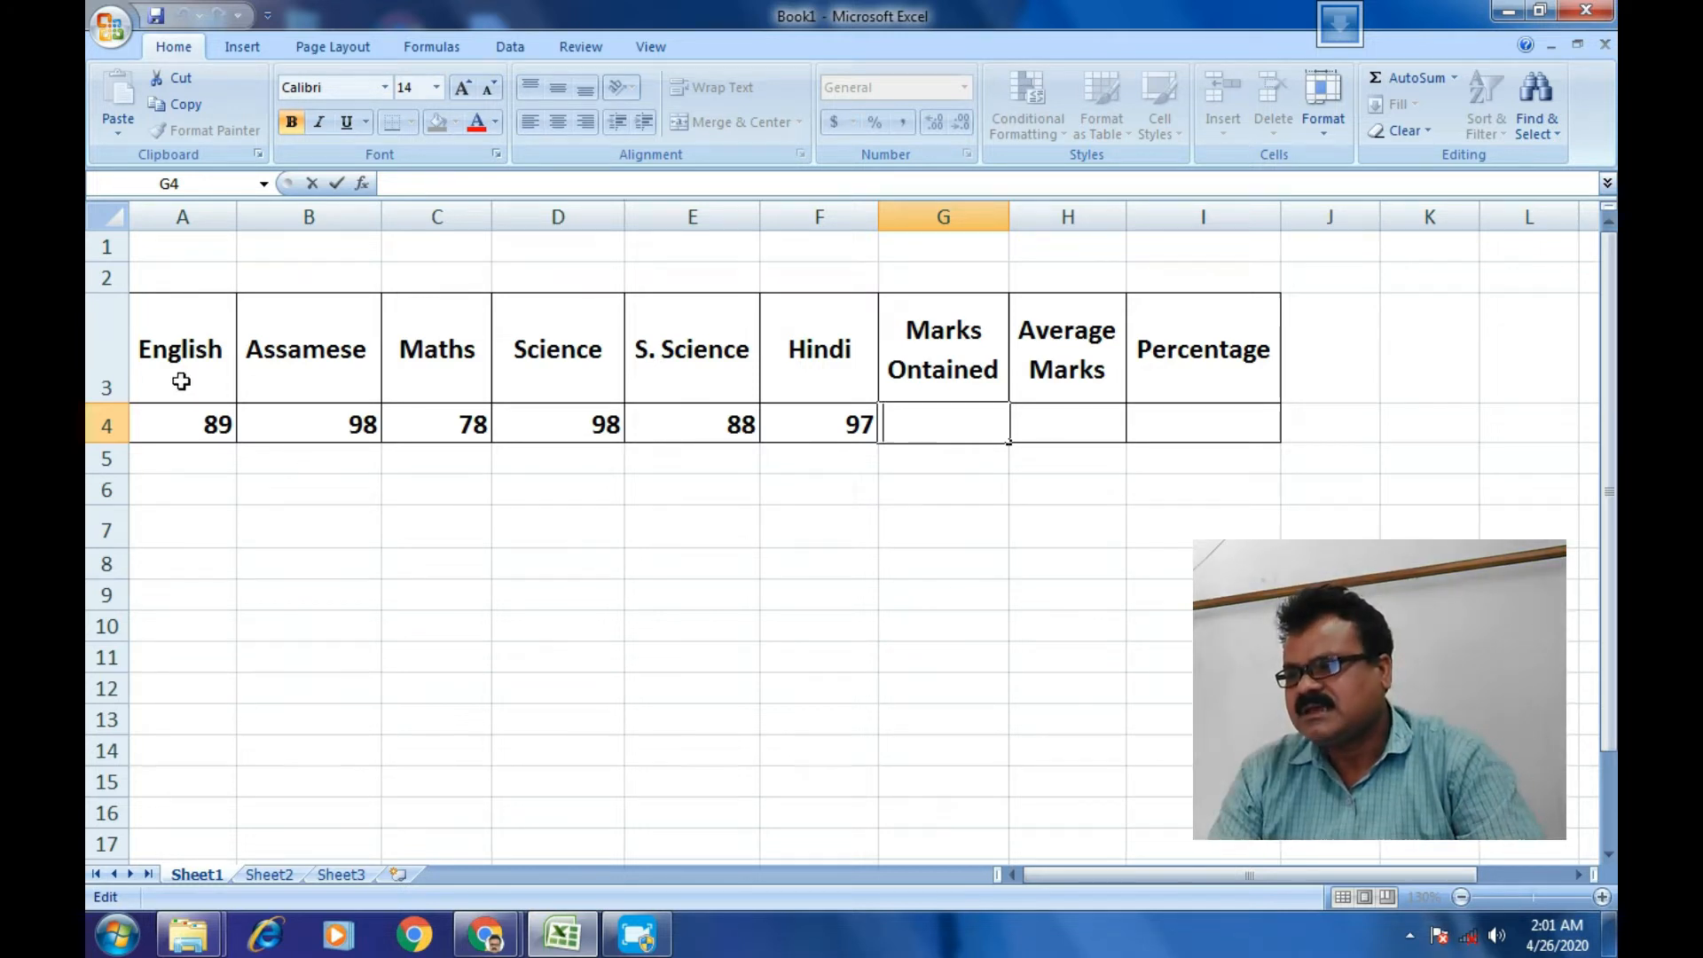
- Go through the individual subject marks in row 4, from English in A4 to Hindi in F4
left_click(181, 442)
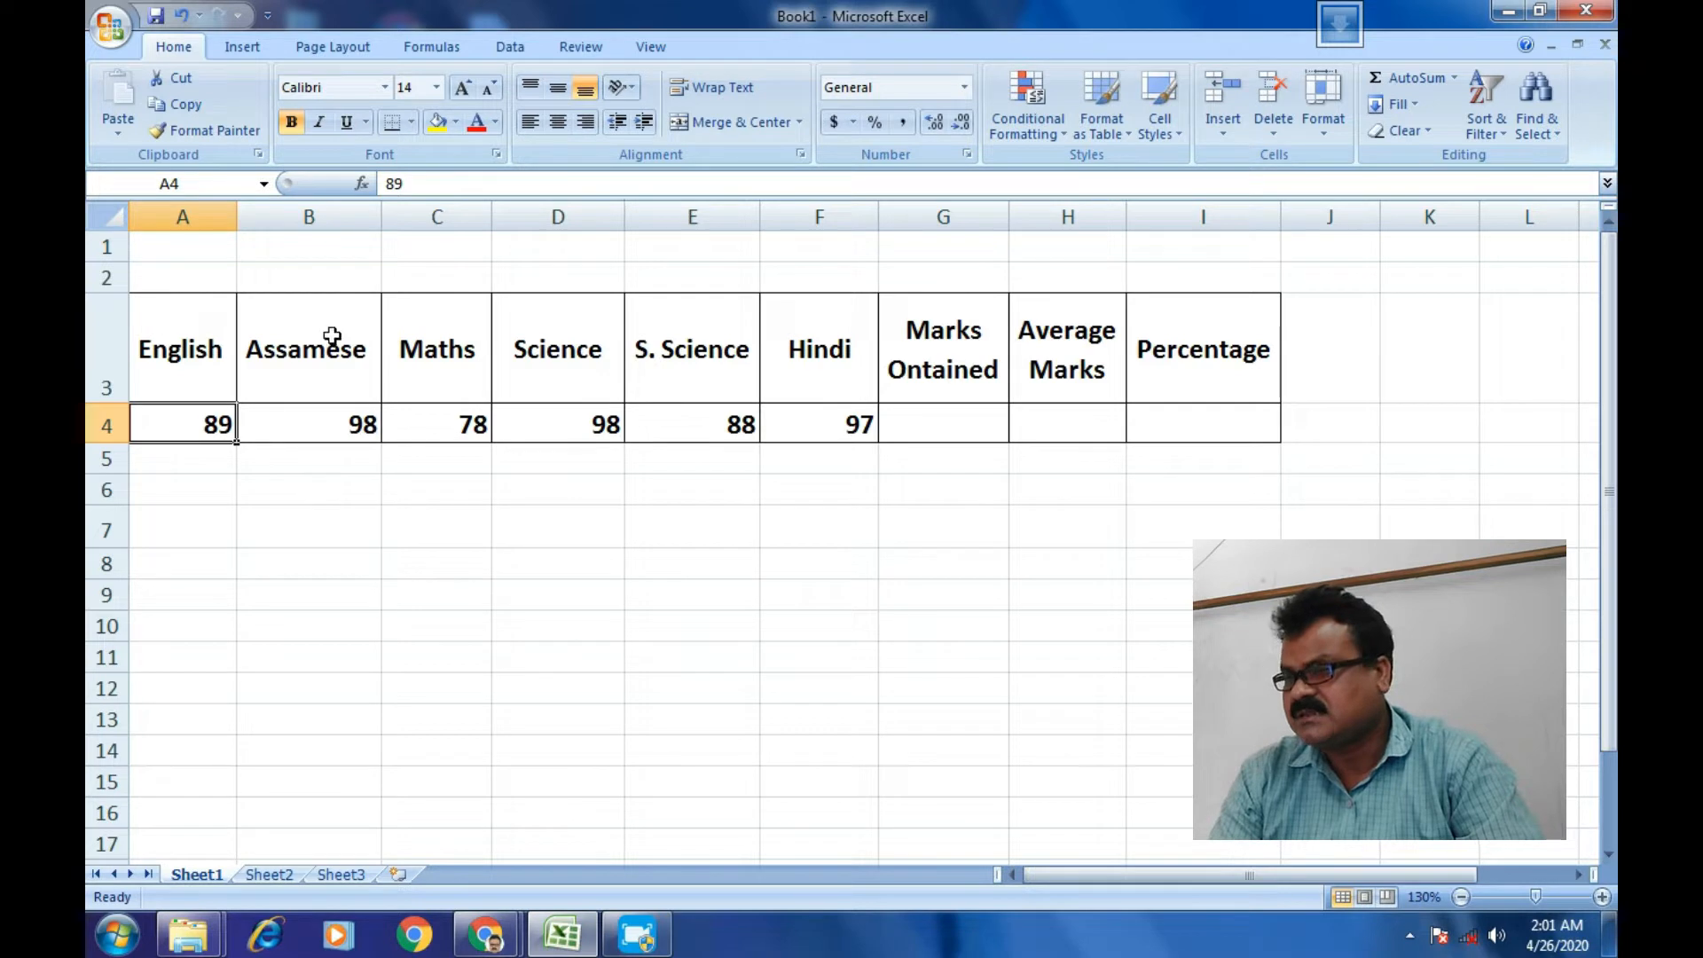
left_click(325, 423)
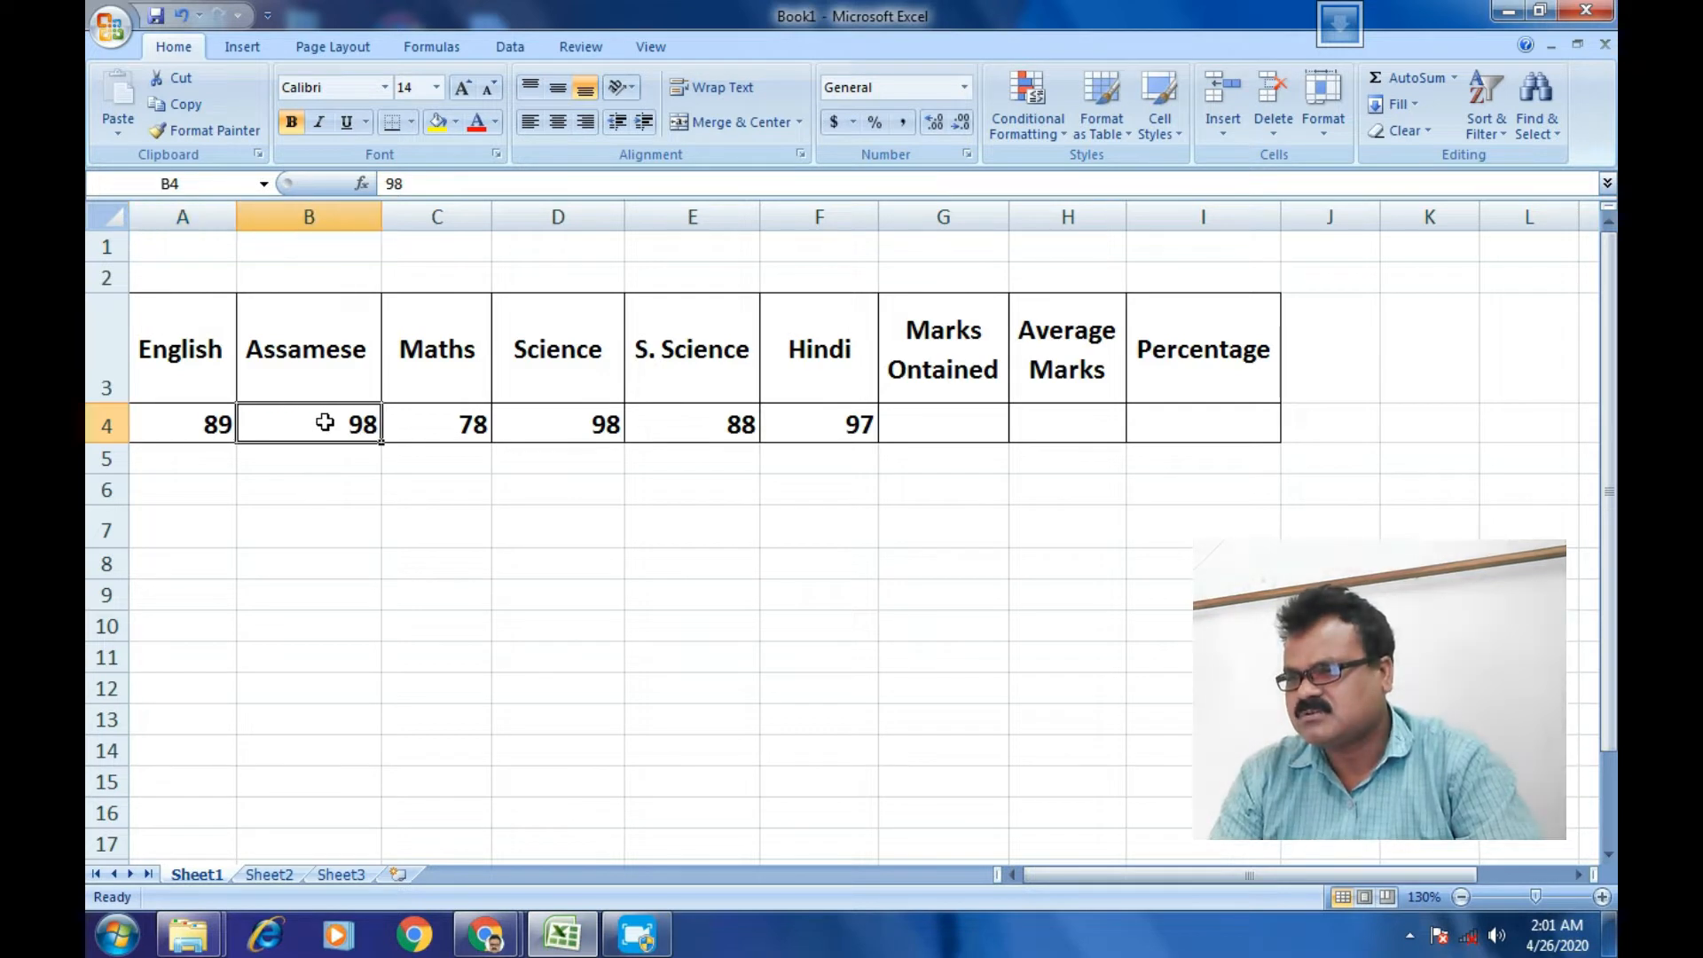
left_click(448, 427)
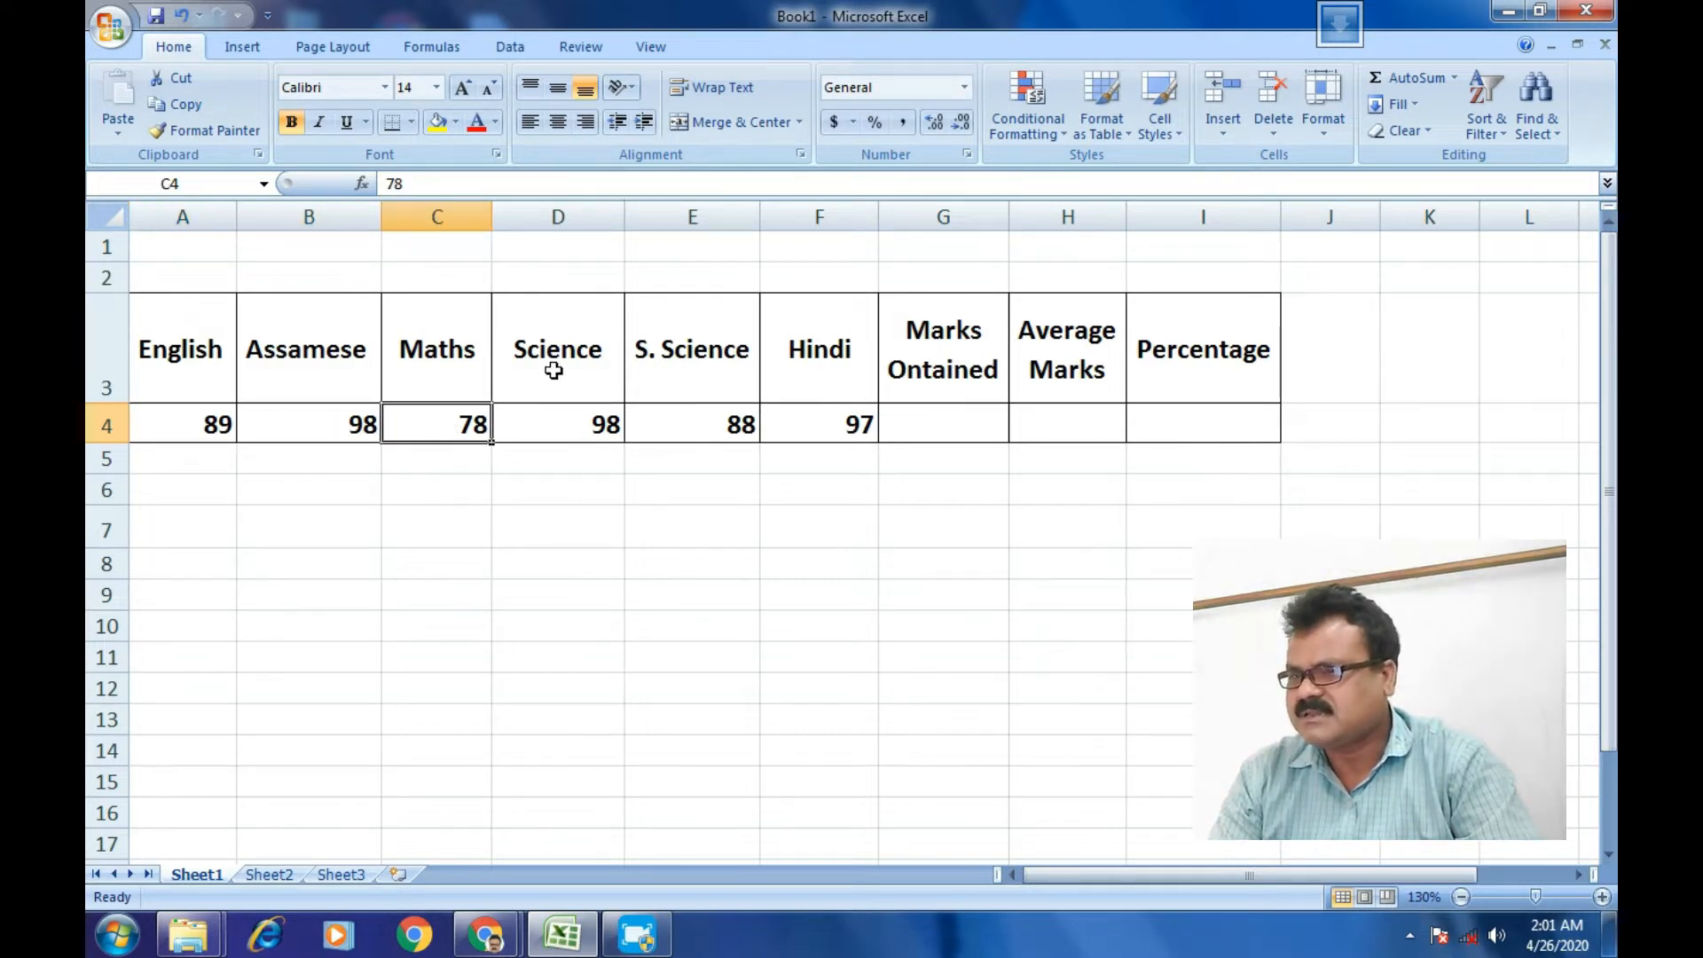
left_click(563, 419)
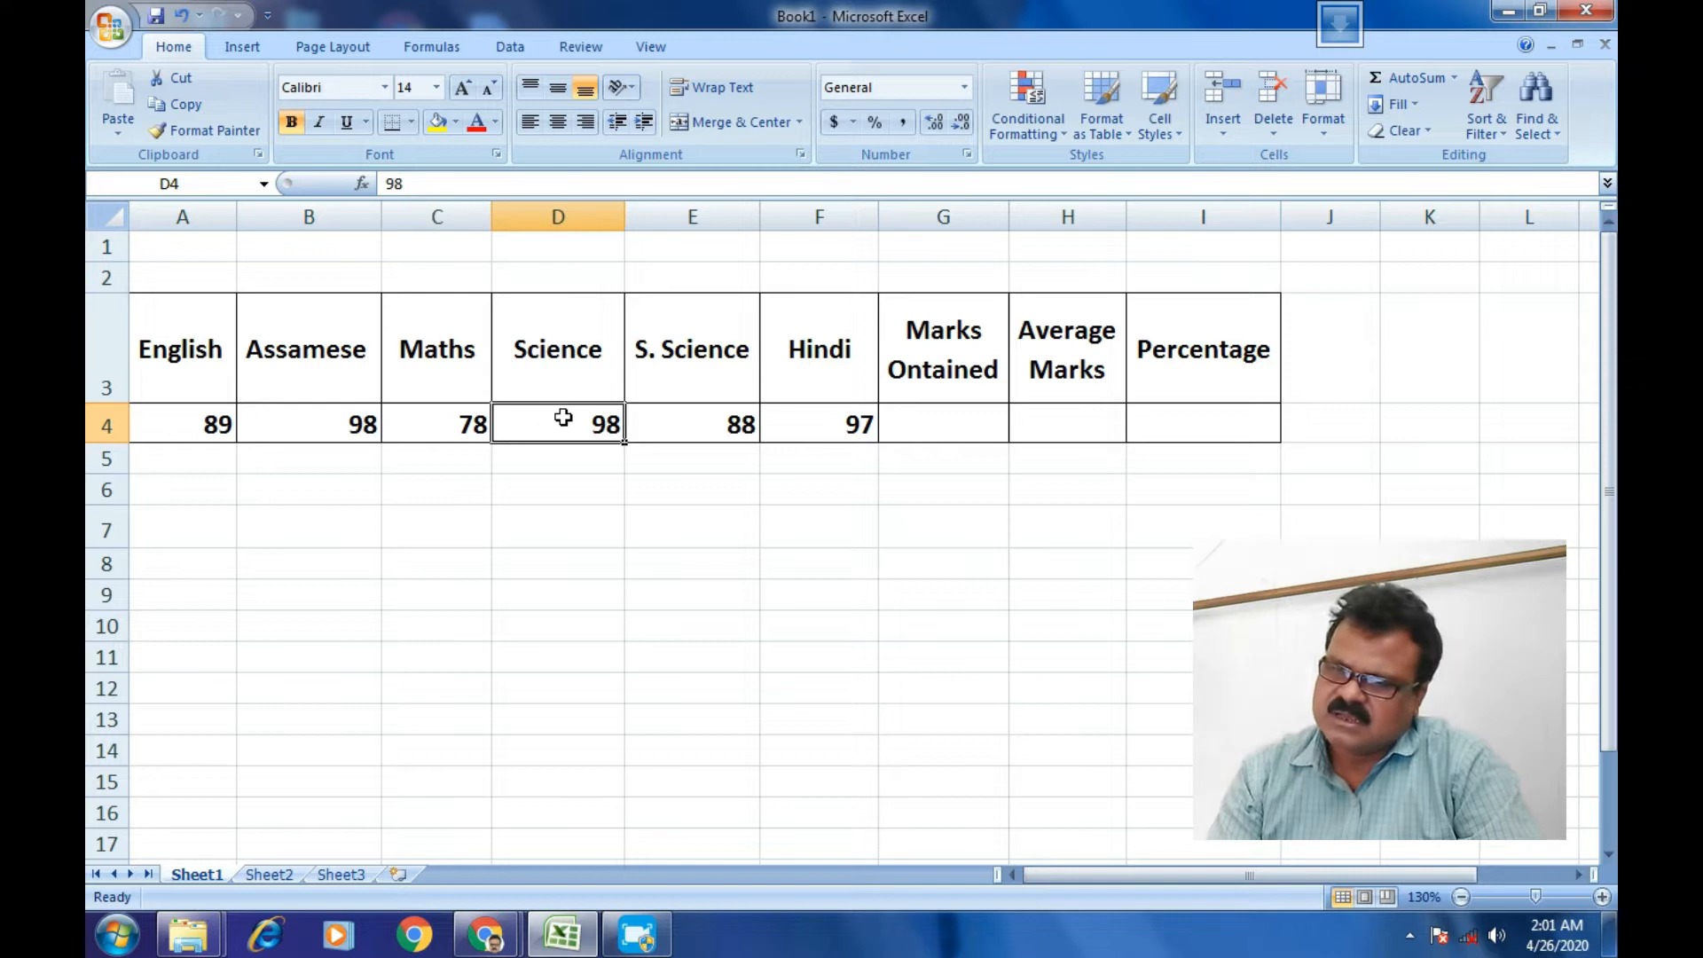
left_click(707, 432)
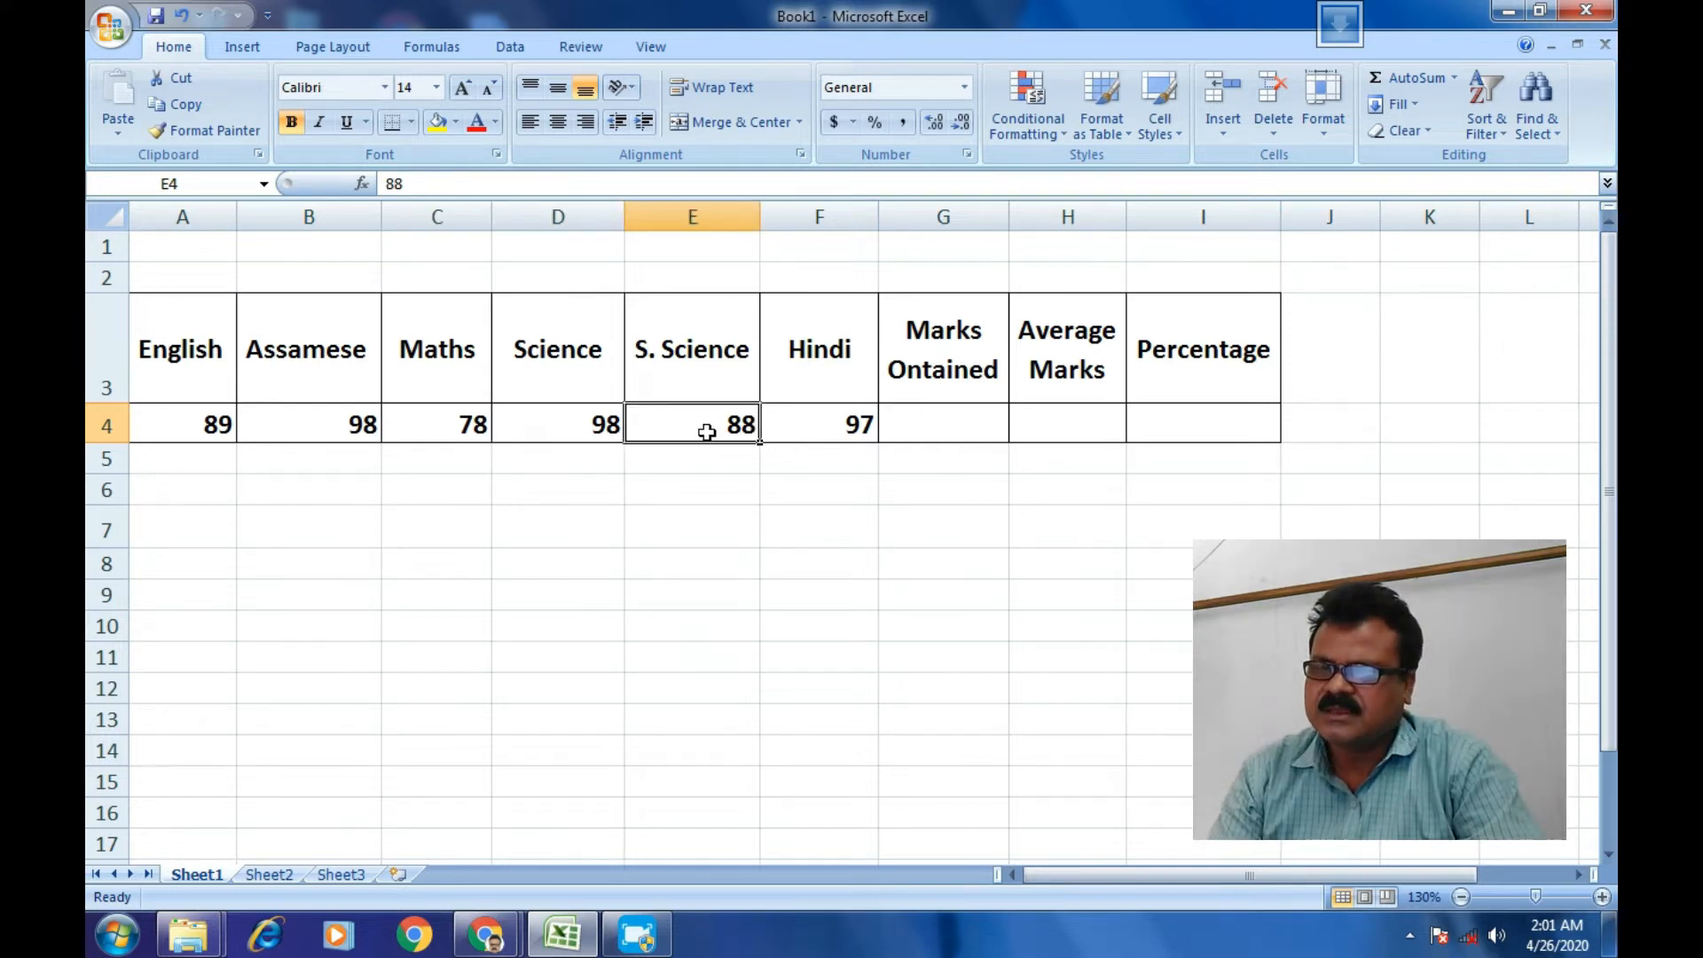
left_click(821, 426)
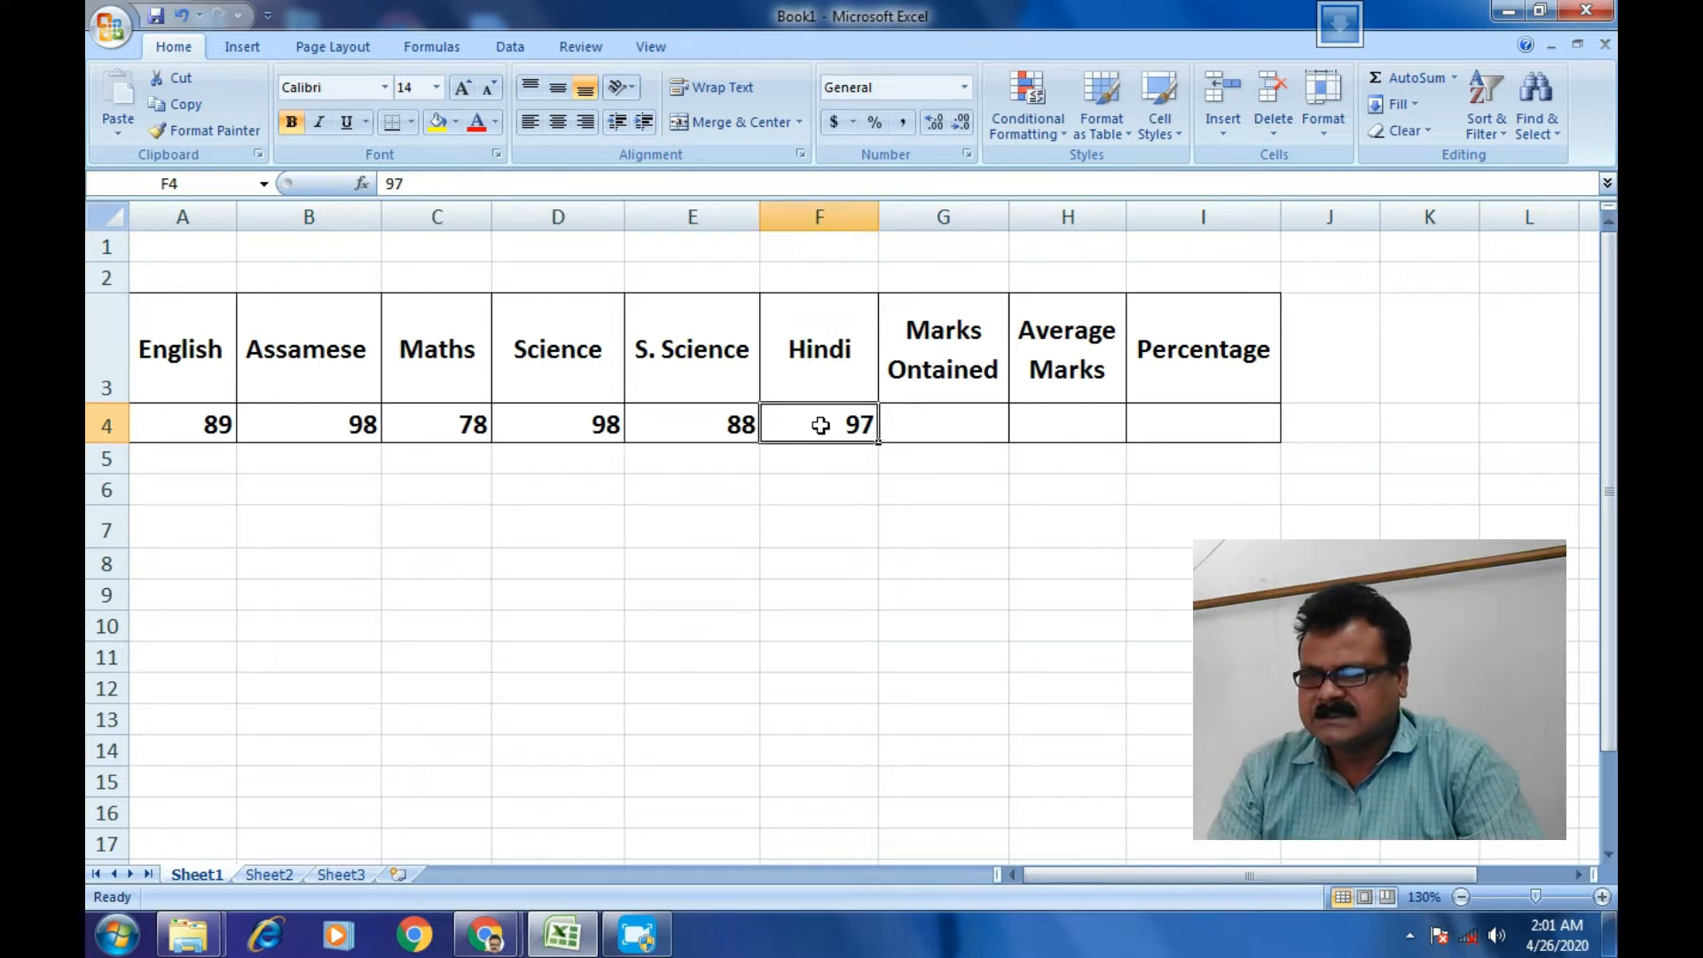
- Total the six subject marks in the marks obtained cell G4 using the SUM function over A4:F4
left_click(949, 415)
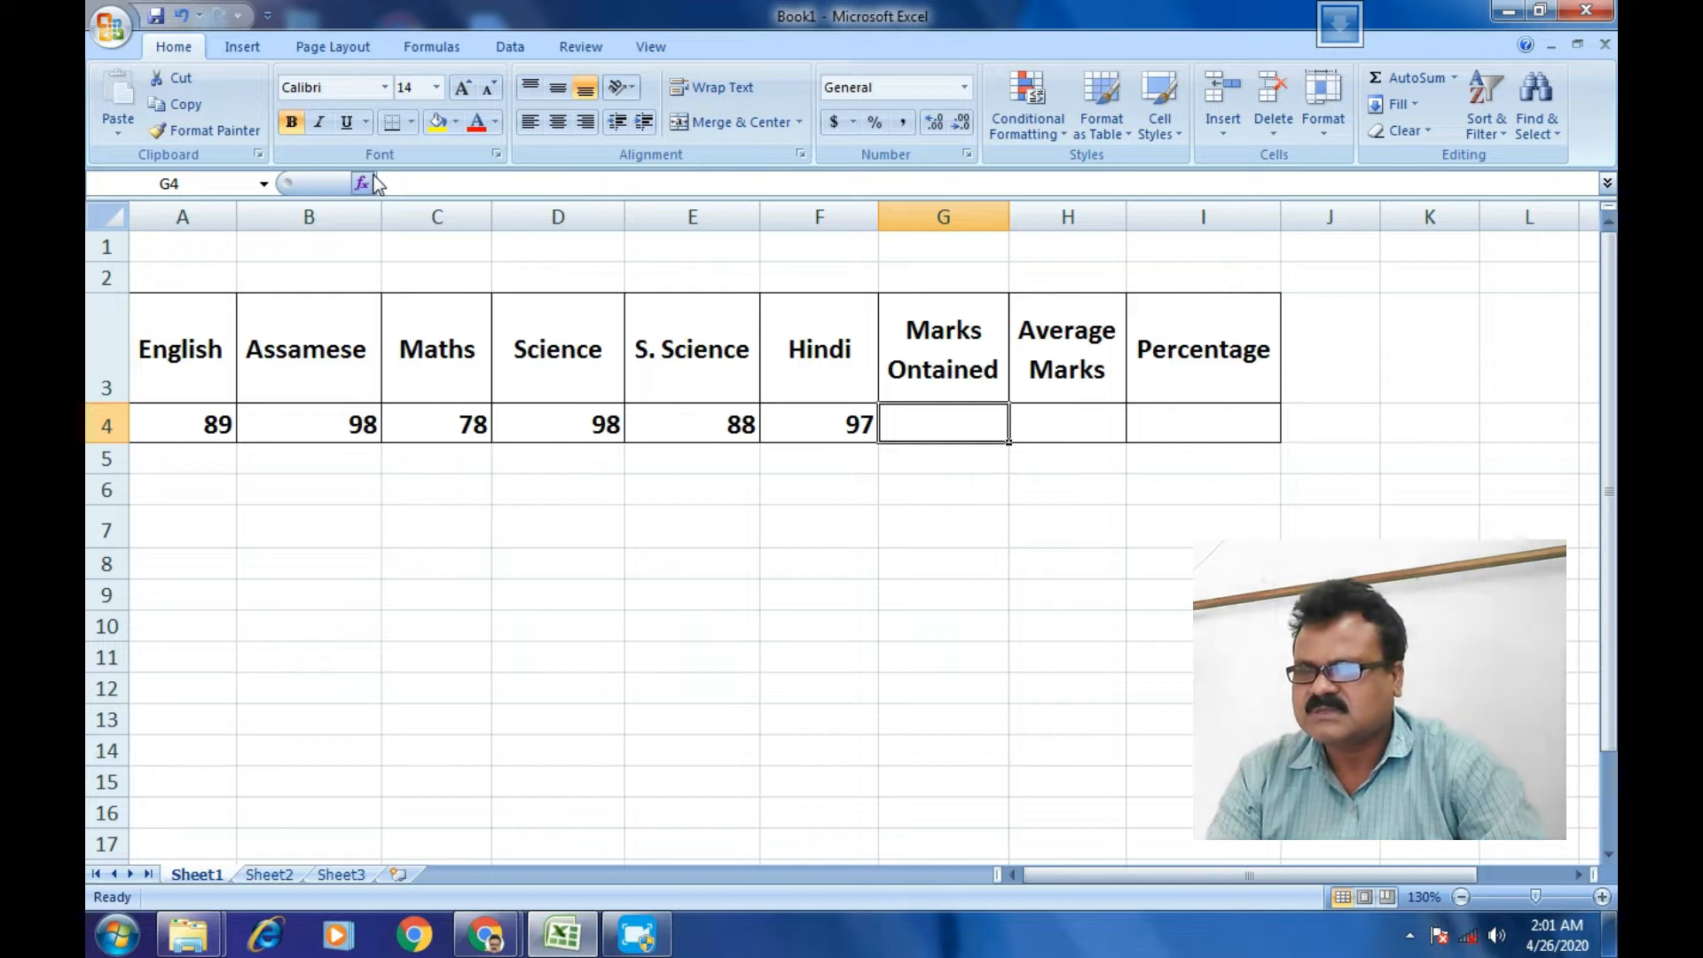
type("=")
key("shift+F3")
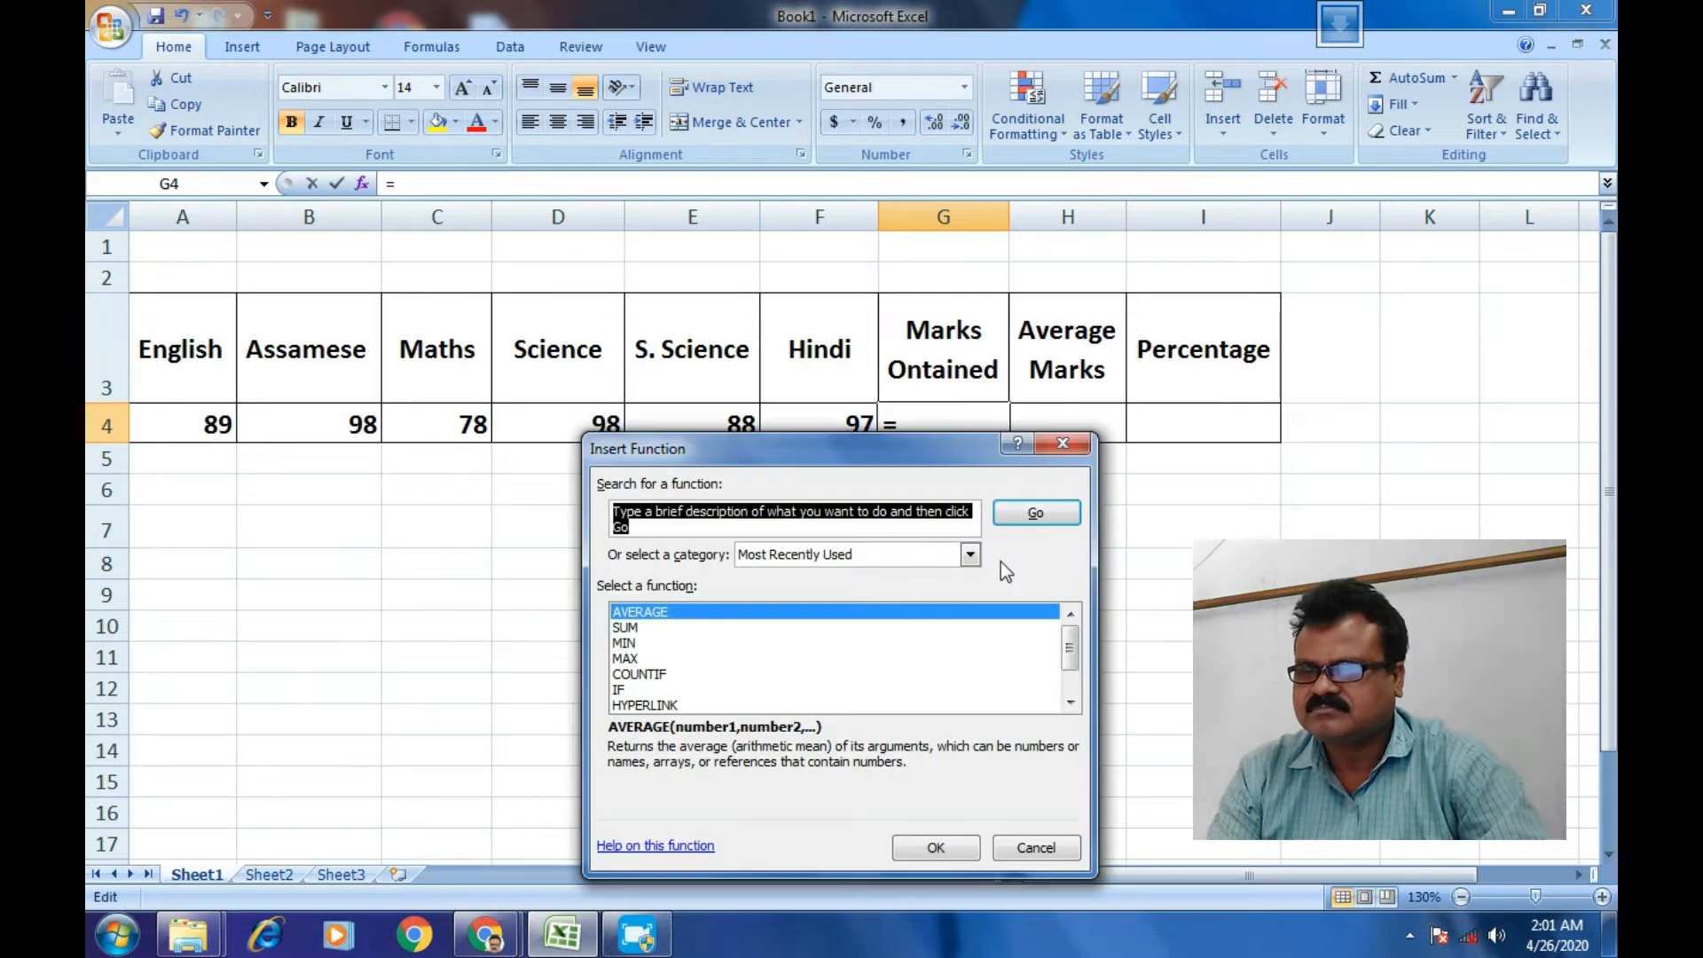
left_click(667, 627)
left_click(939, 845)
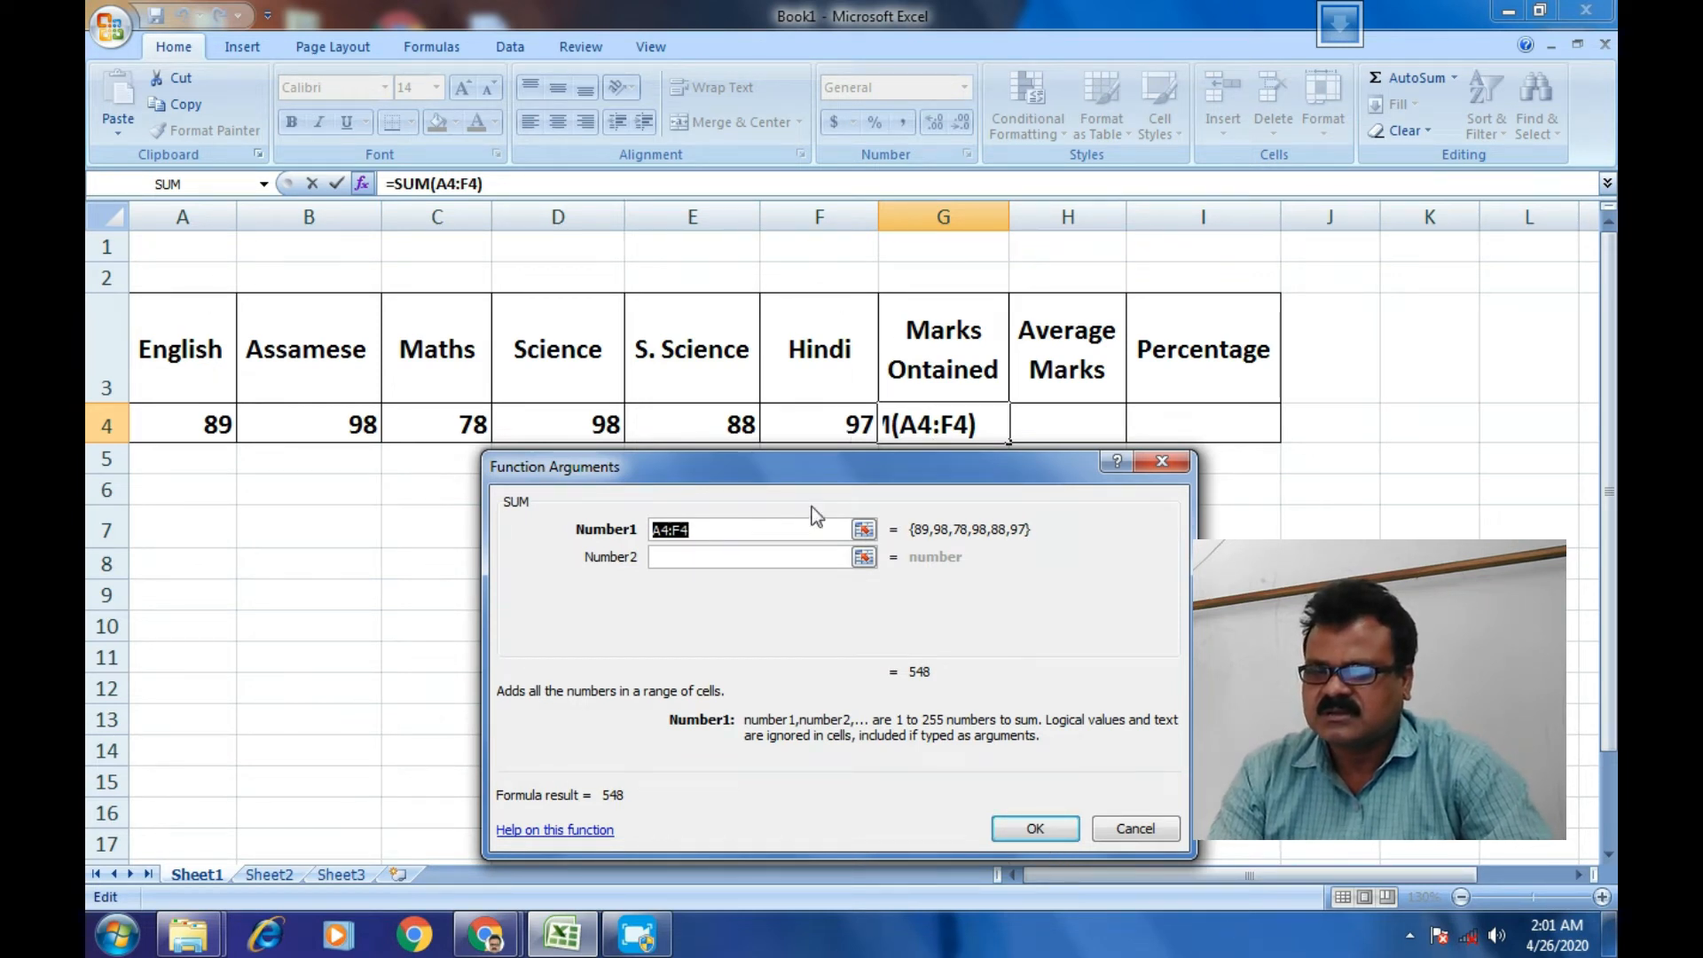
left_click(1029, 831)
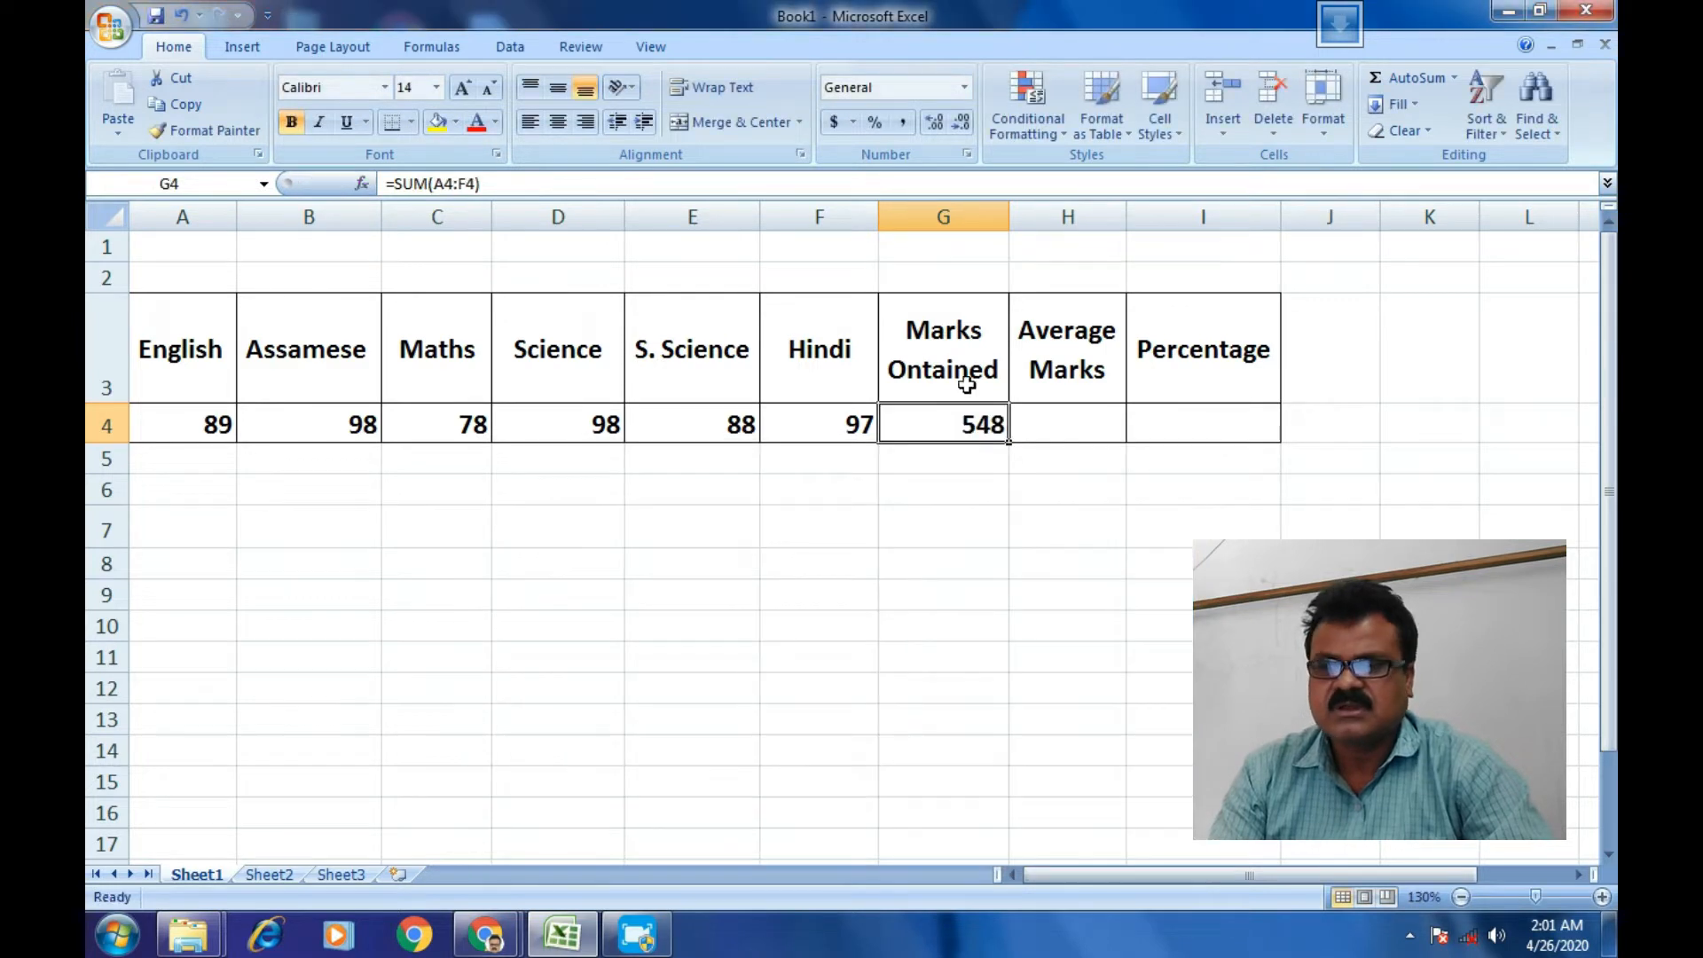
- Calculate the average marks manually in cell H4 with the formula =548/6
left_click(1076, 420)
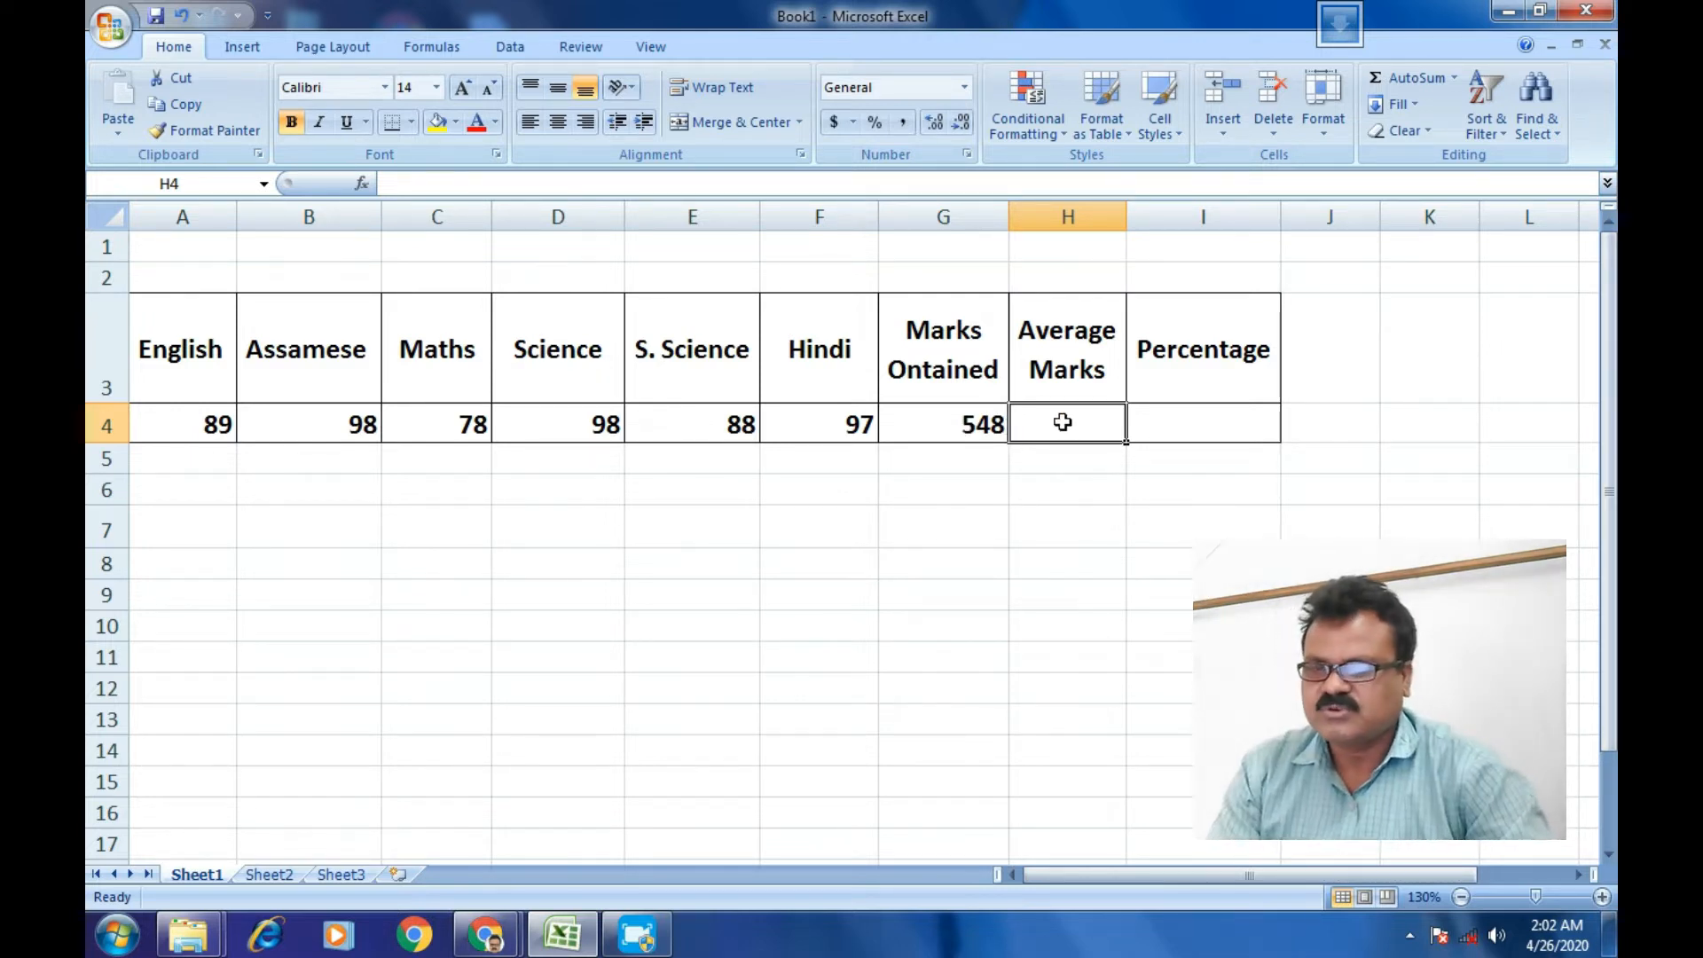
scroll(1060, 417, "up", 3)
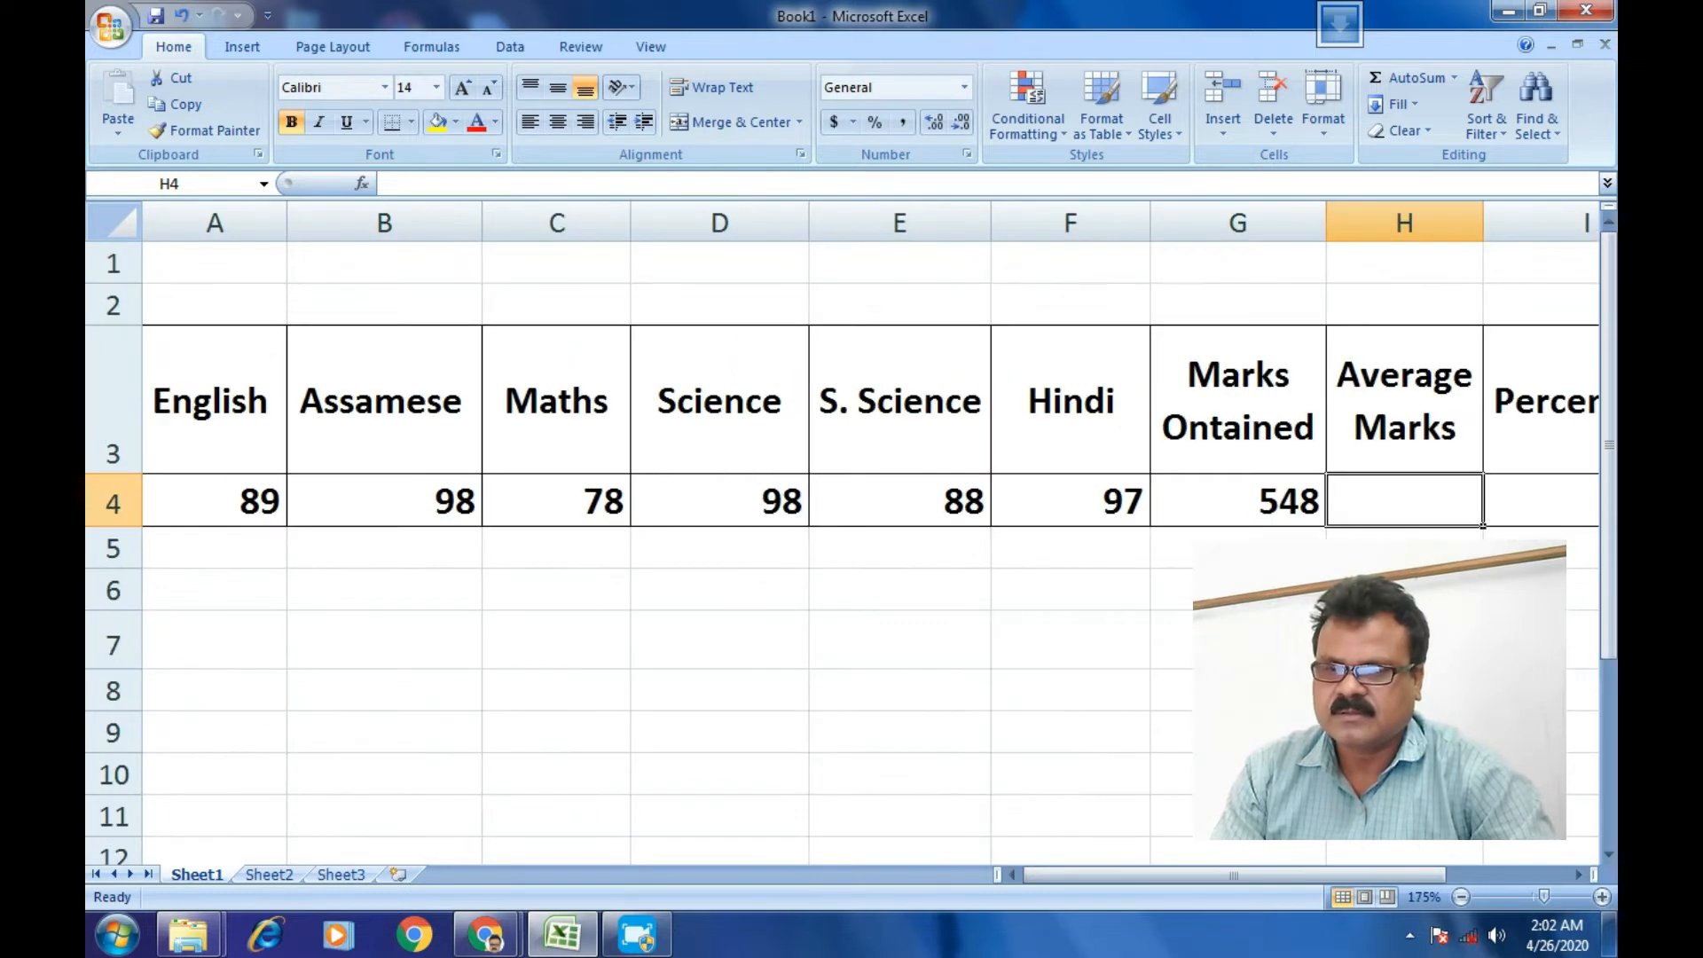
left_click_drag(1433, 876, 1554, 879)
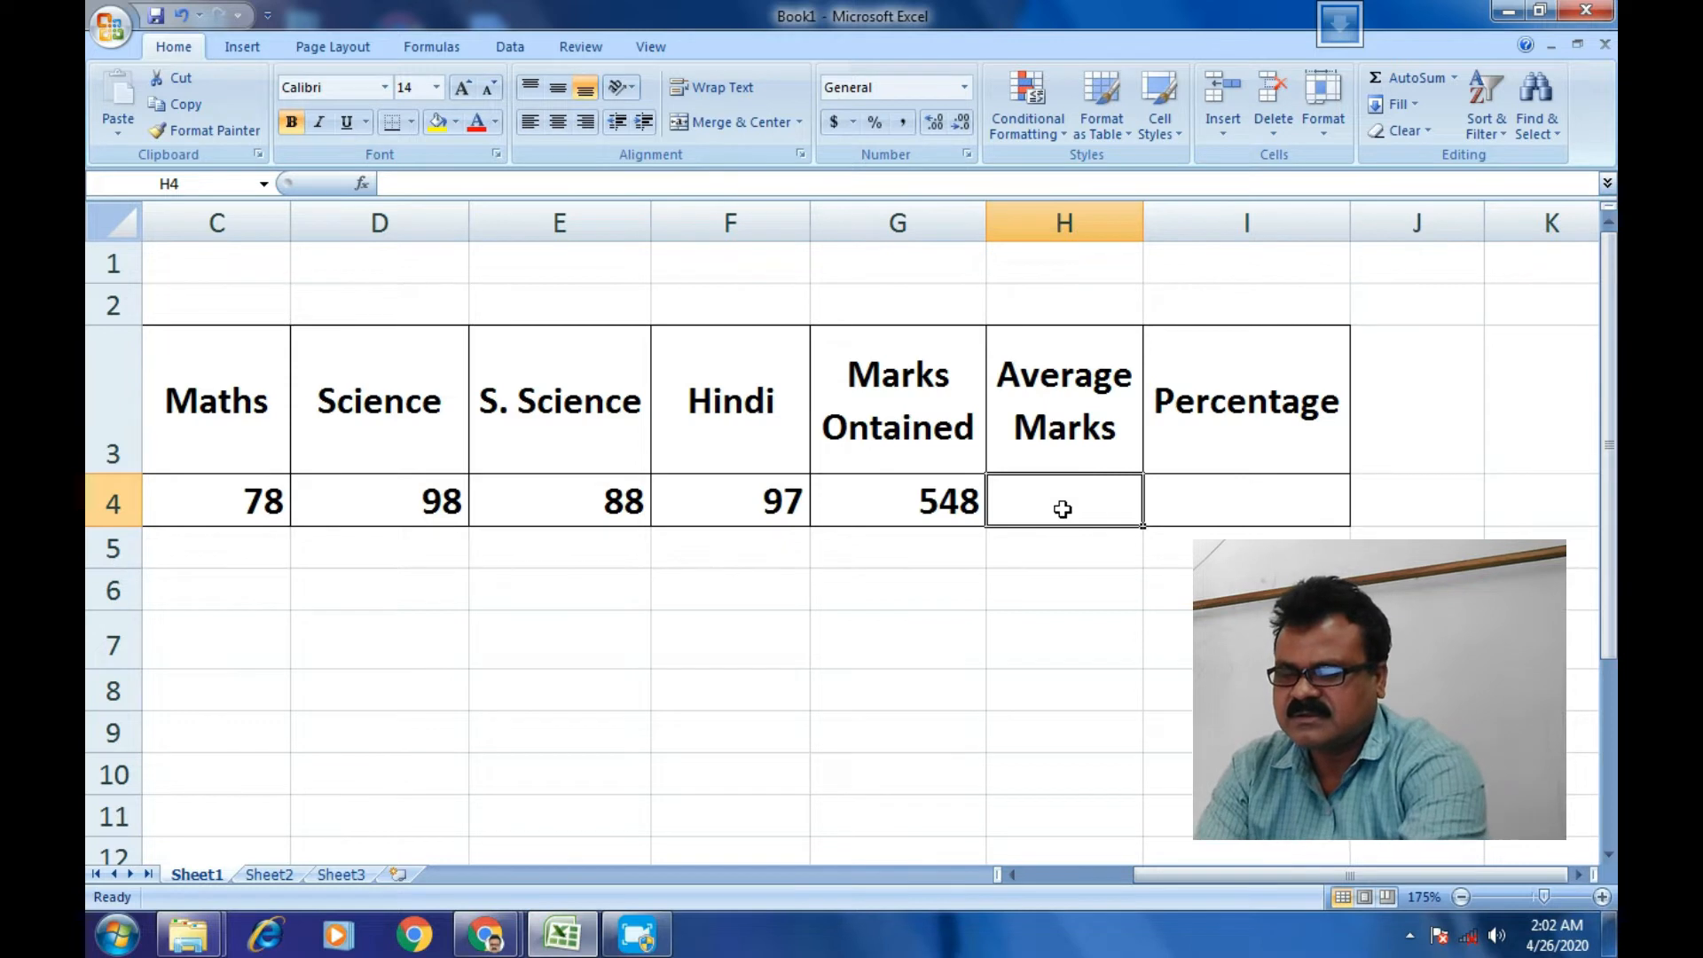
type("5")
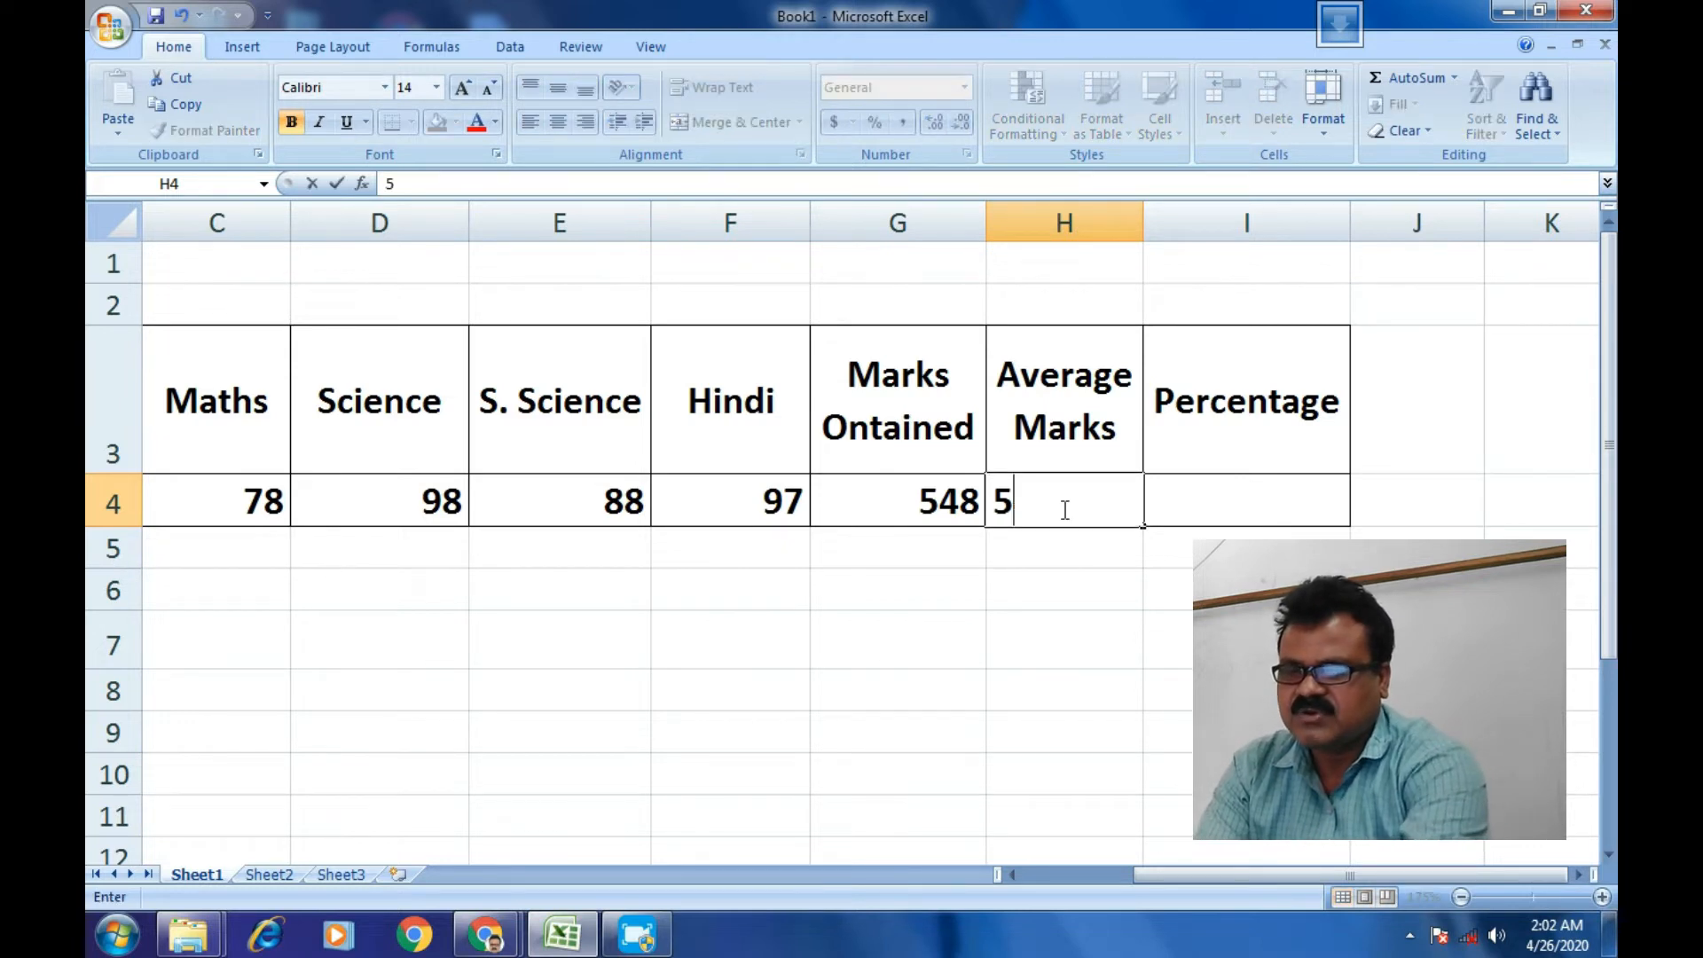
type("45")
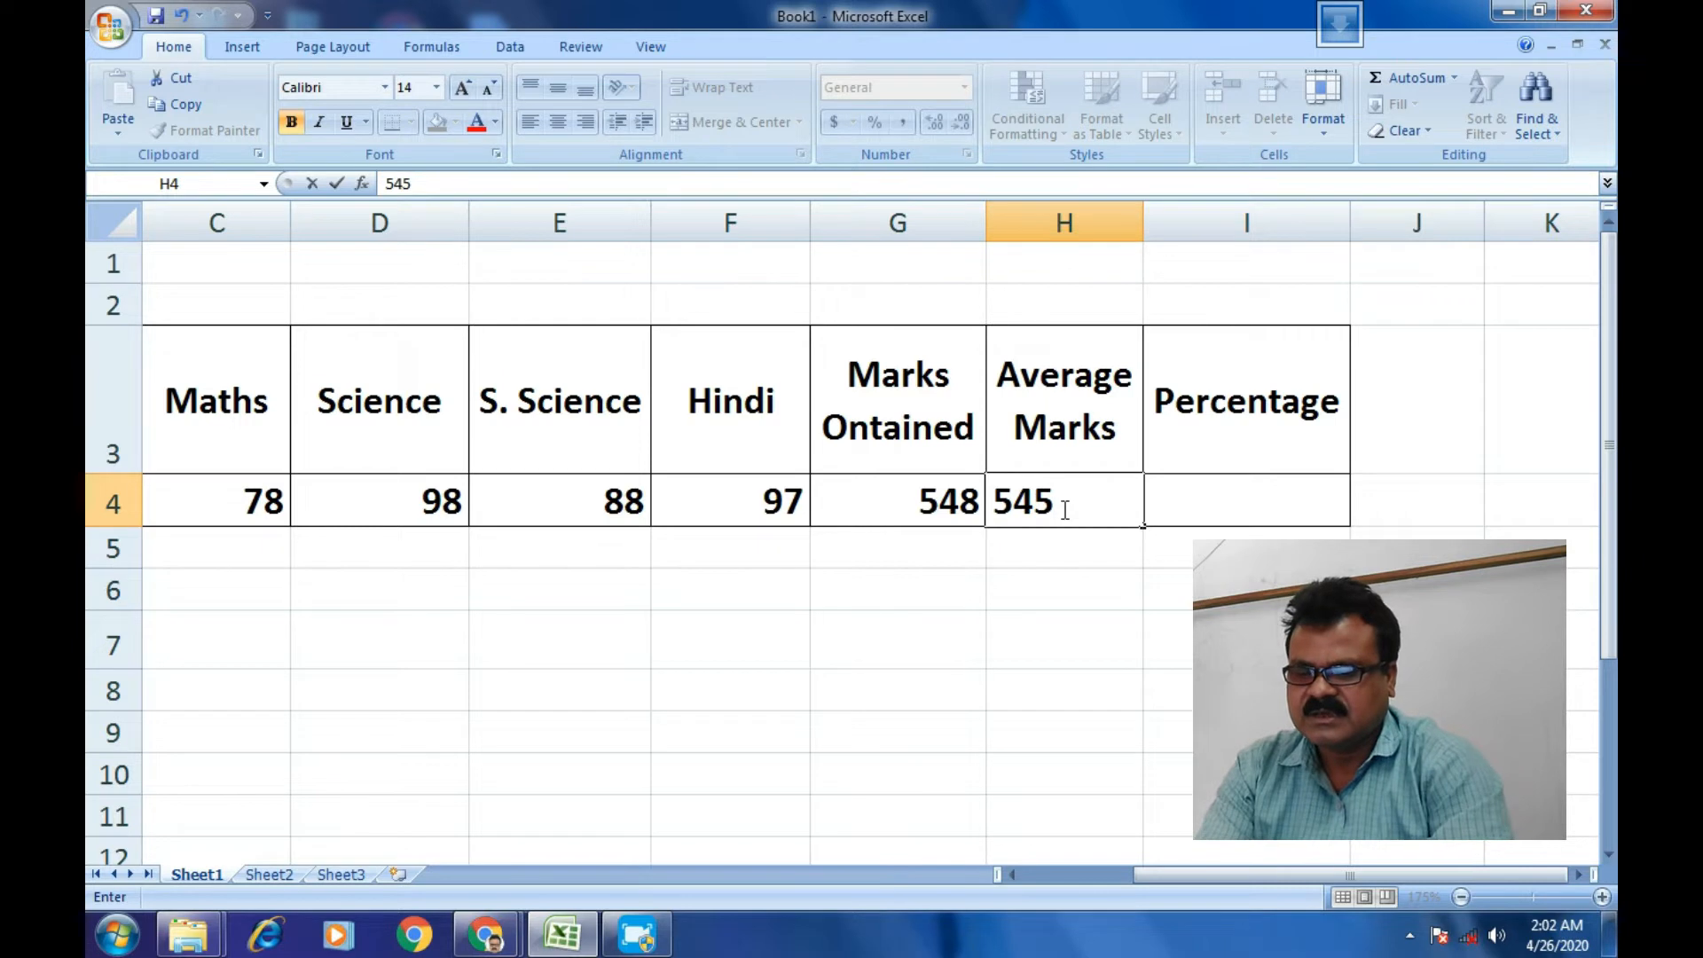
key("BackSpace")
type("8")
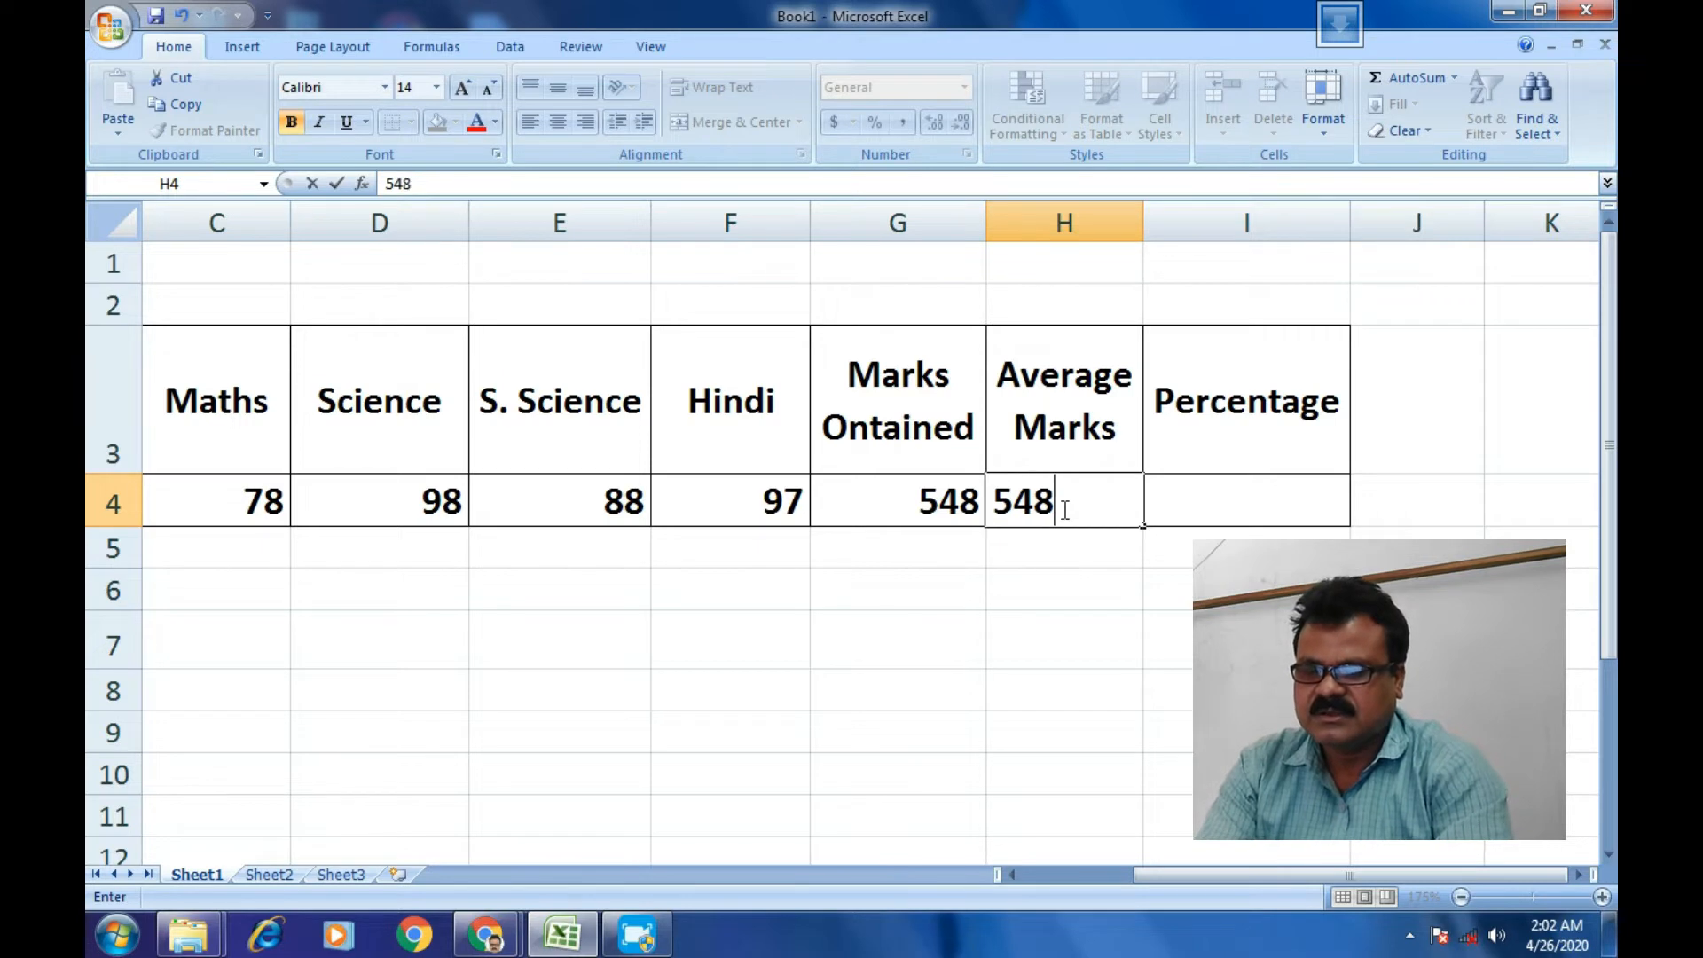
type("/")
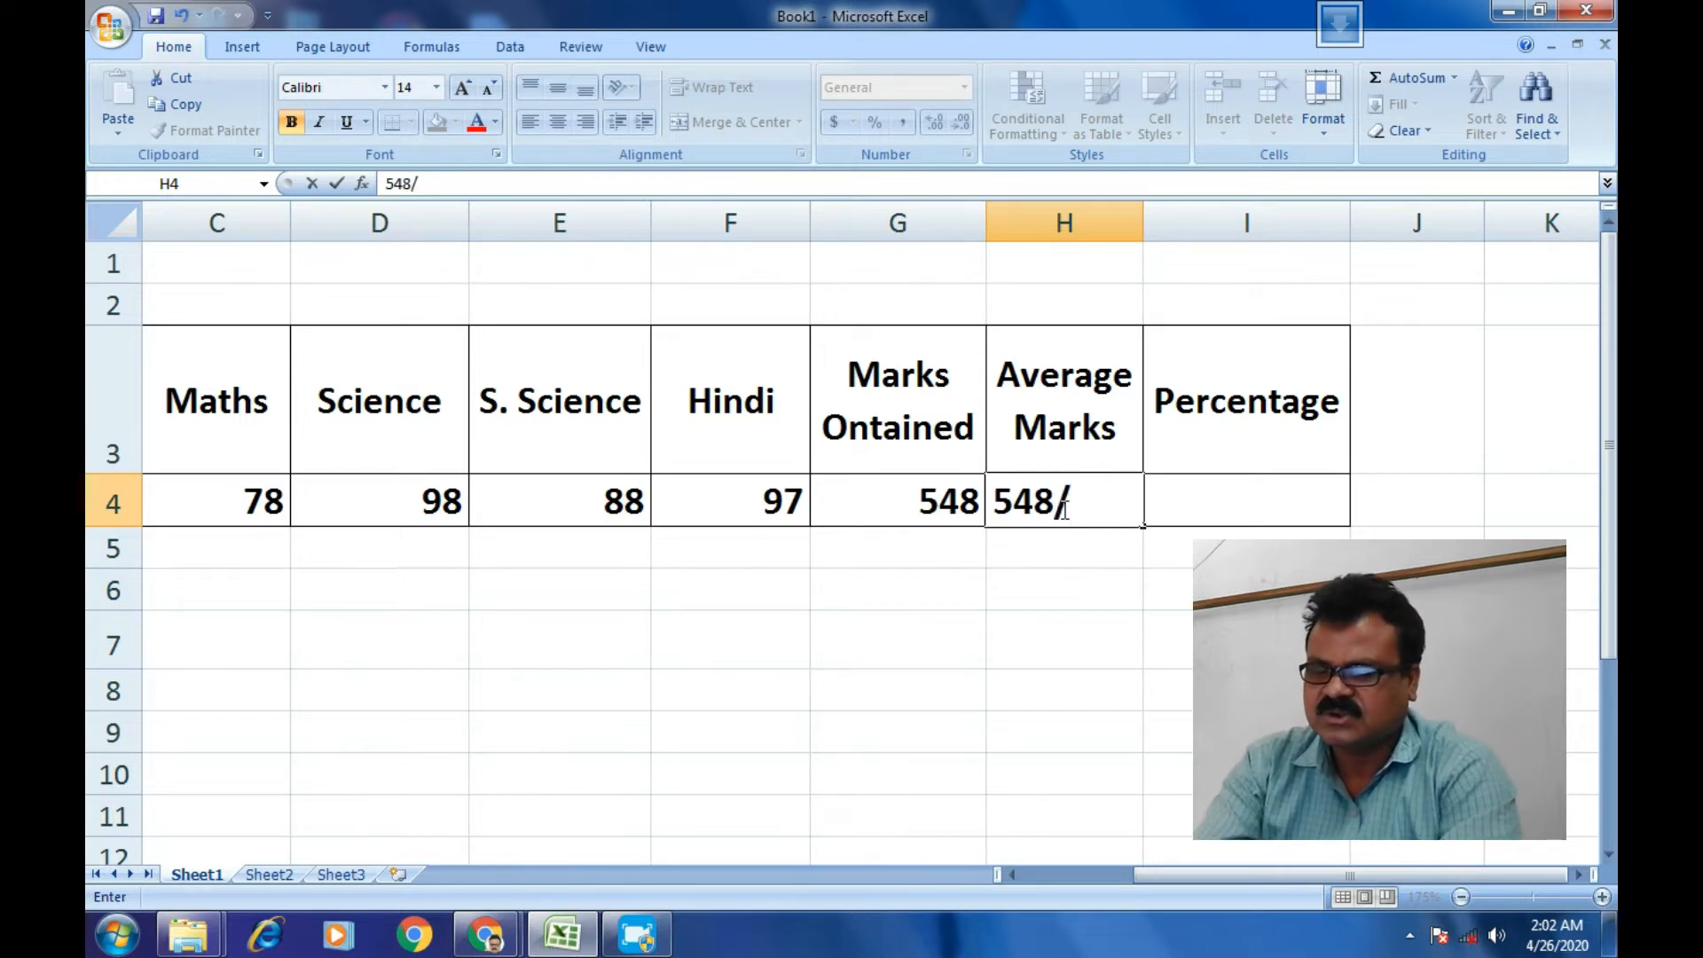
type("6")
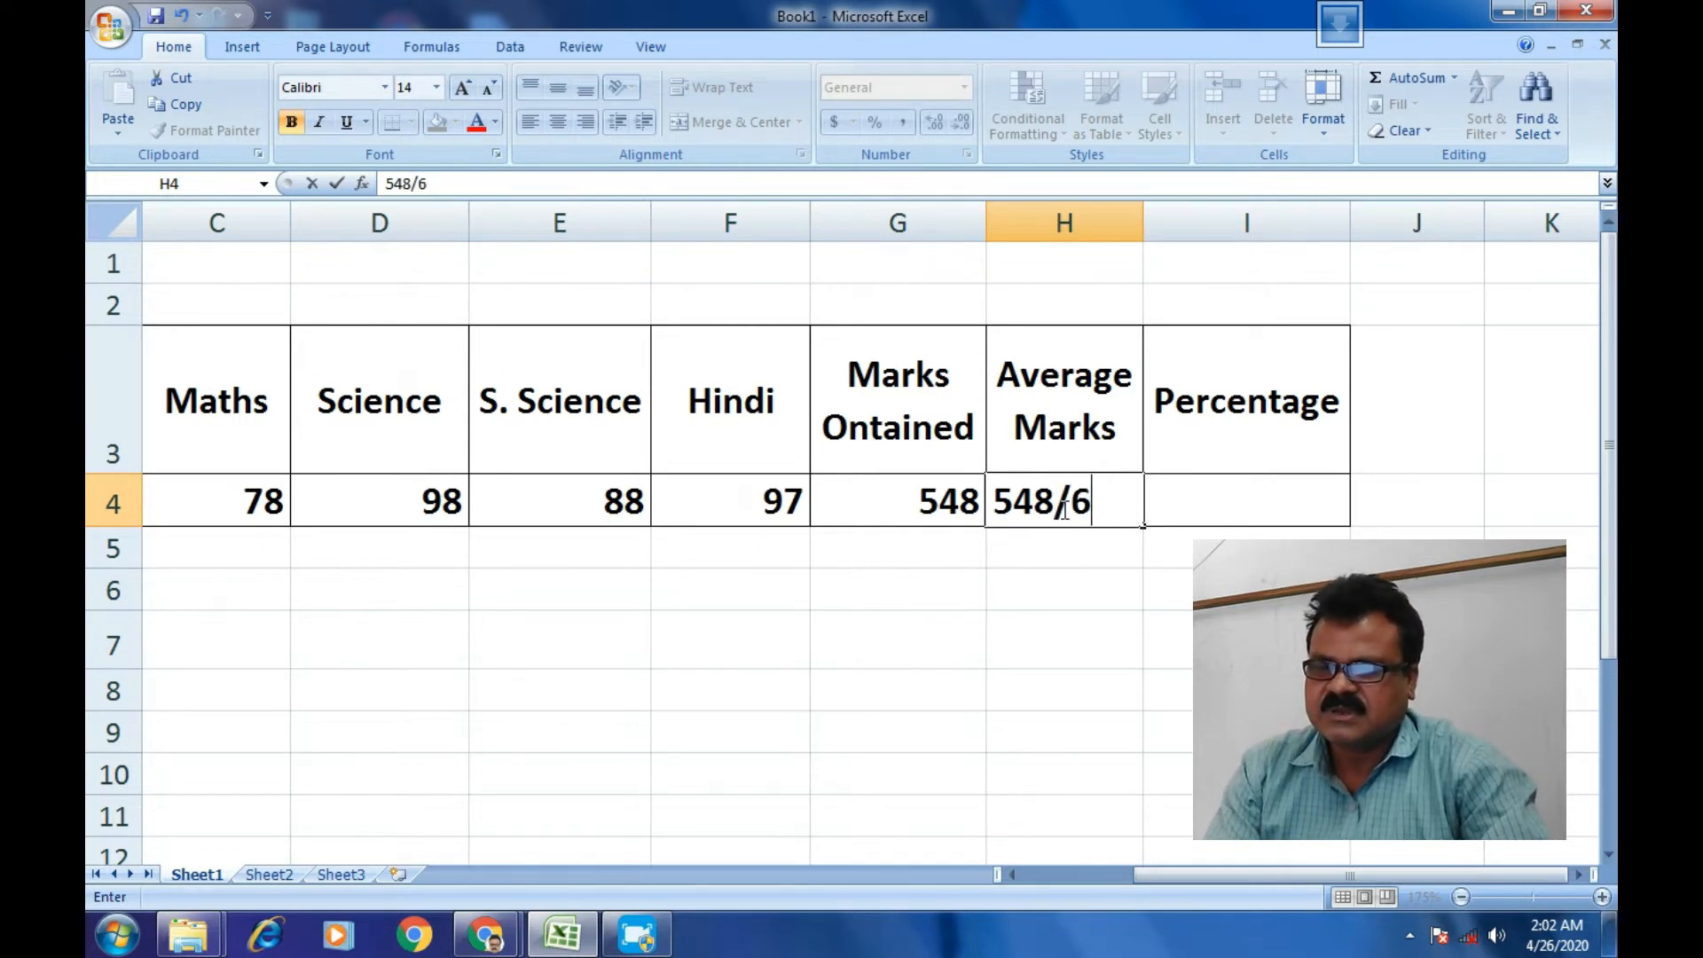
left_click(993, 505)
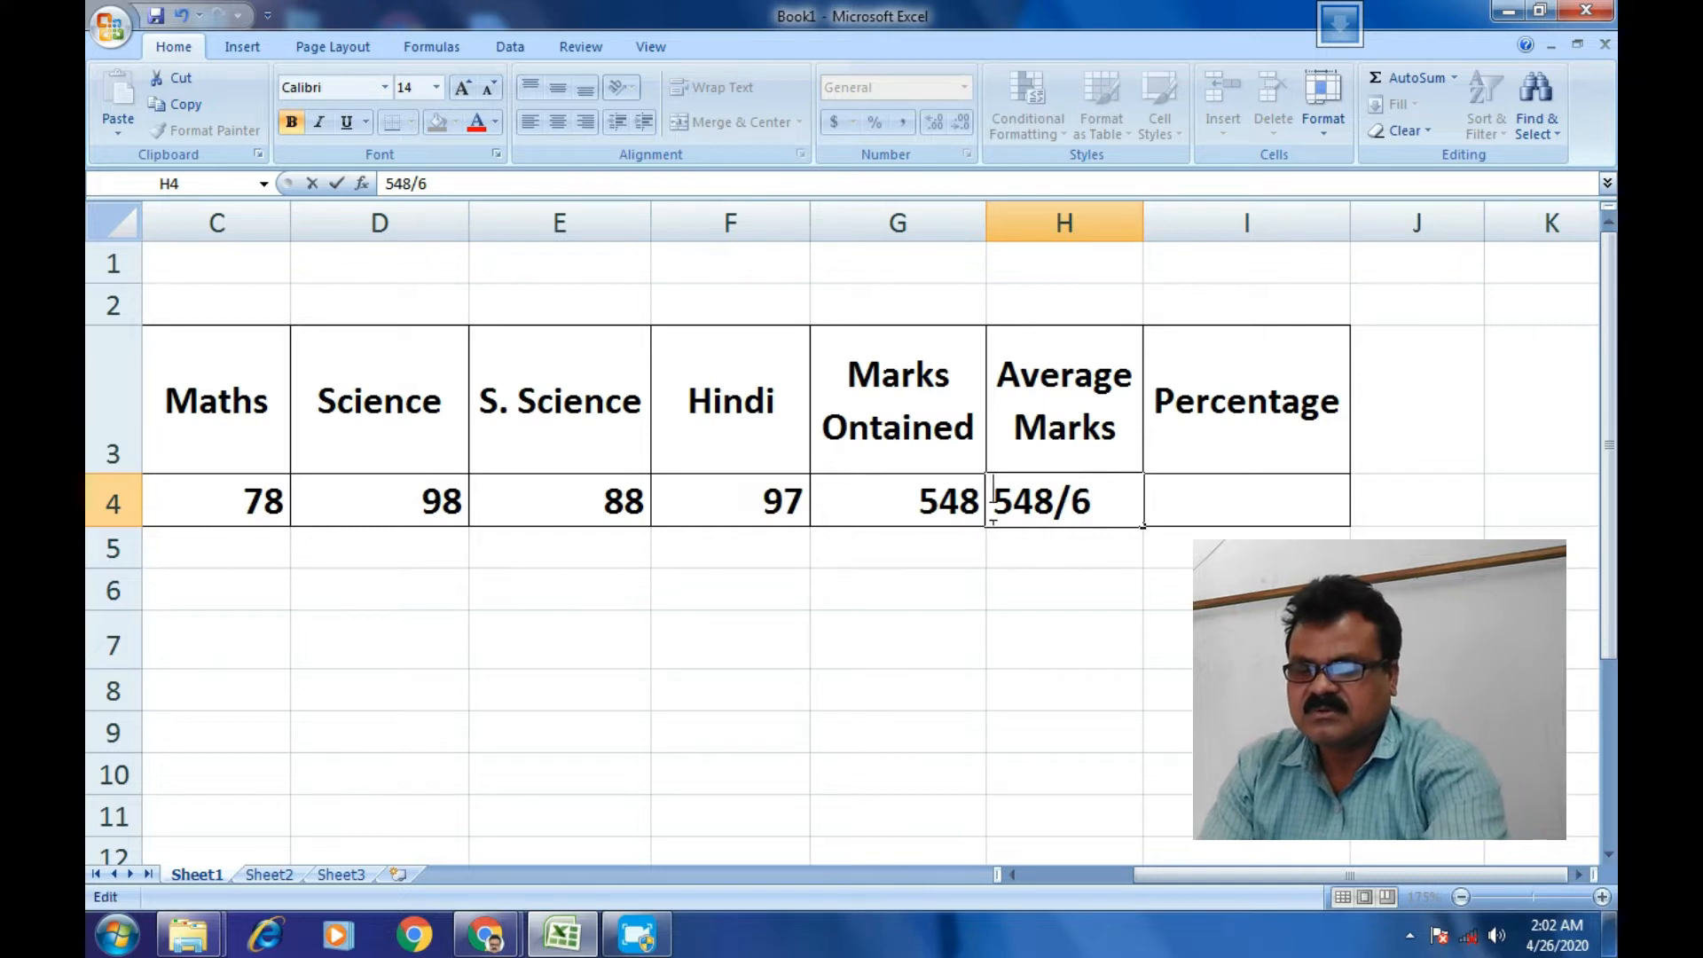
type("=")
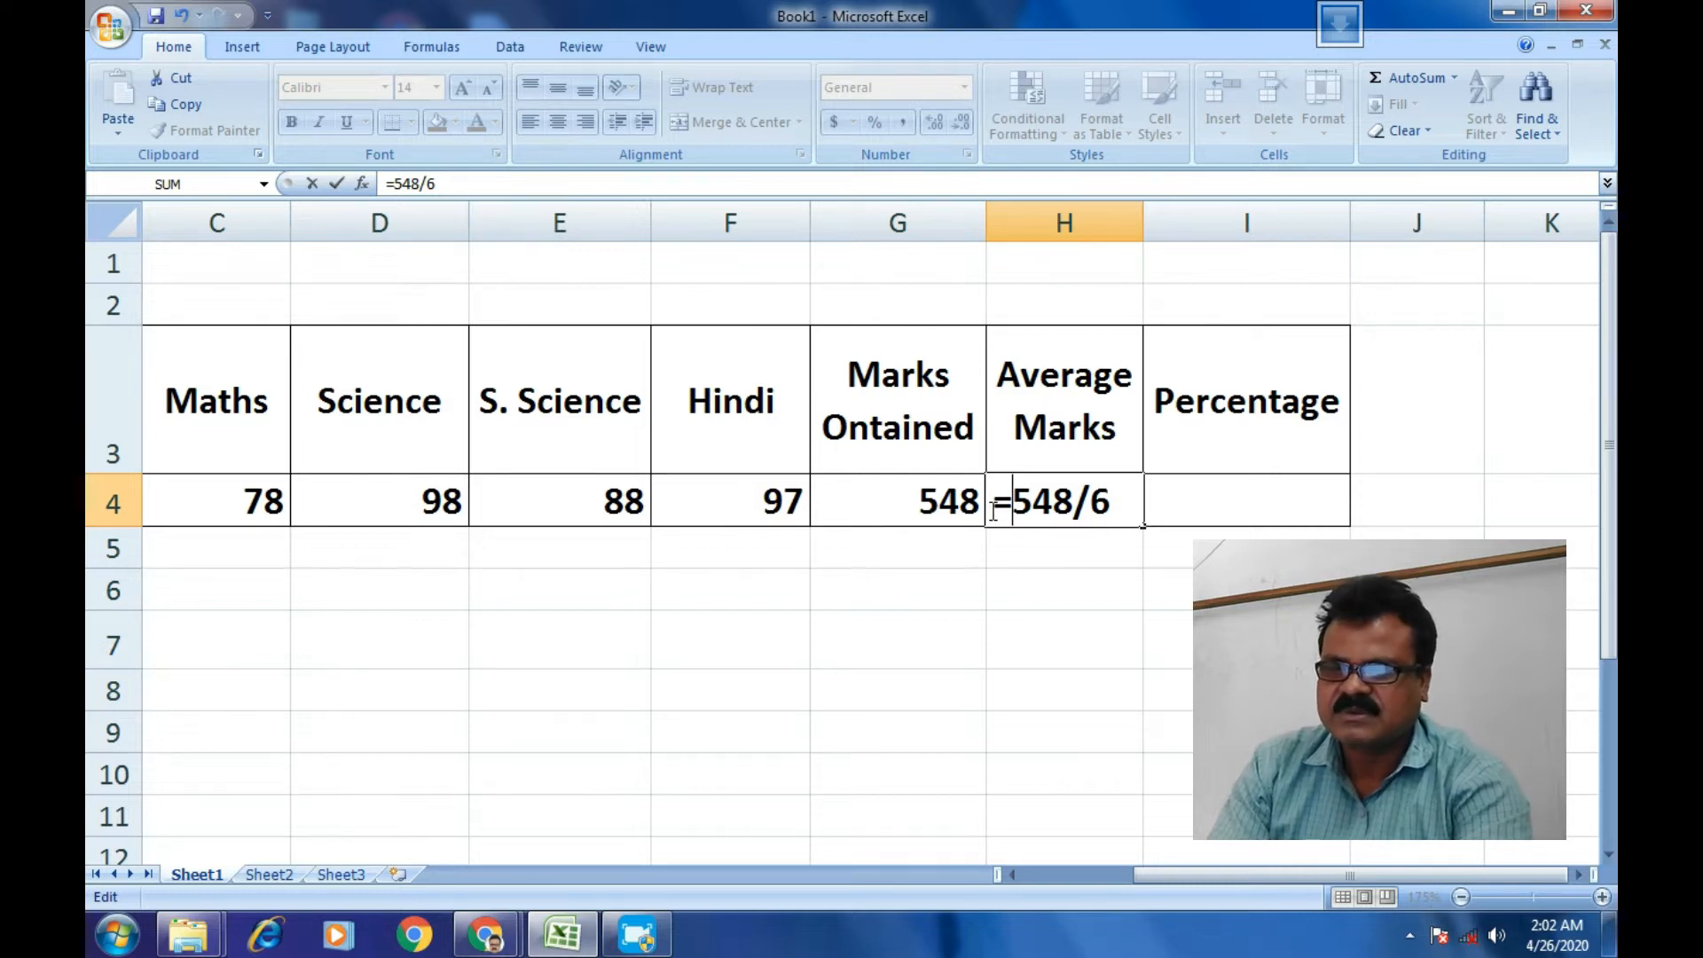
key("Return")
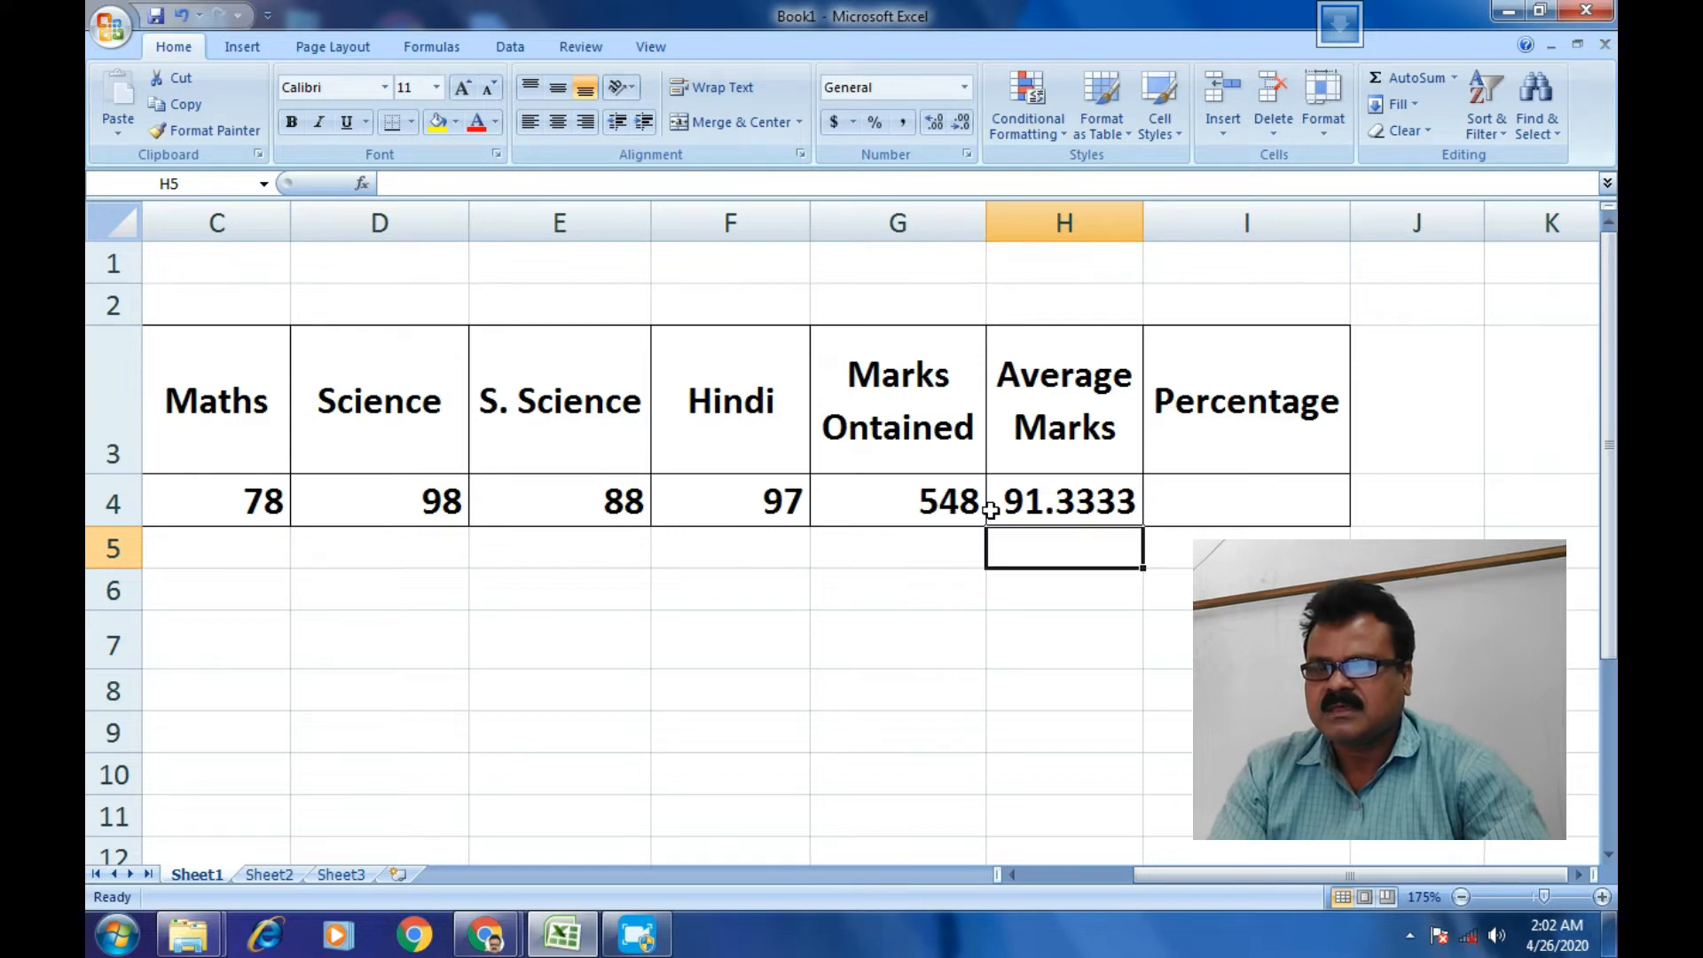
- Replace the formula in the average marks cell H4 with the AVERAGE function over the range A4:F4
left_click(1056, 505)
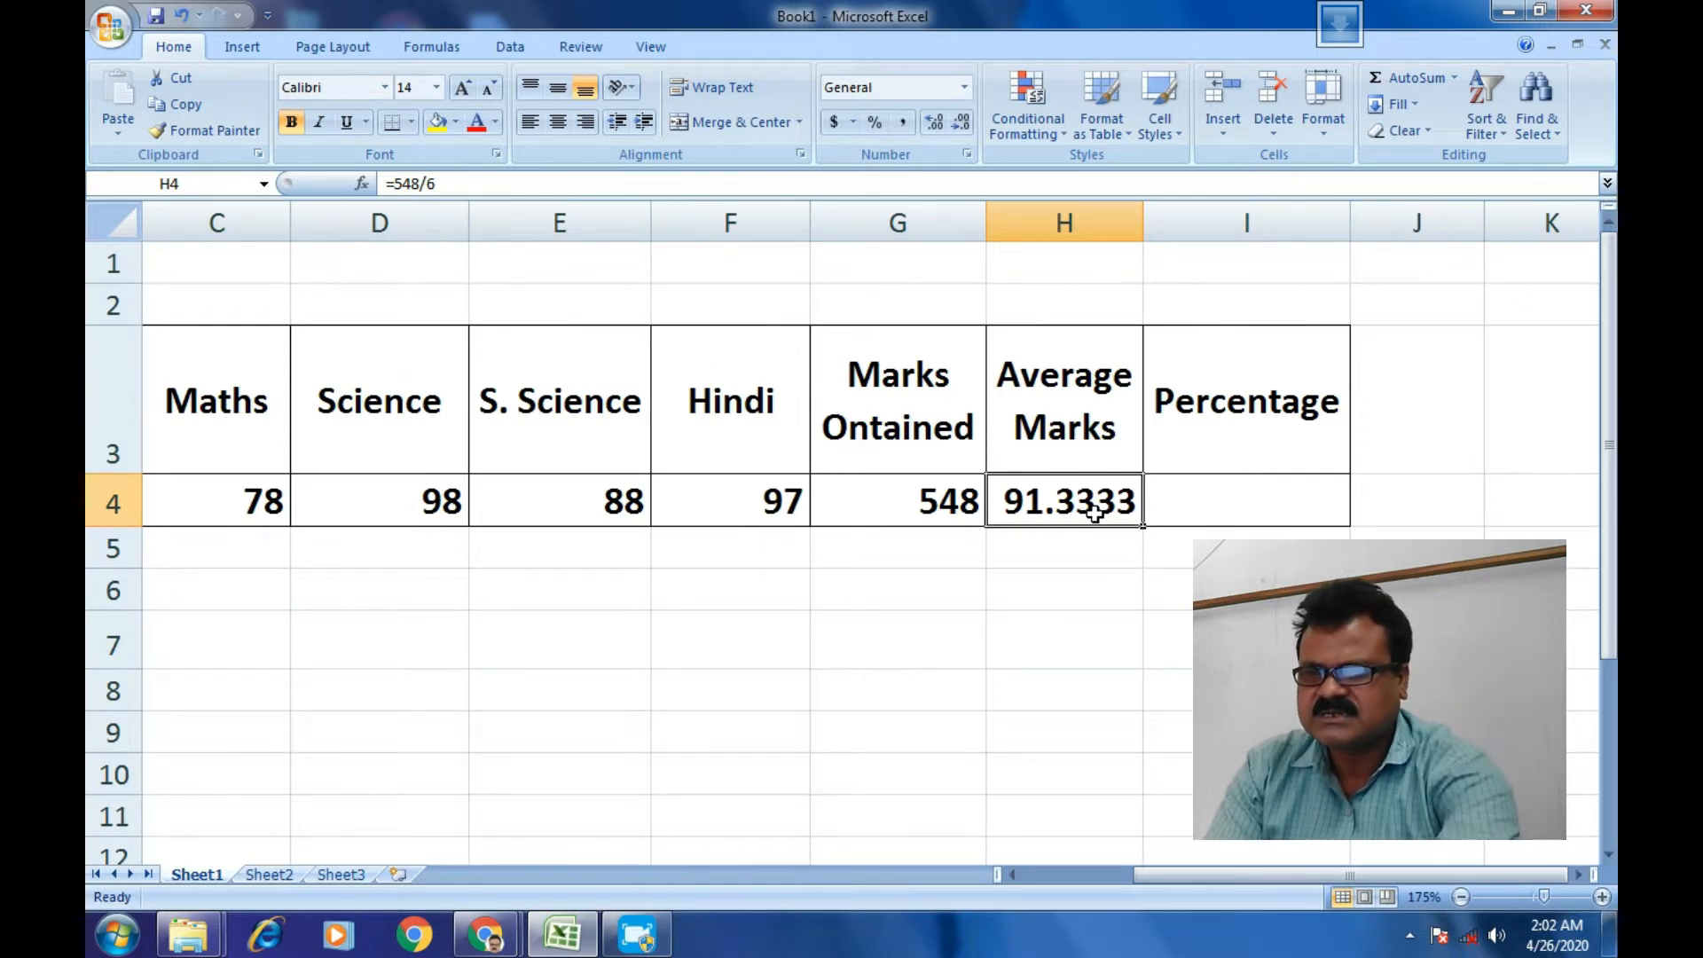
key("BackSpace")
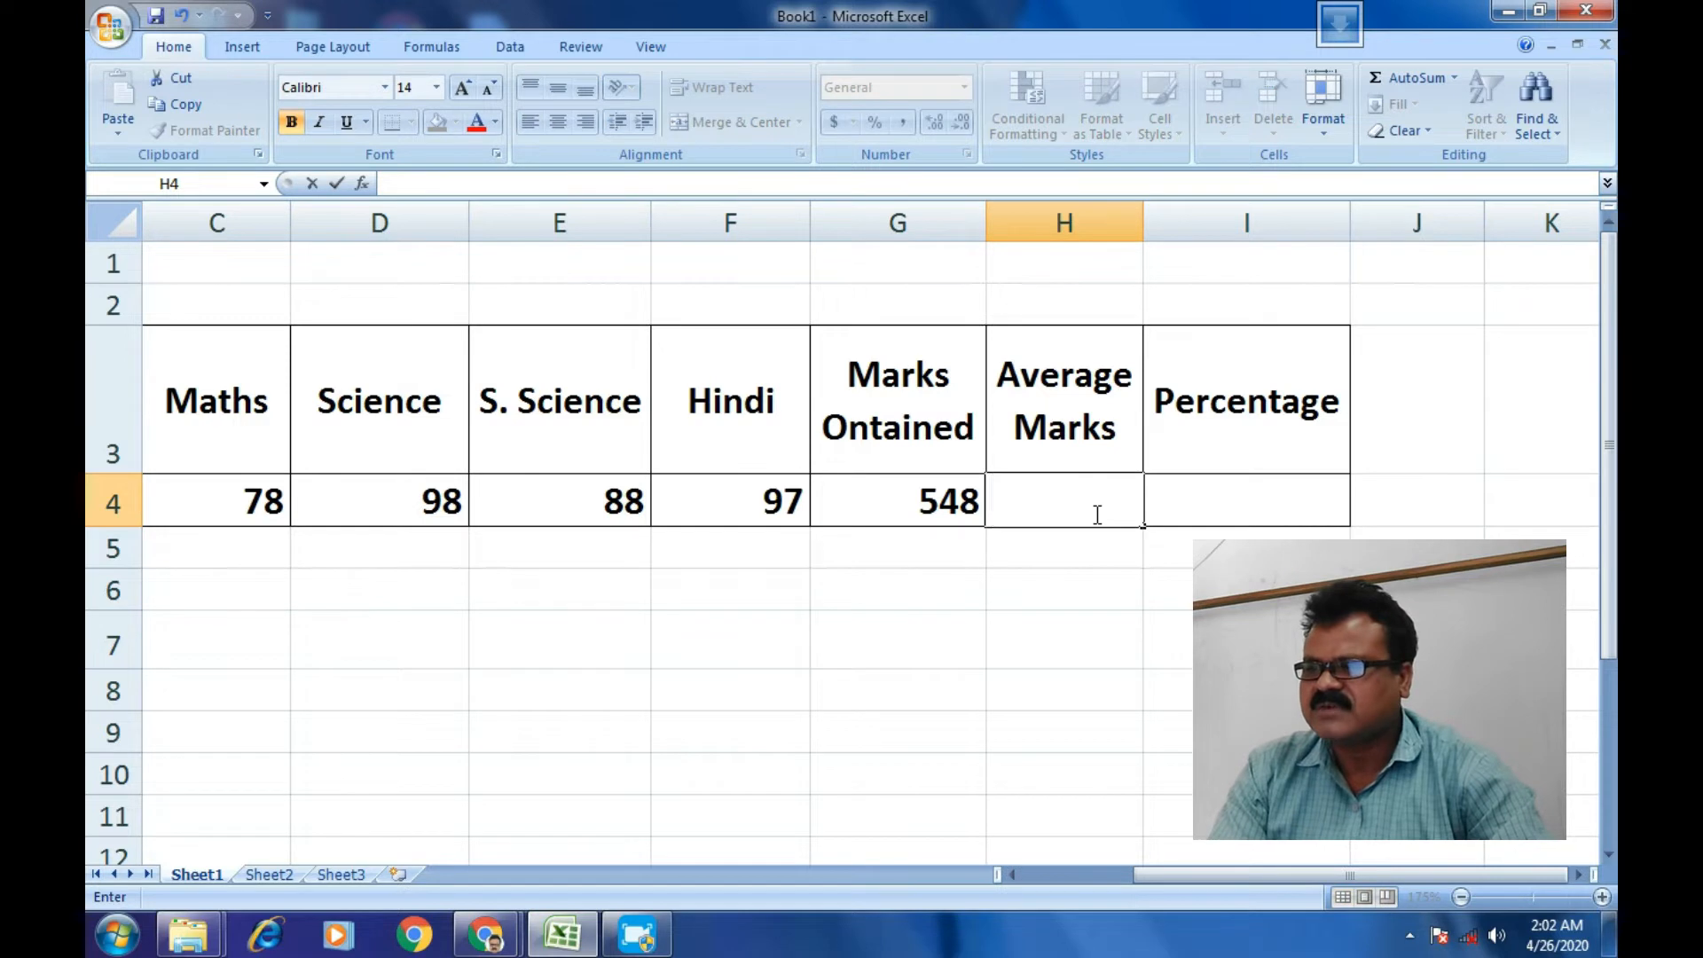
left_click(362, 183)
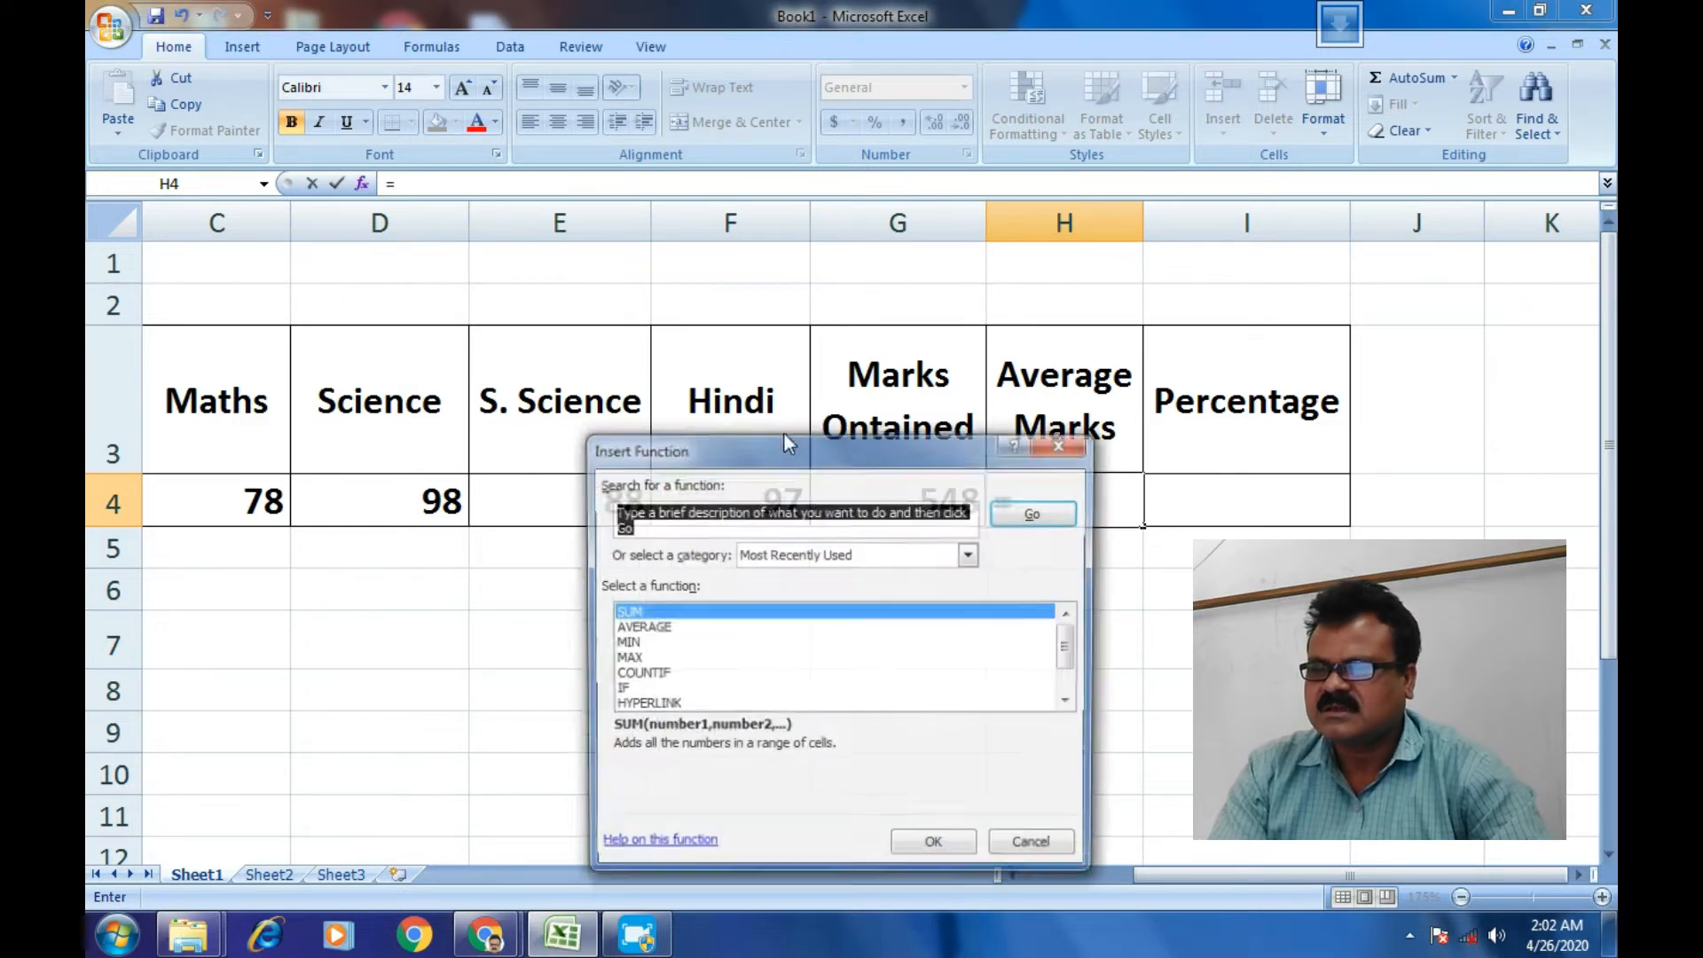
left_click(657, 628)
left_click(946, 857)
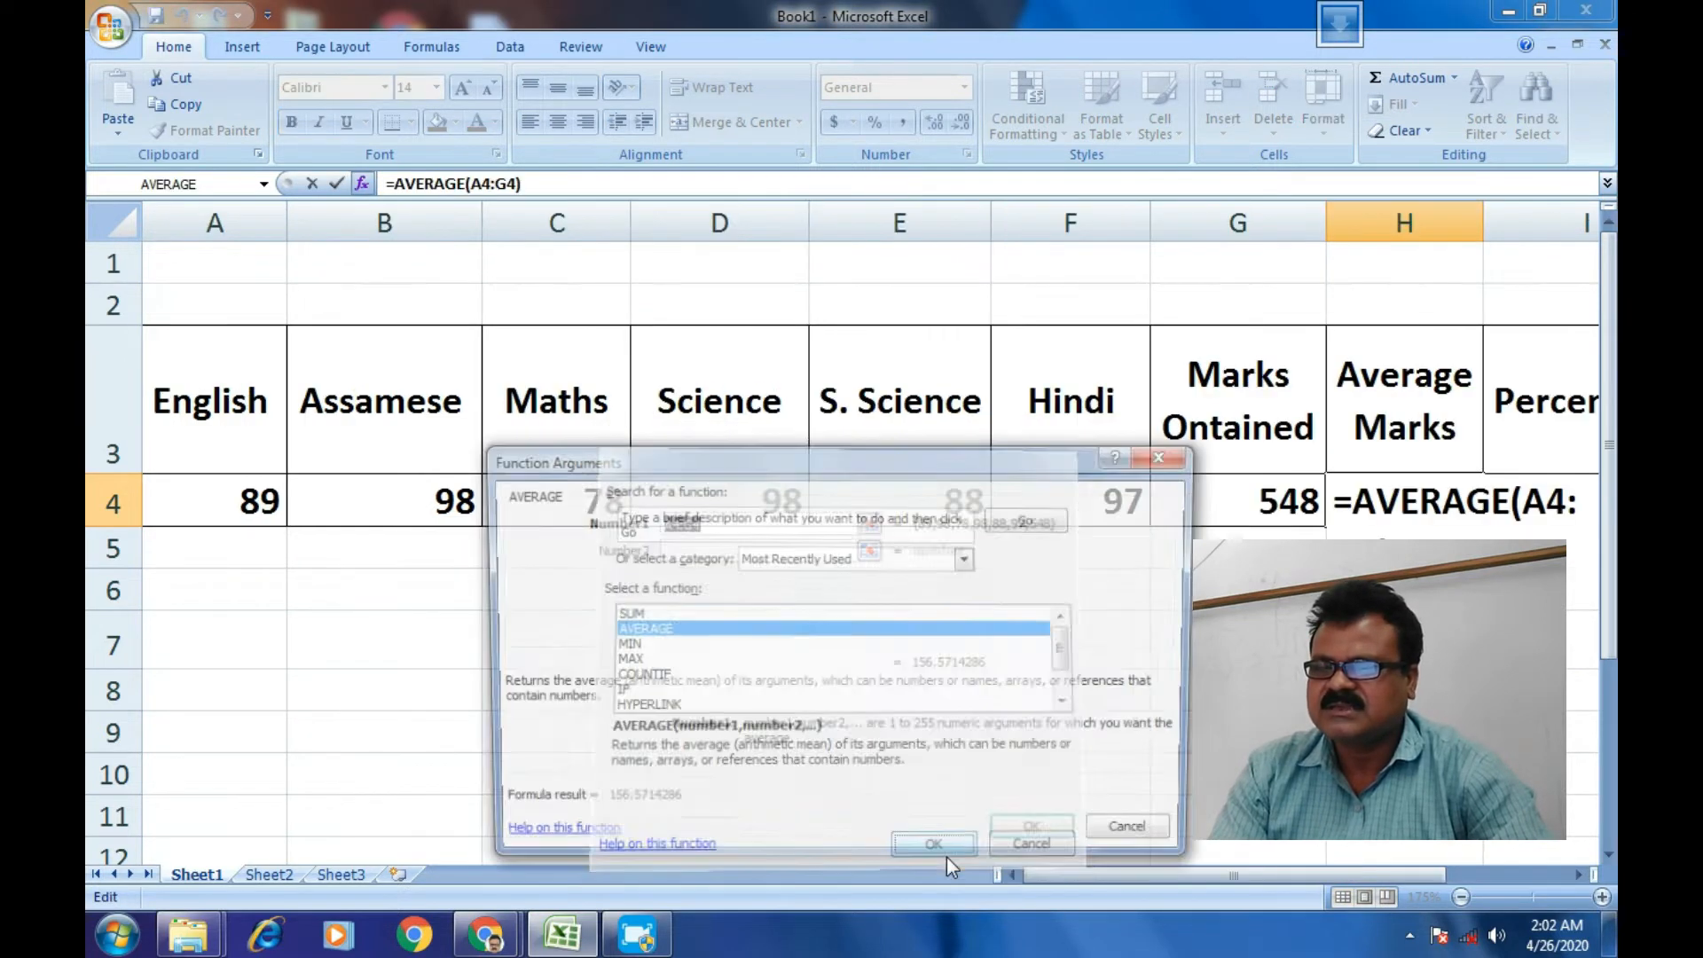
left_click(736, 523)
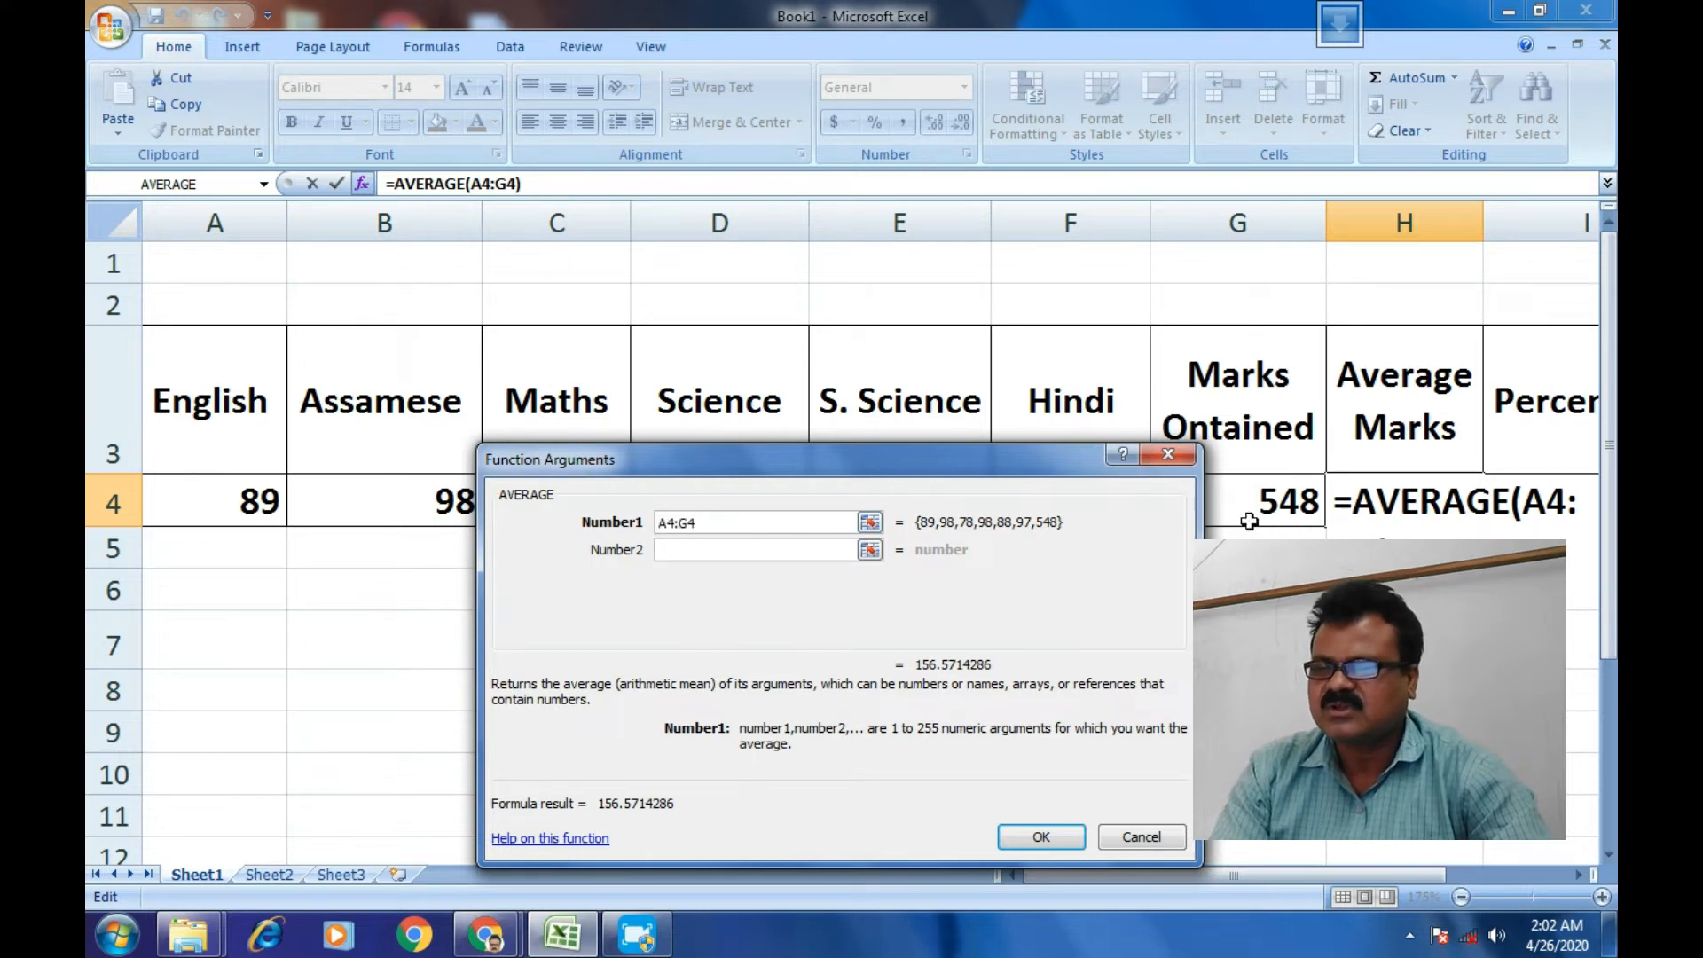
left_click(688, 523)
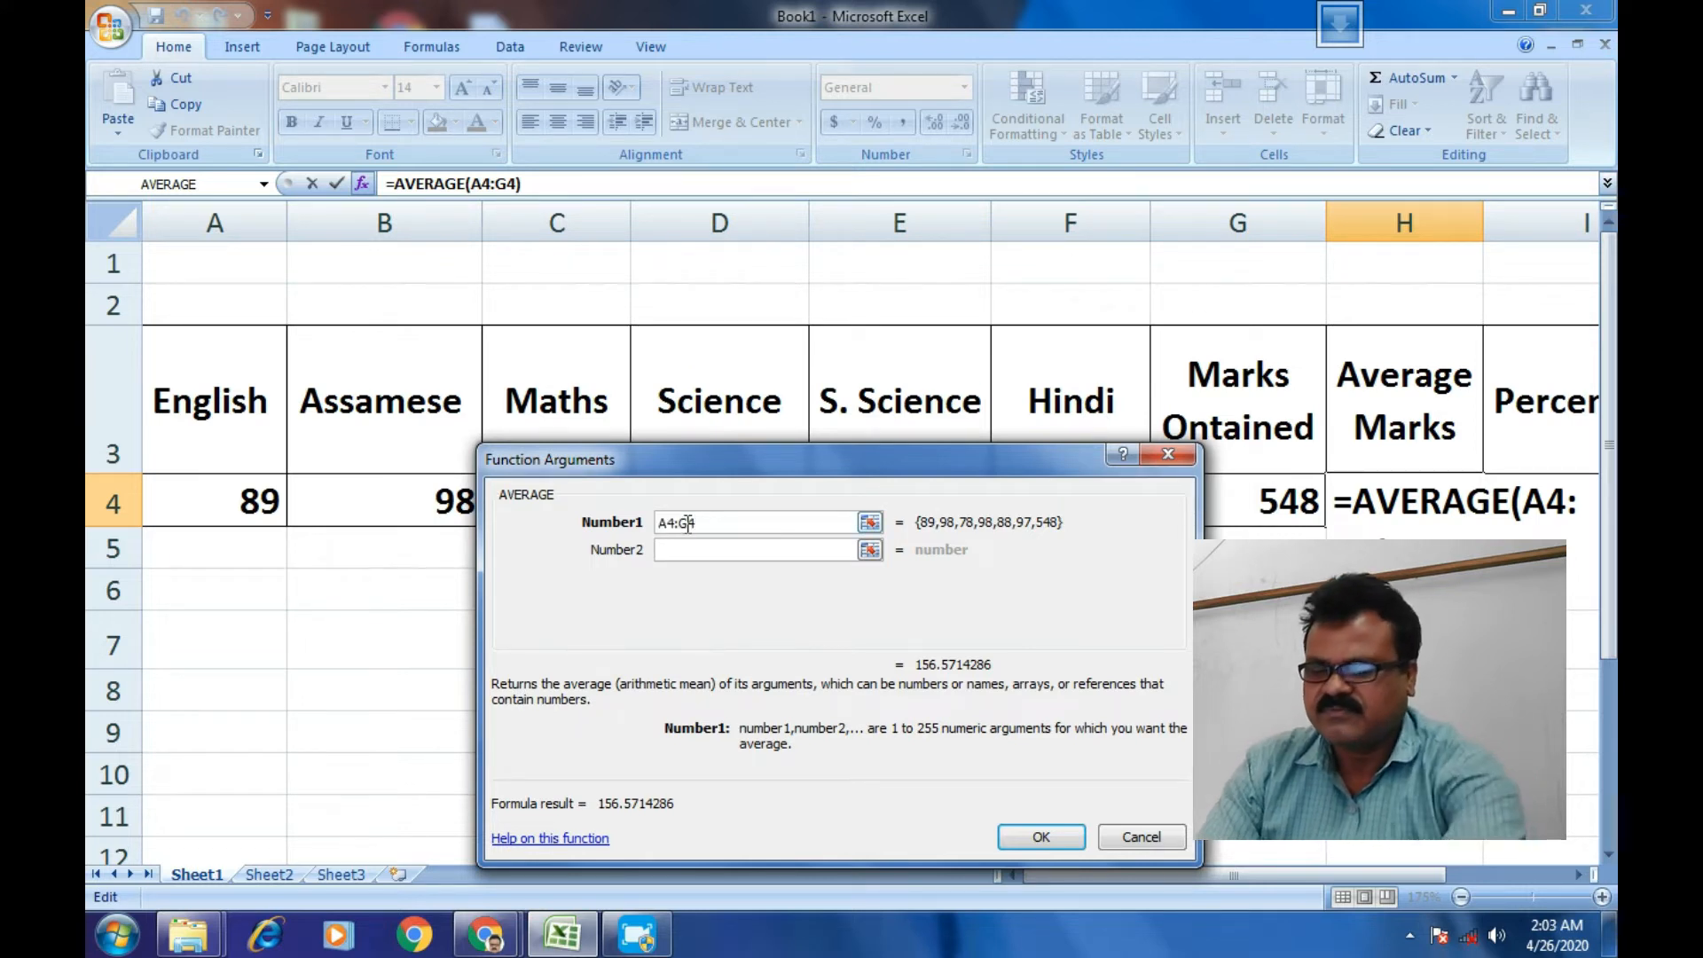
key("BackSpace")
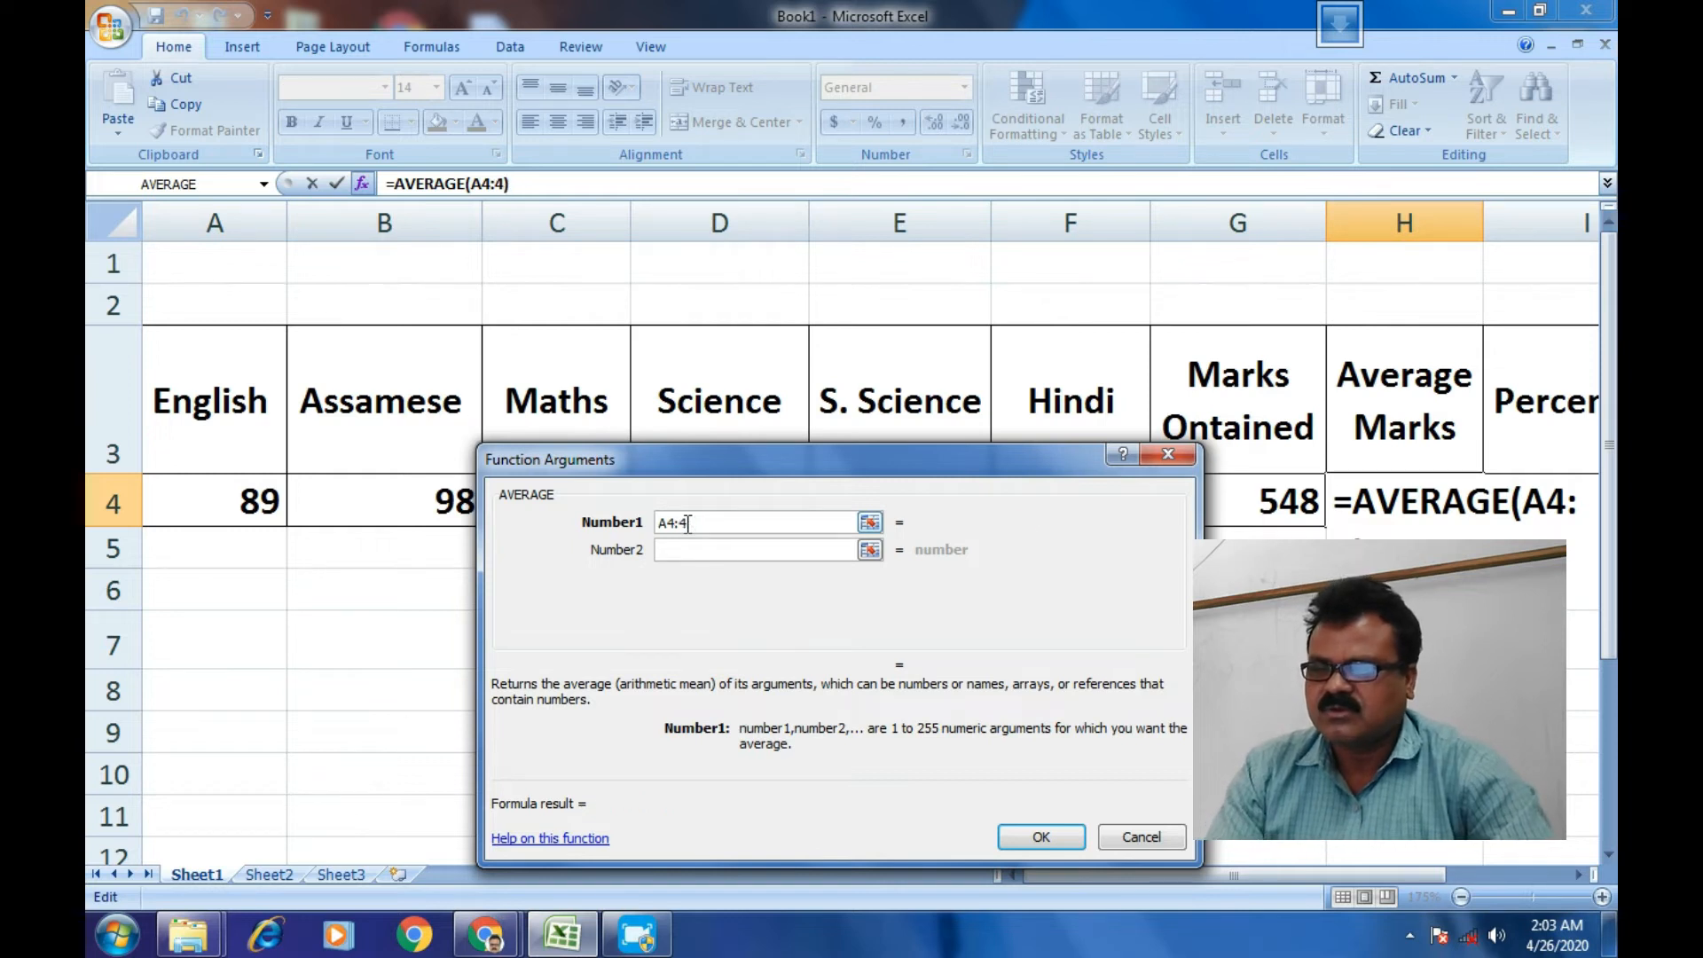
type("f")
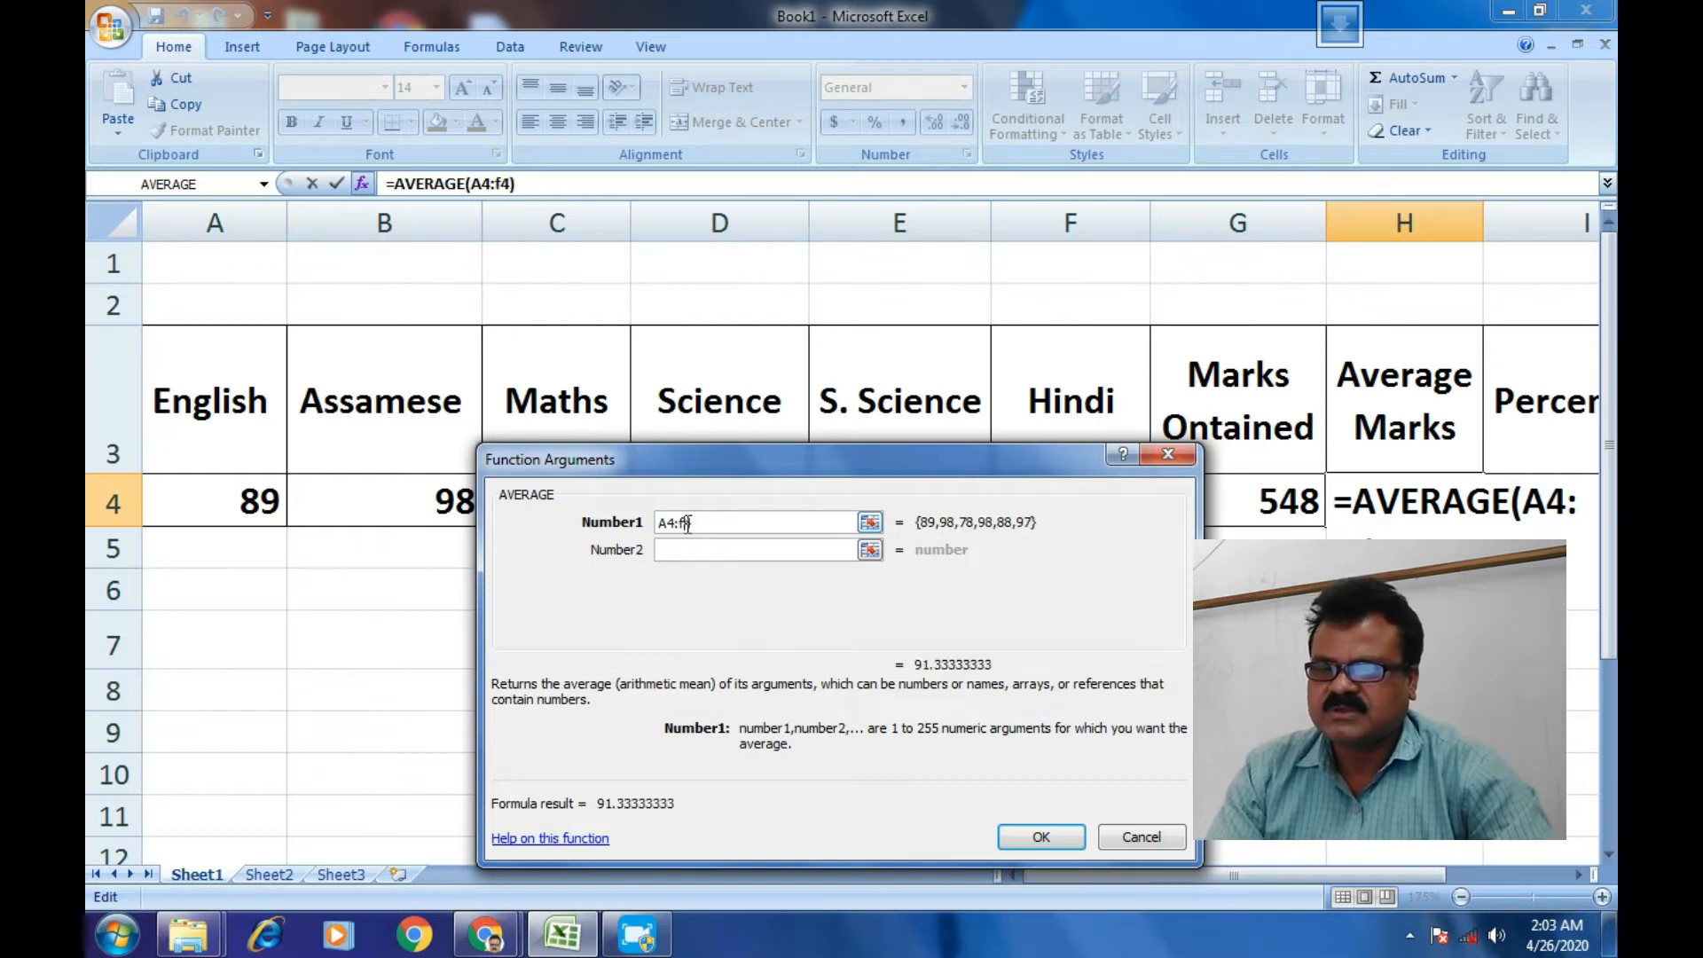
left_click(1040, 839)
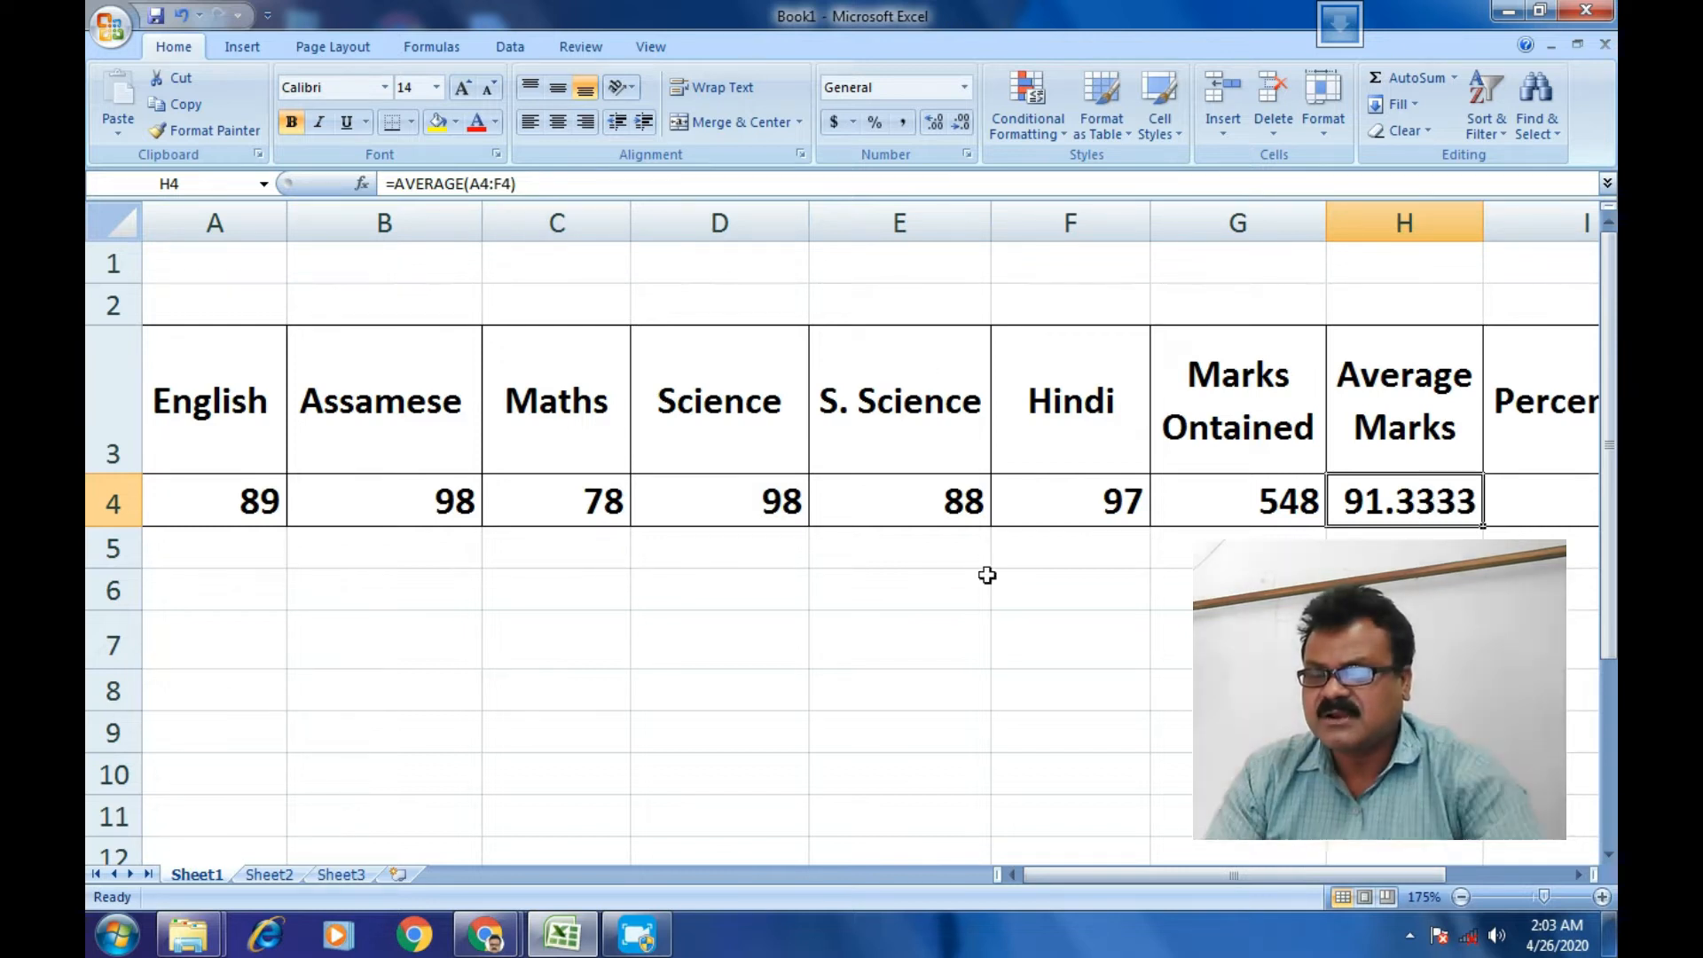
- Demonstrate rounding to two decimal places in empty cell E7 with =ROUND(45.434647,2), and clear the cell again
left_click(891, 651)
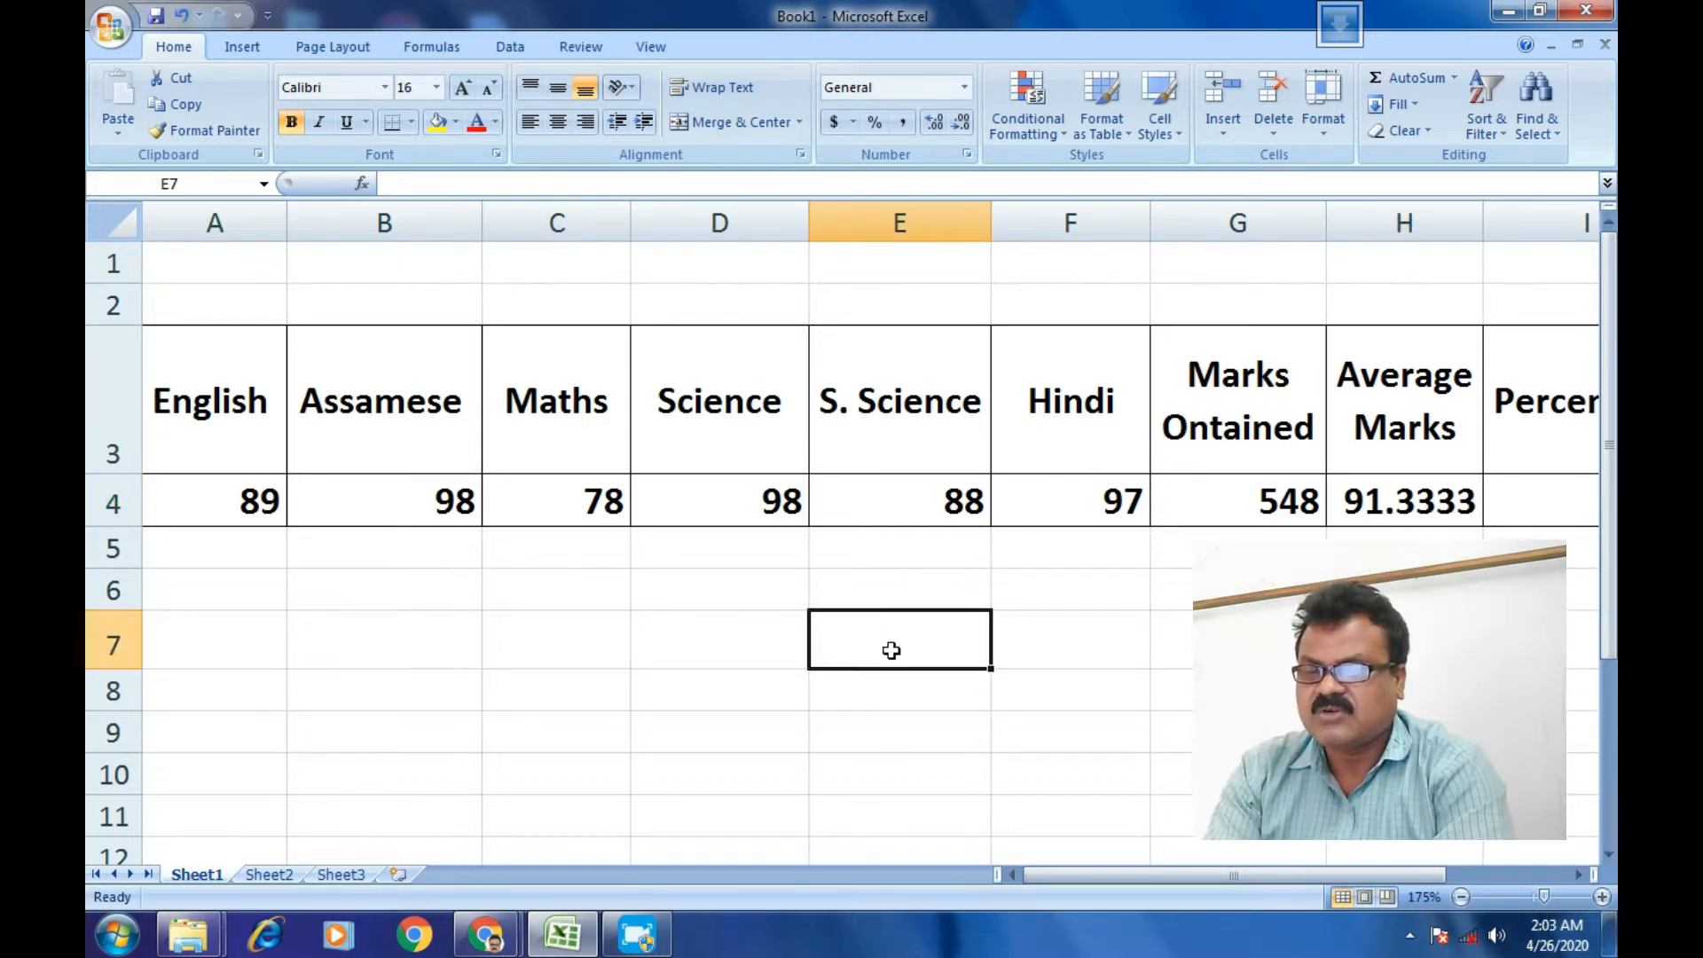
type("=")
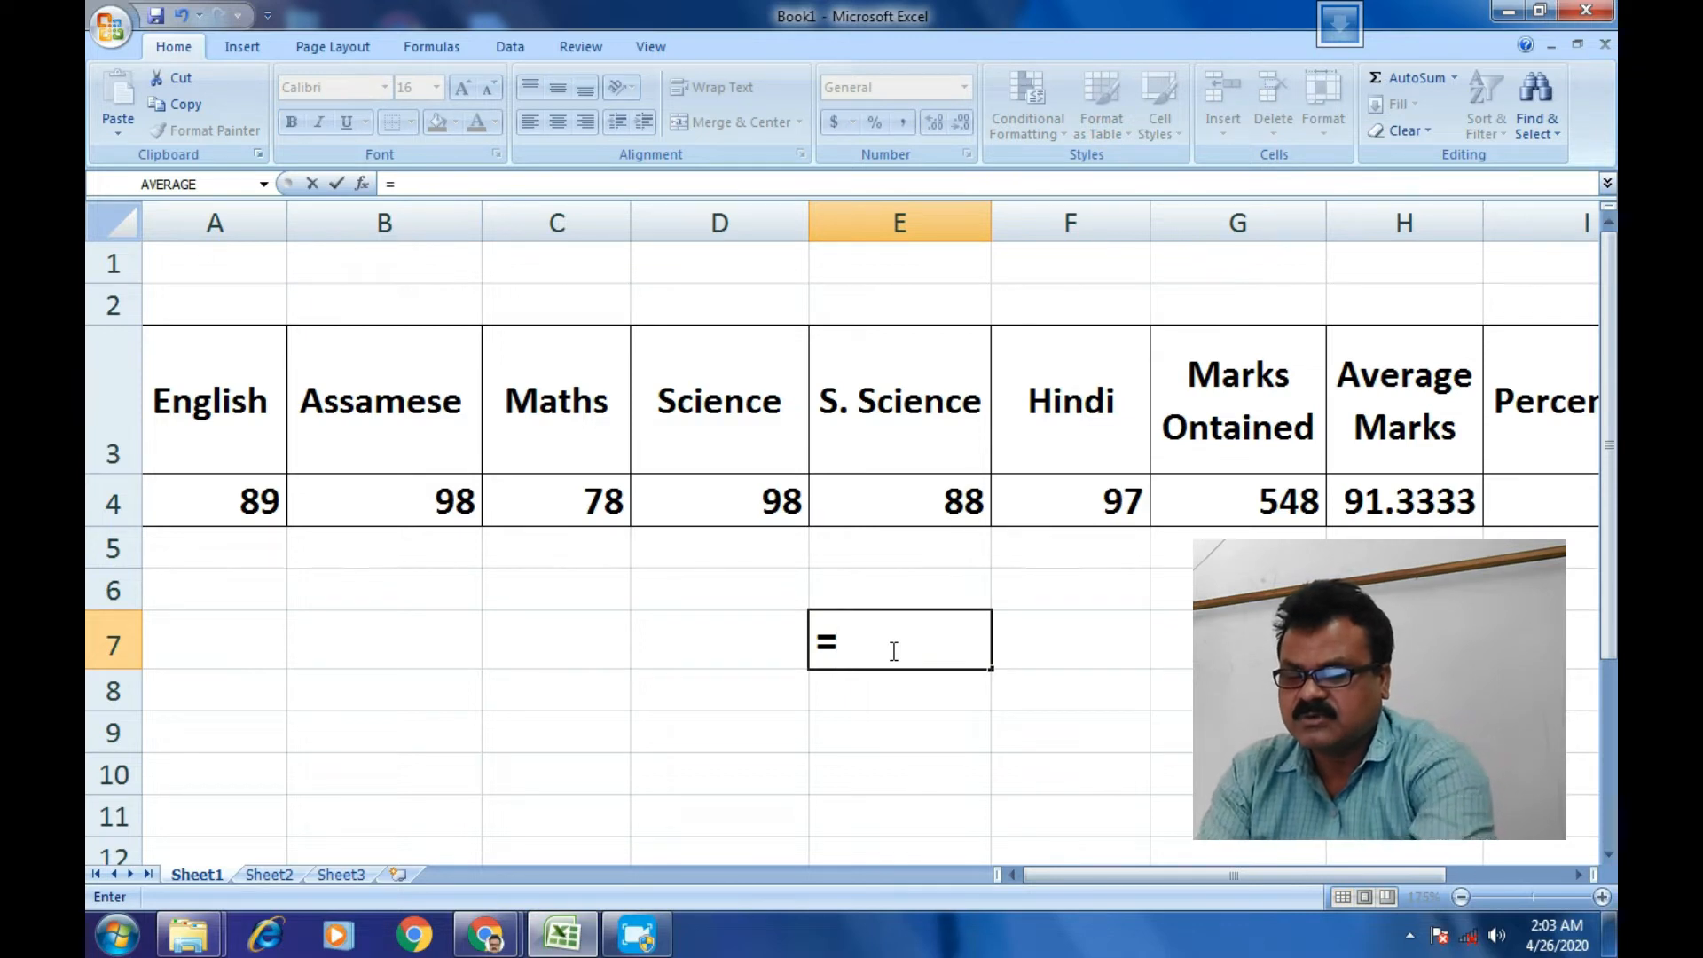
type("round")
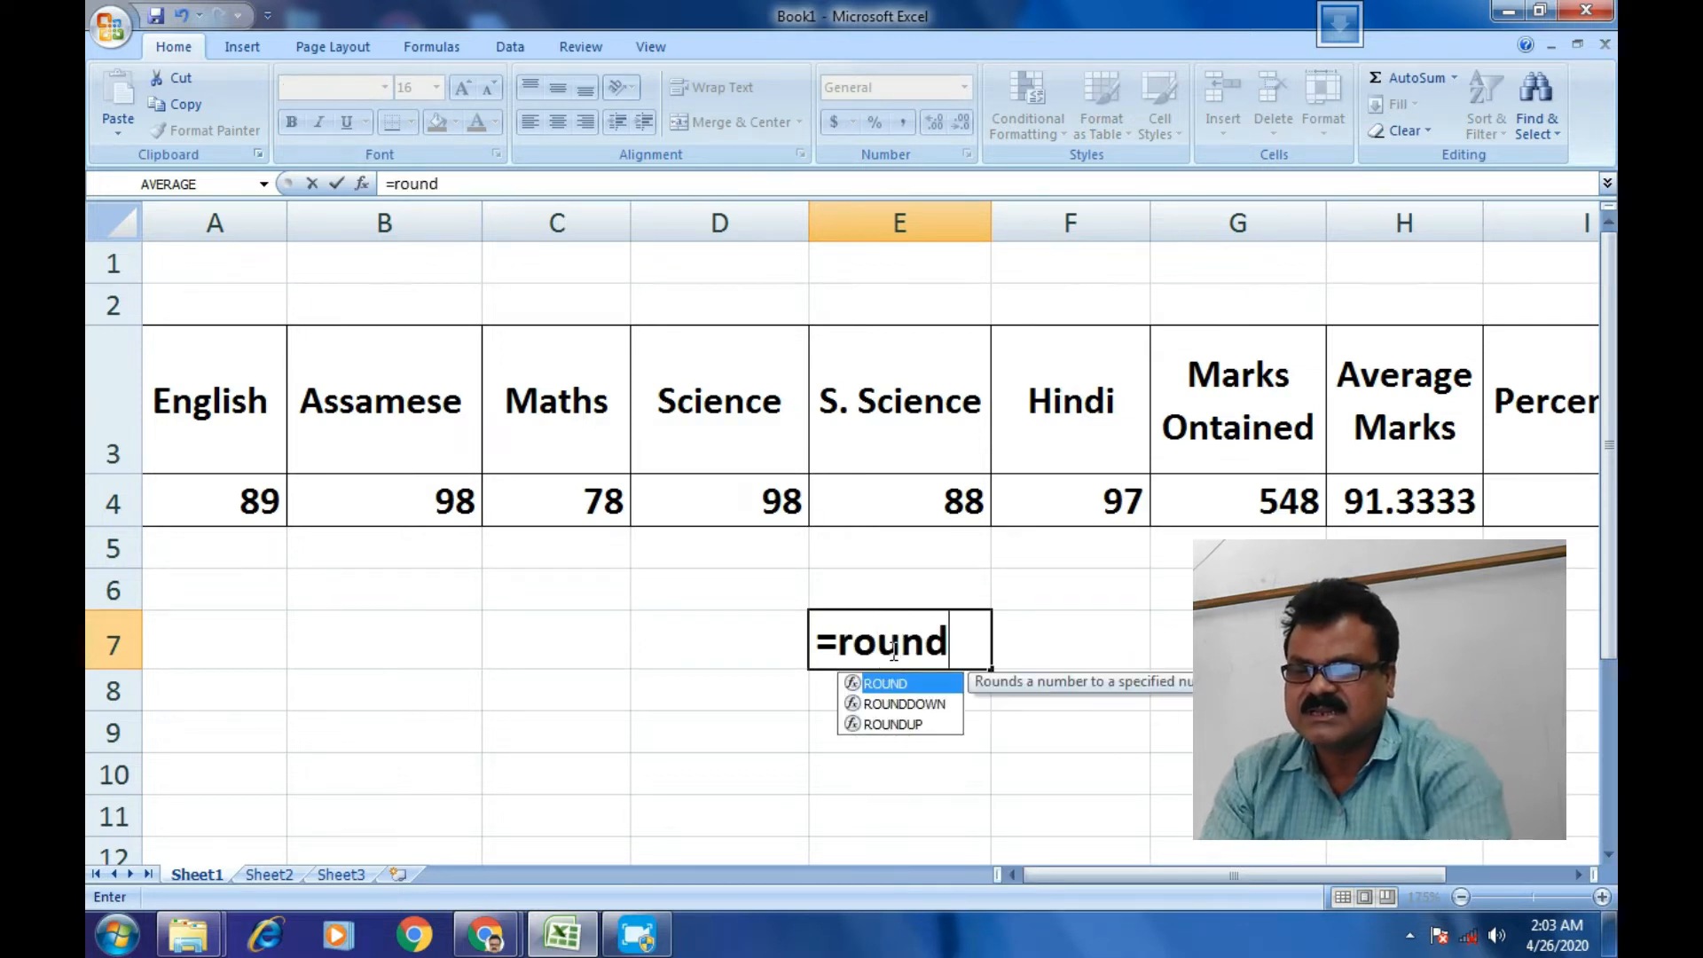
type("(")
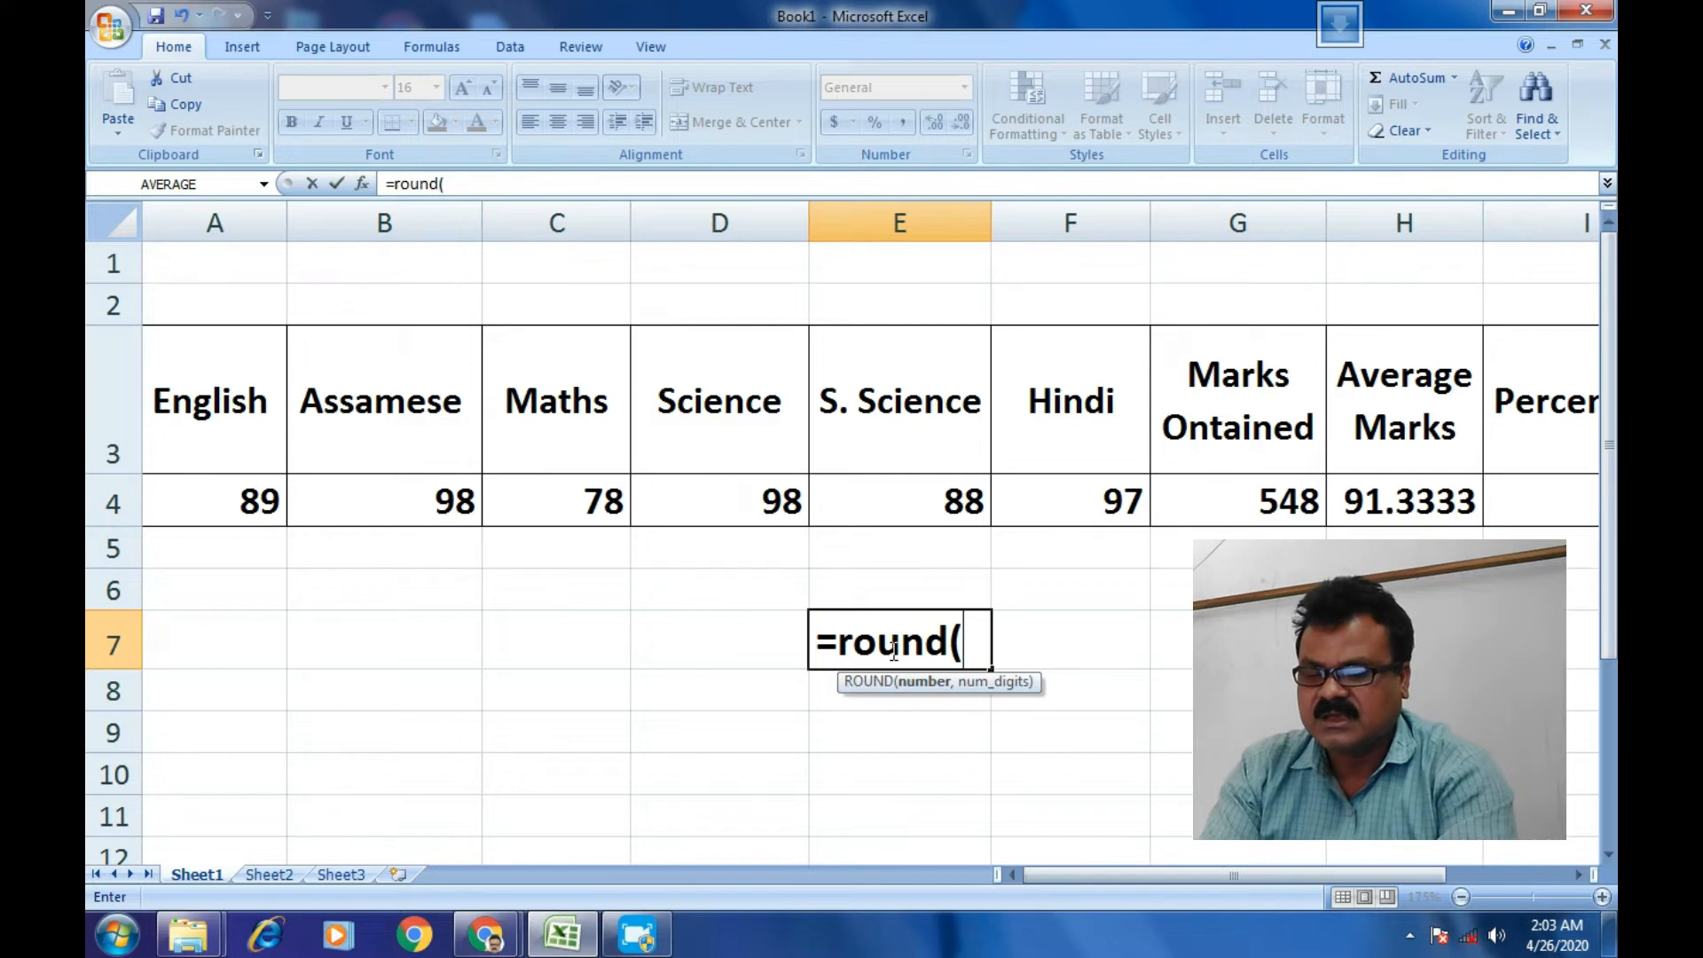
type("45.")
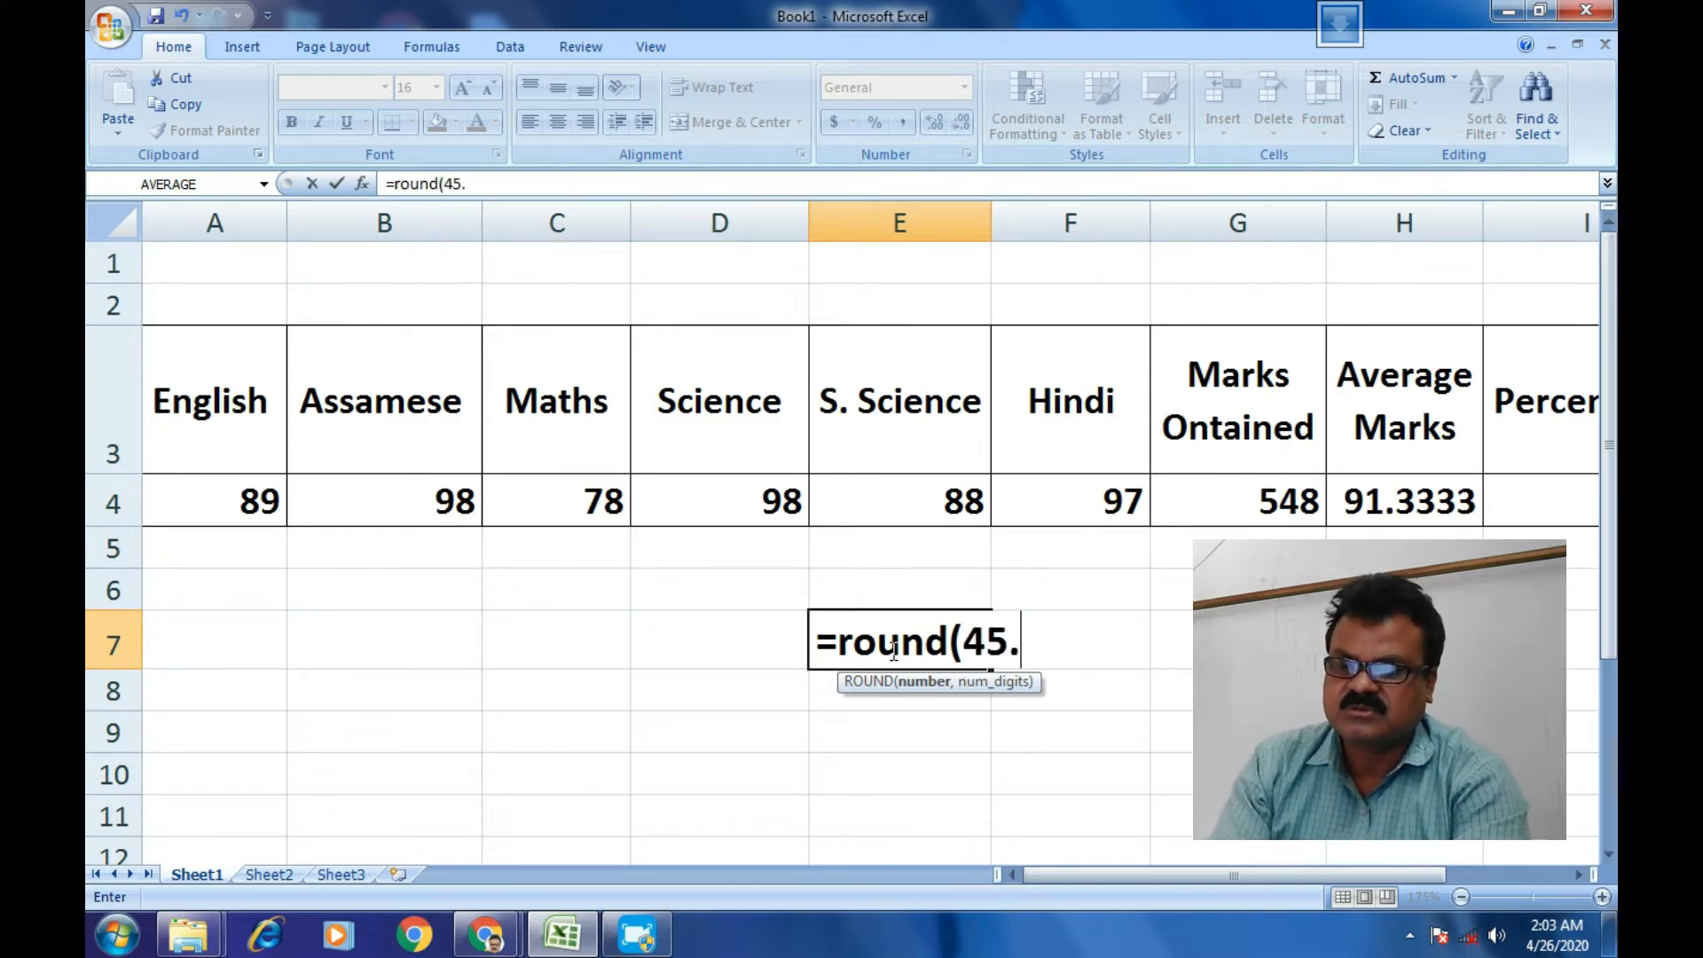
type("434647)")
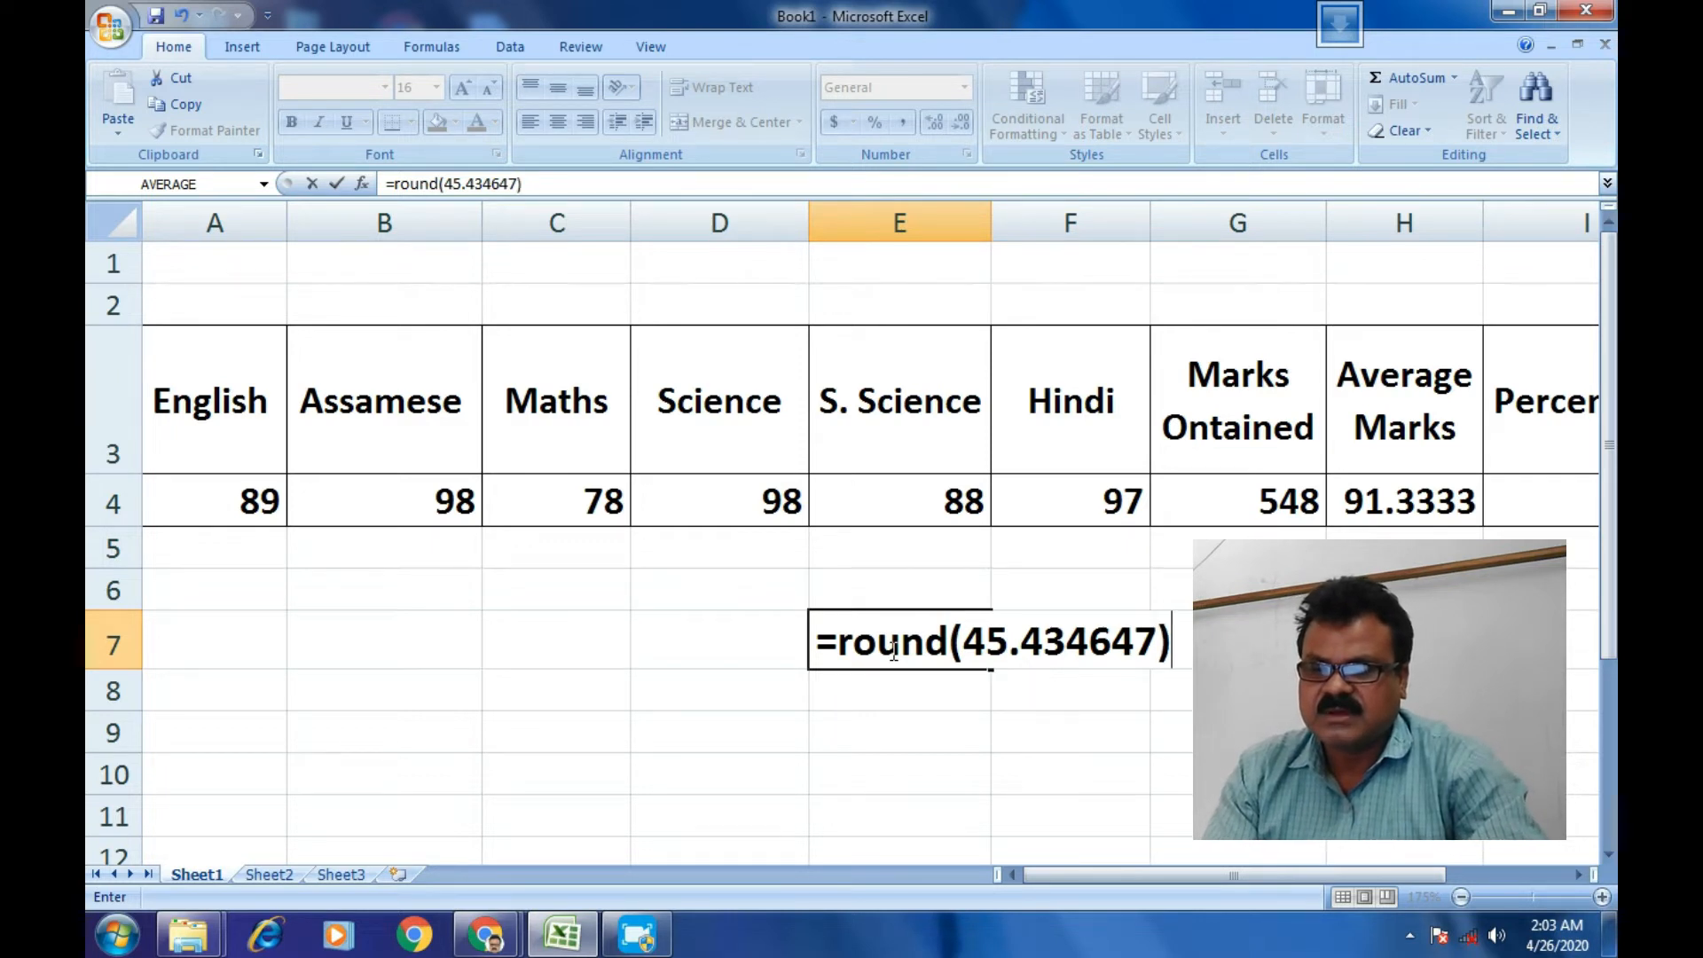
left_click(1161, 661)
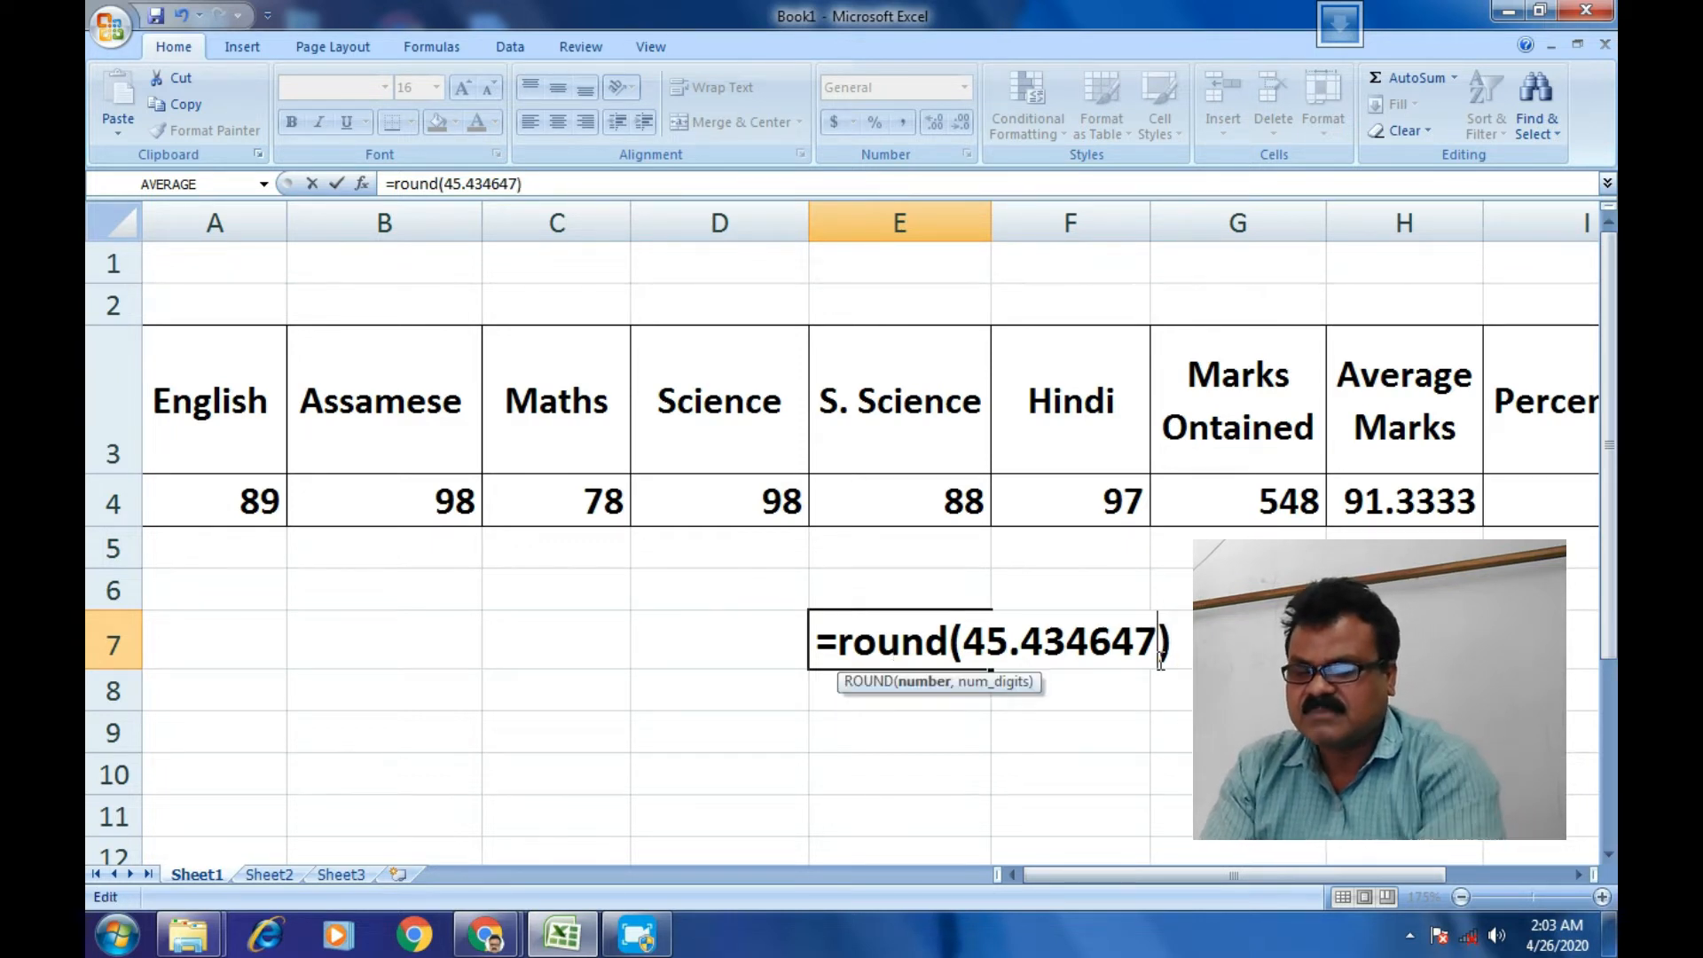
type(",")
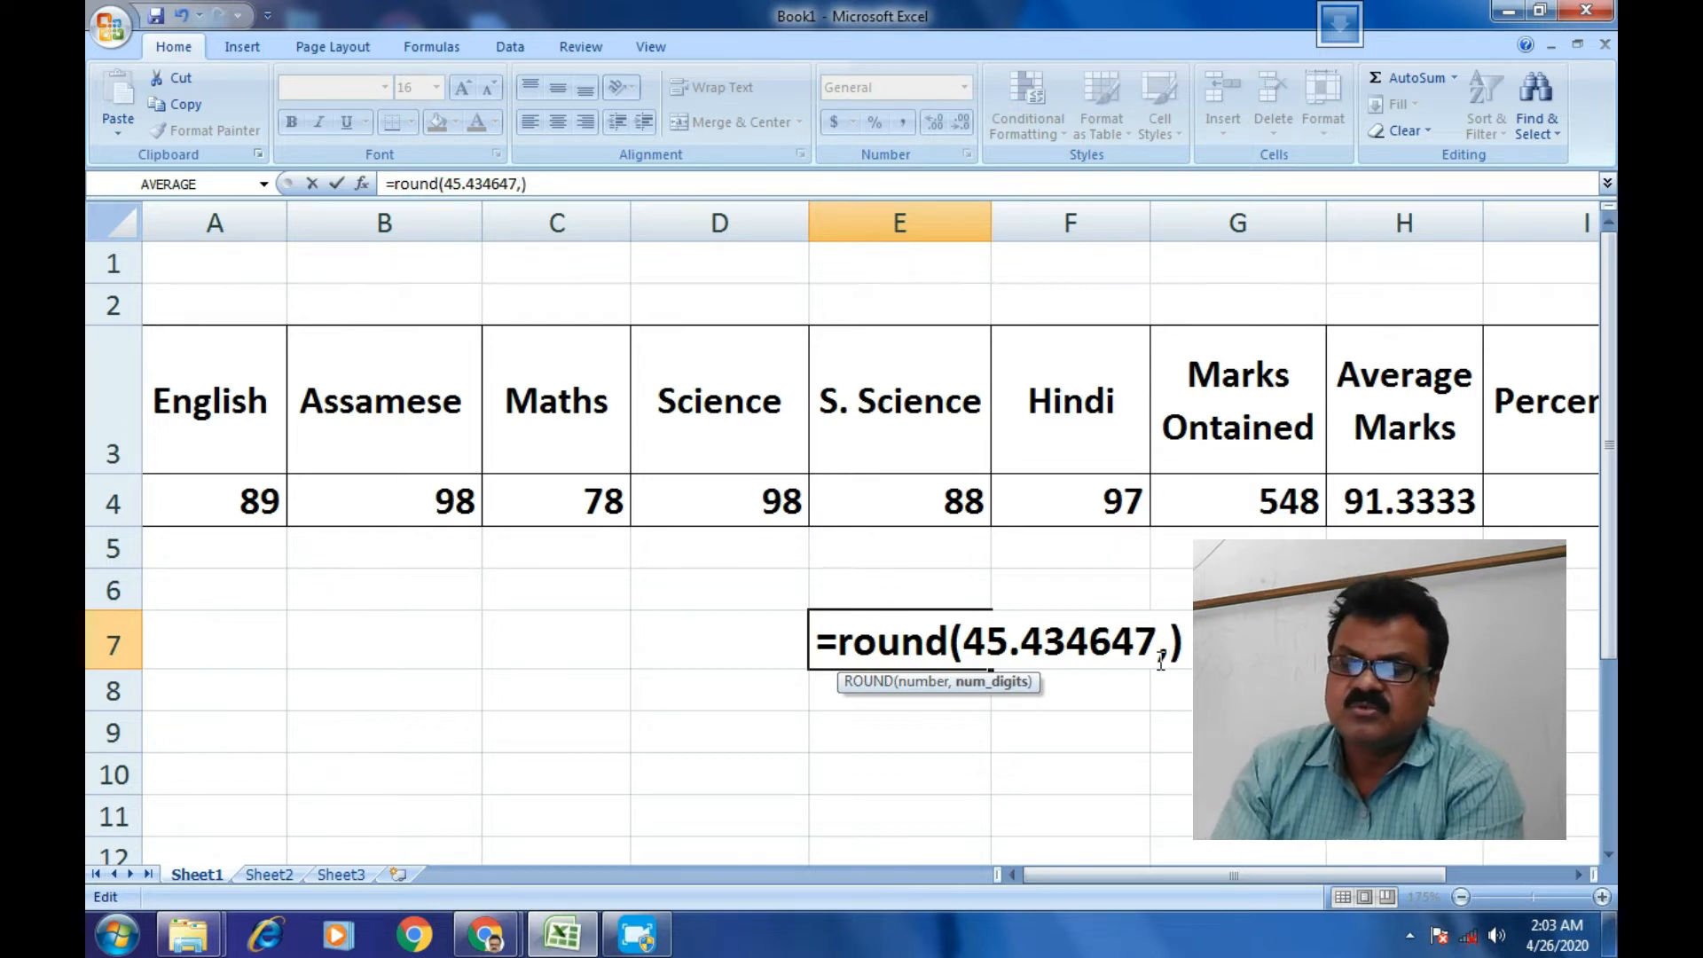
type("2")
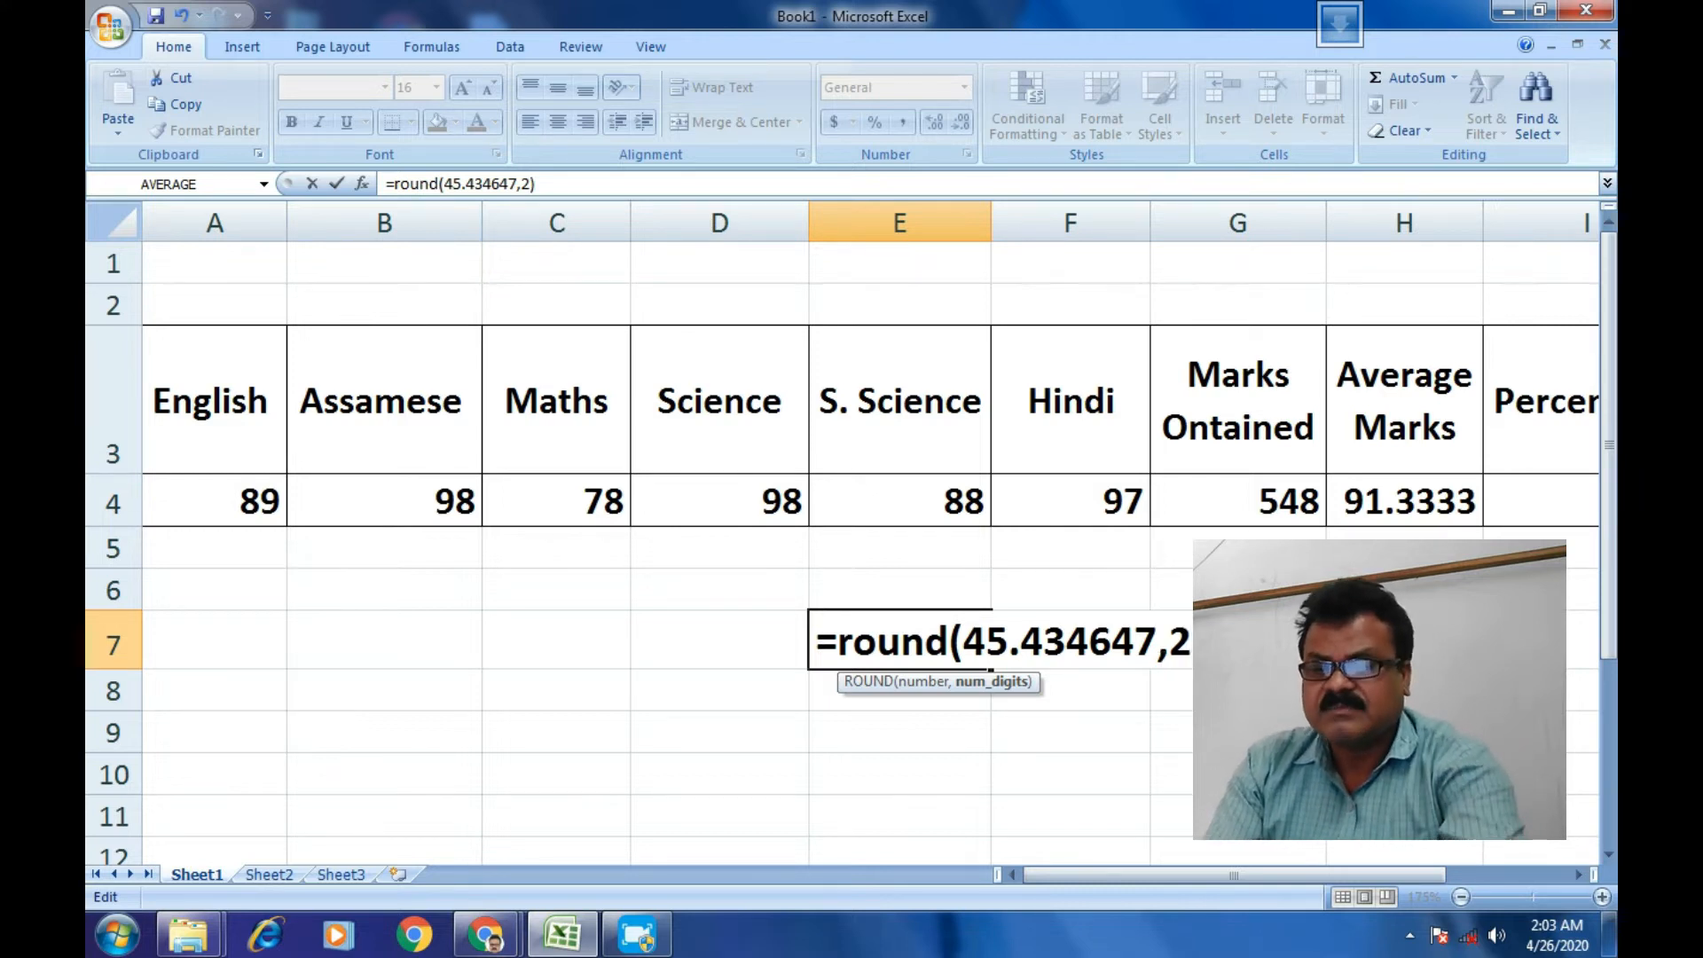
key("Return")
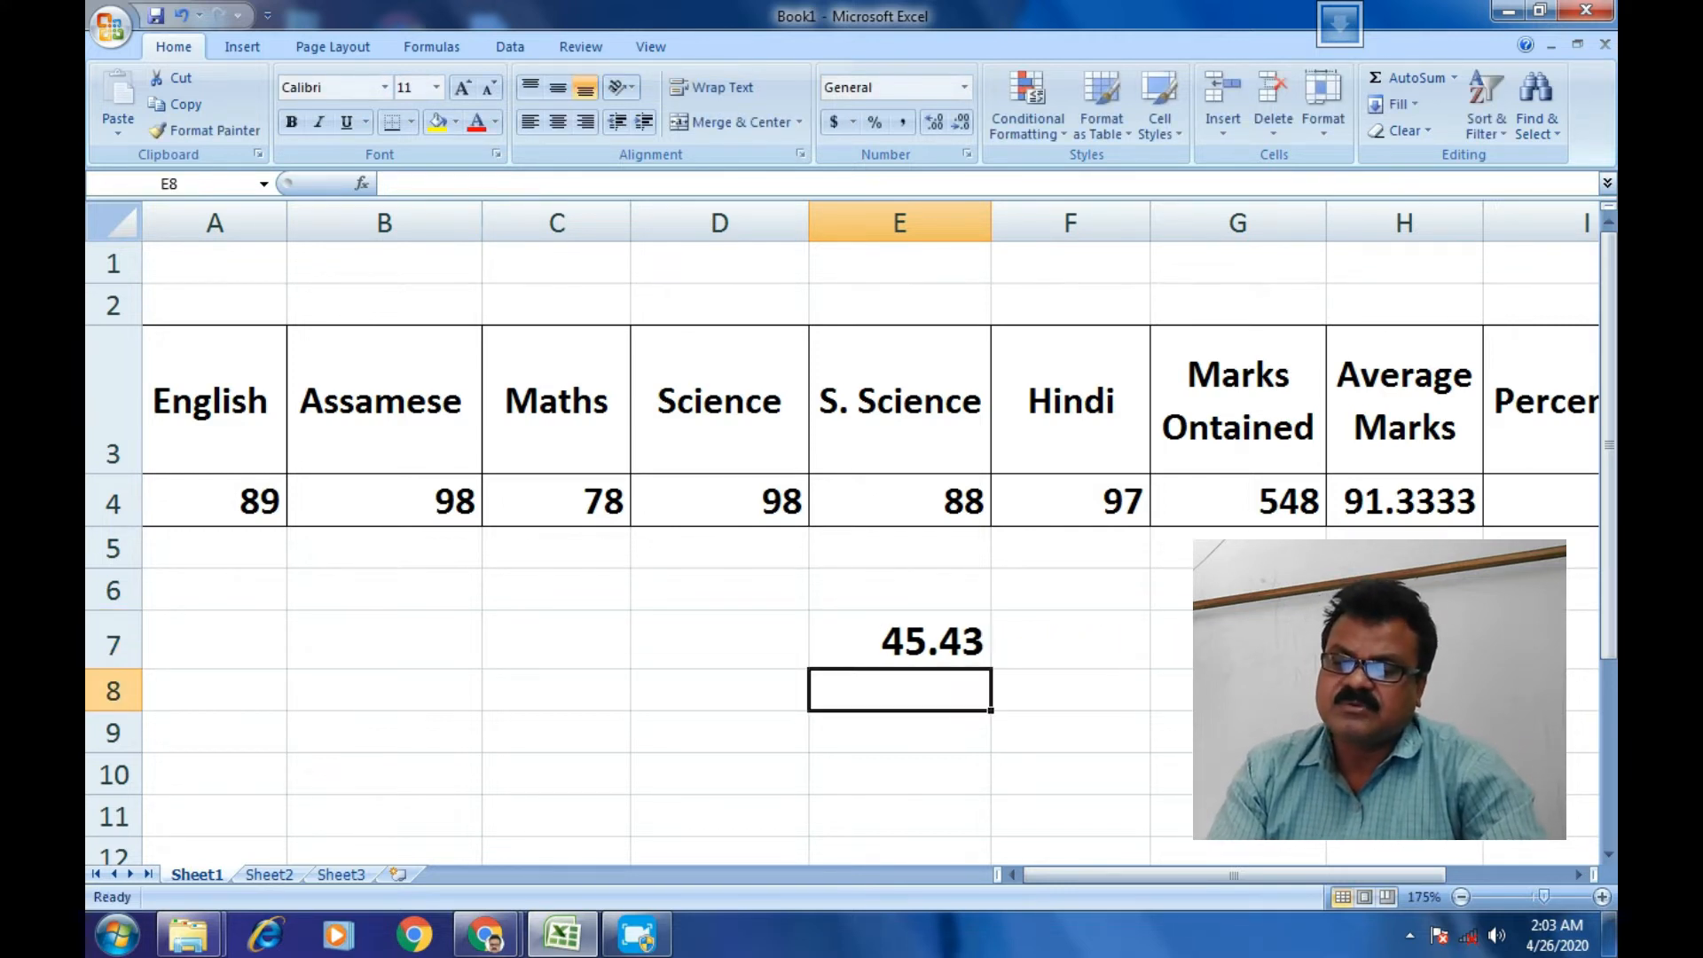
left_click(918, 638)
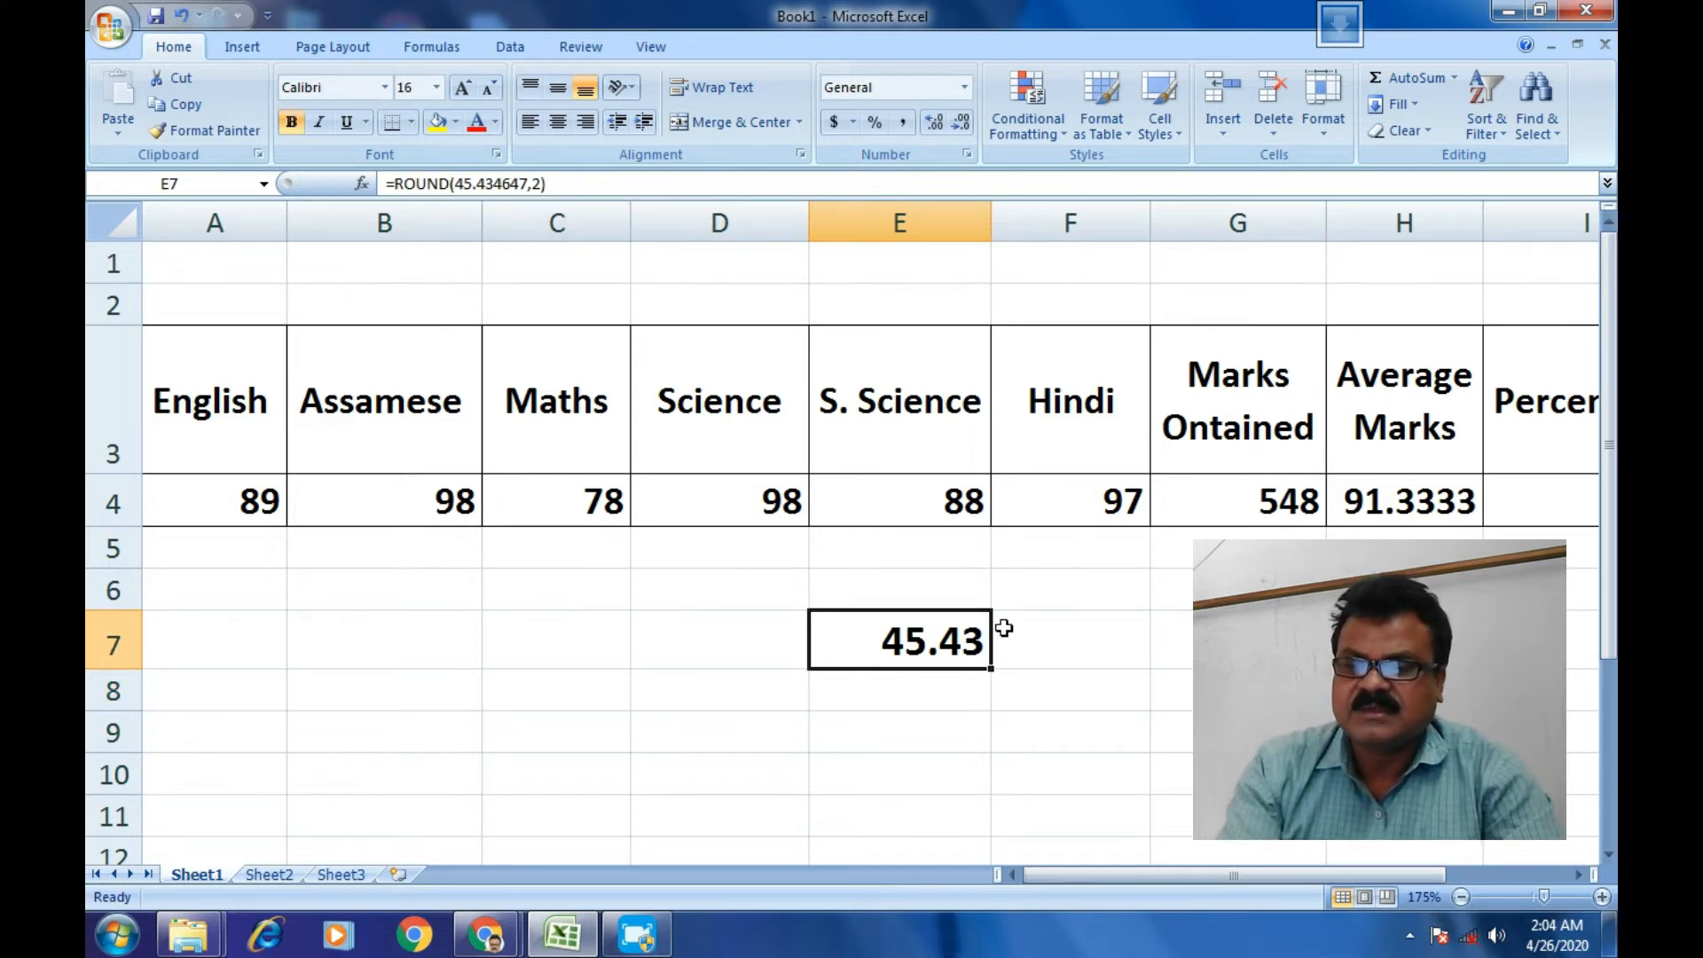
key("Delete")
- Try to wrap the AVERAGE(A4:F4) formula in the average marks cell H4 in a ROUND function with 2 decimal digits
left_click(1395, 494)
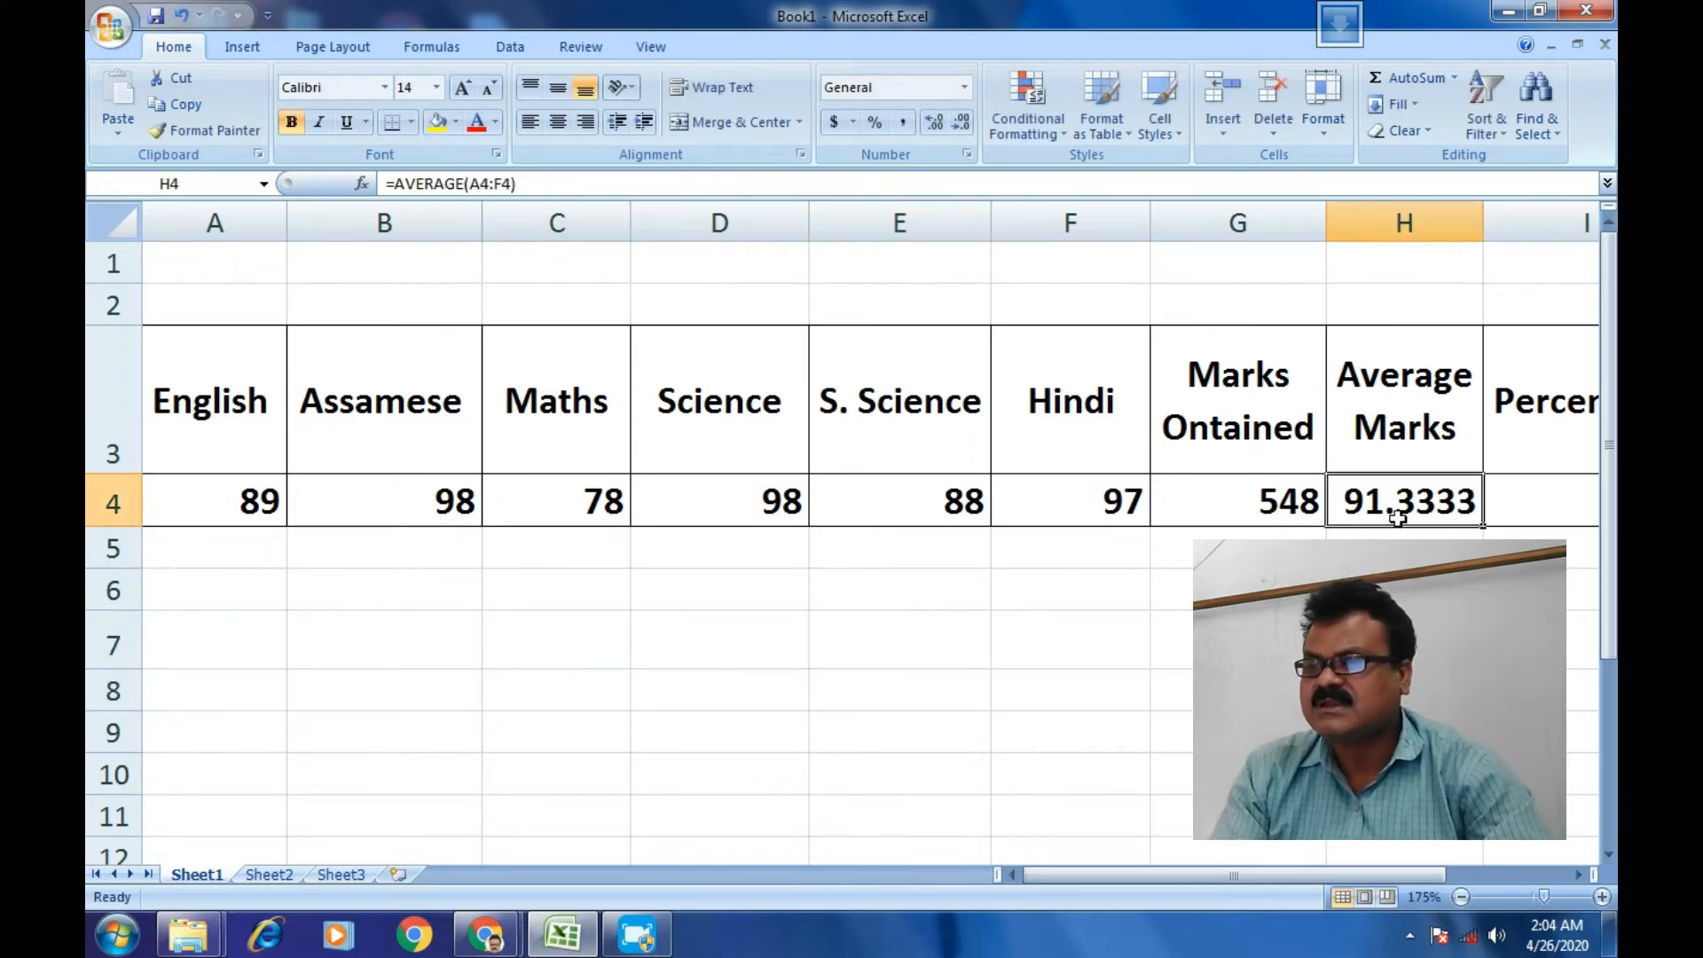
key("F2")
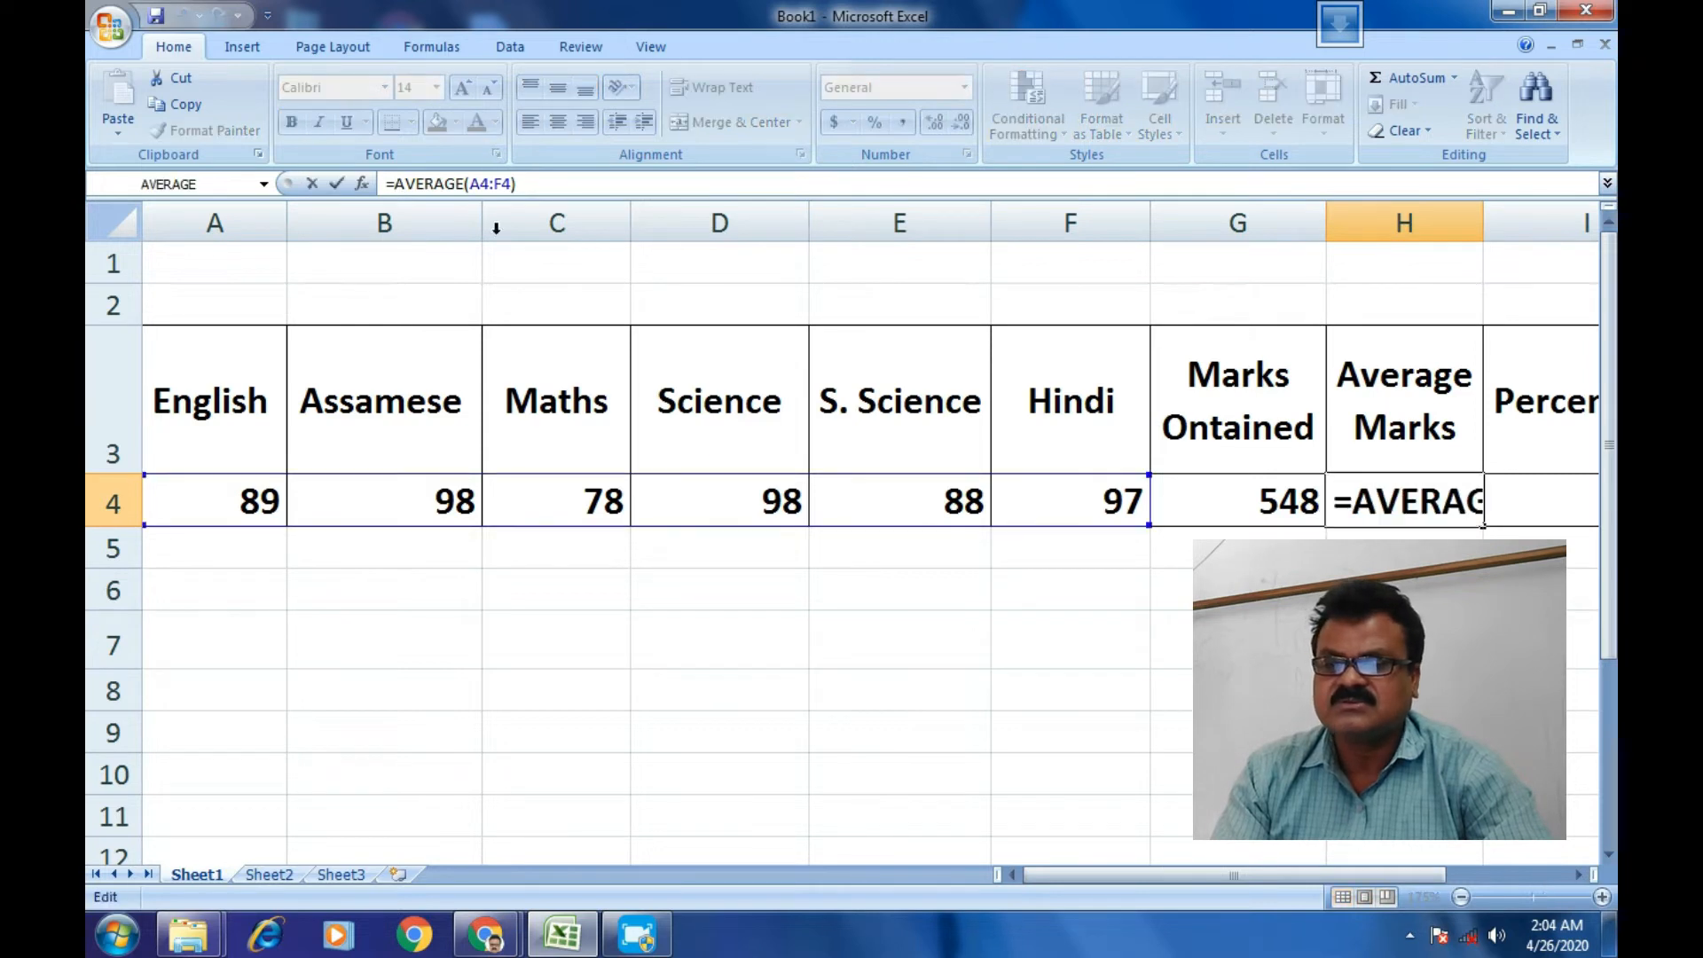
left_click(1354, 502)
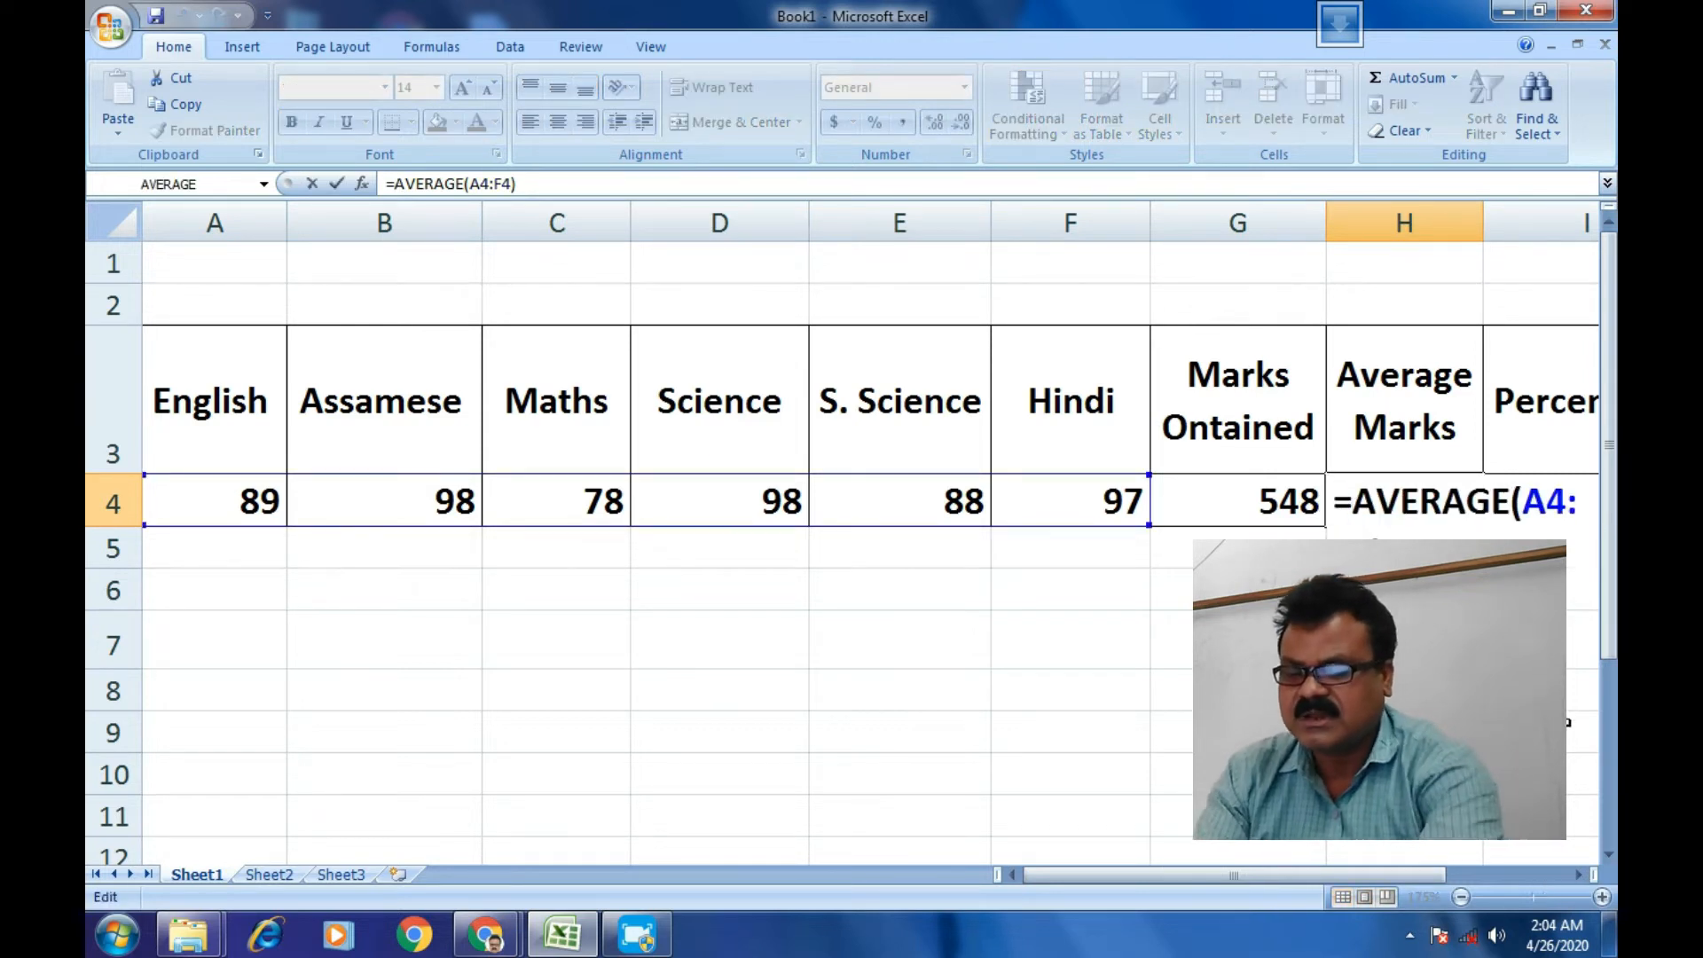
type("round")
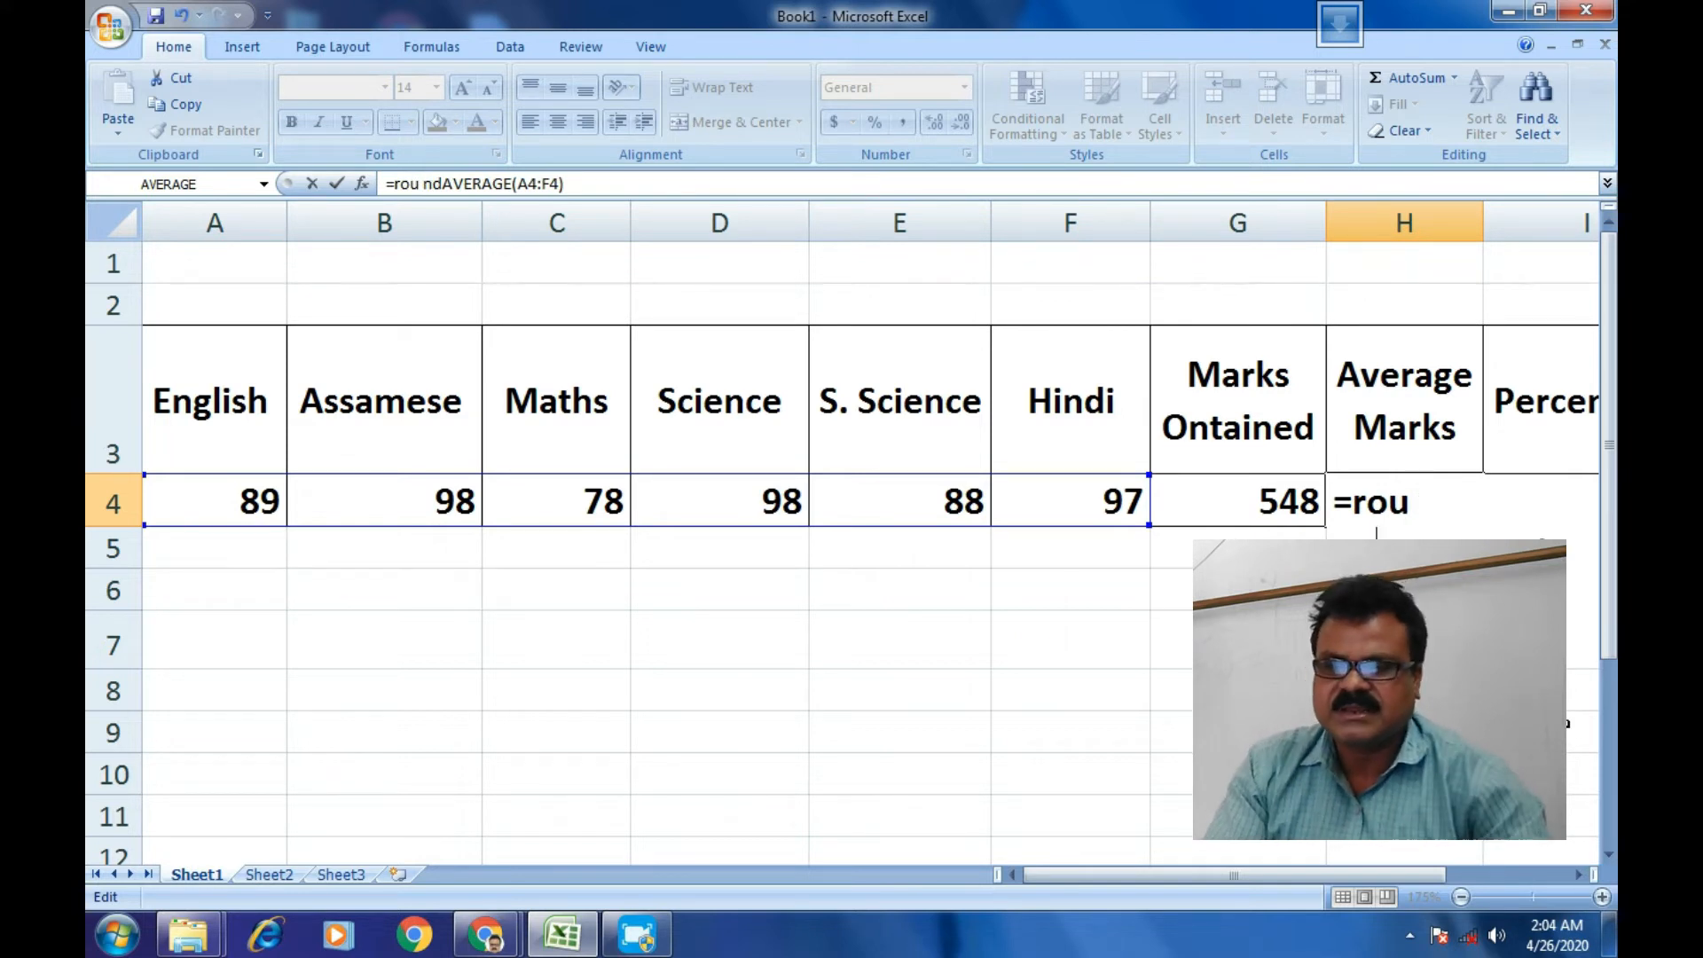
type("(")
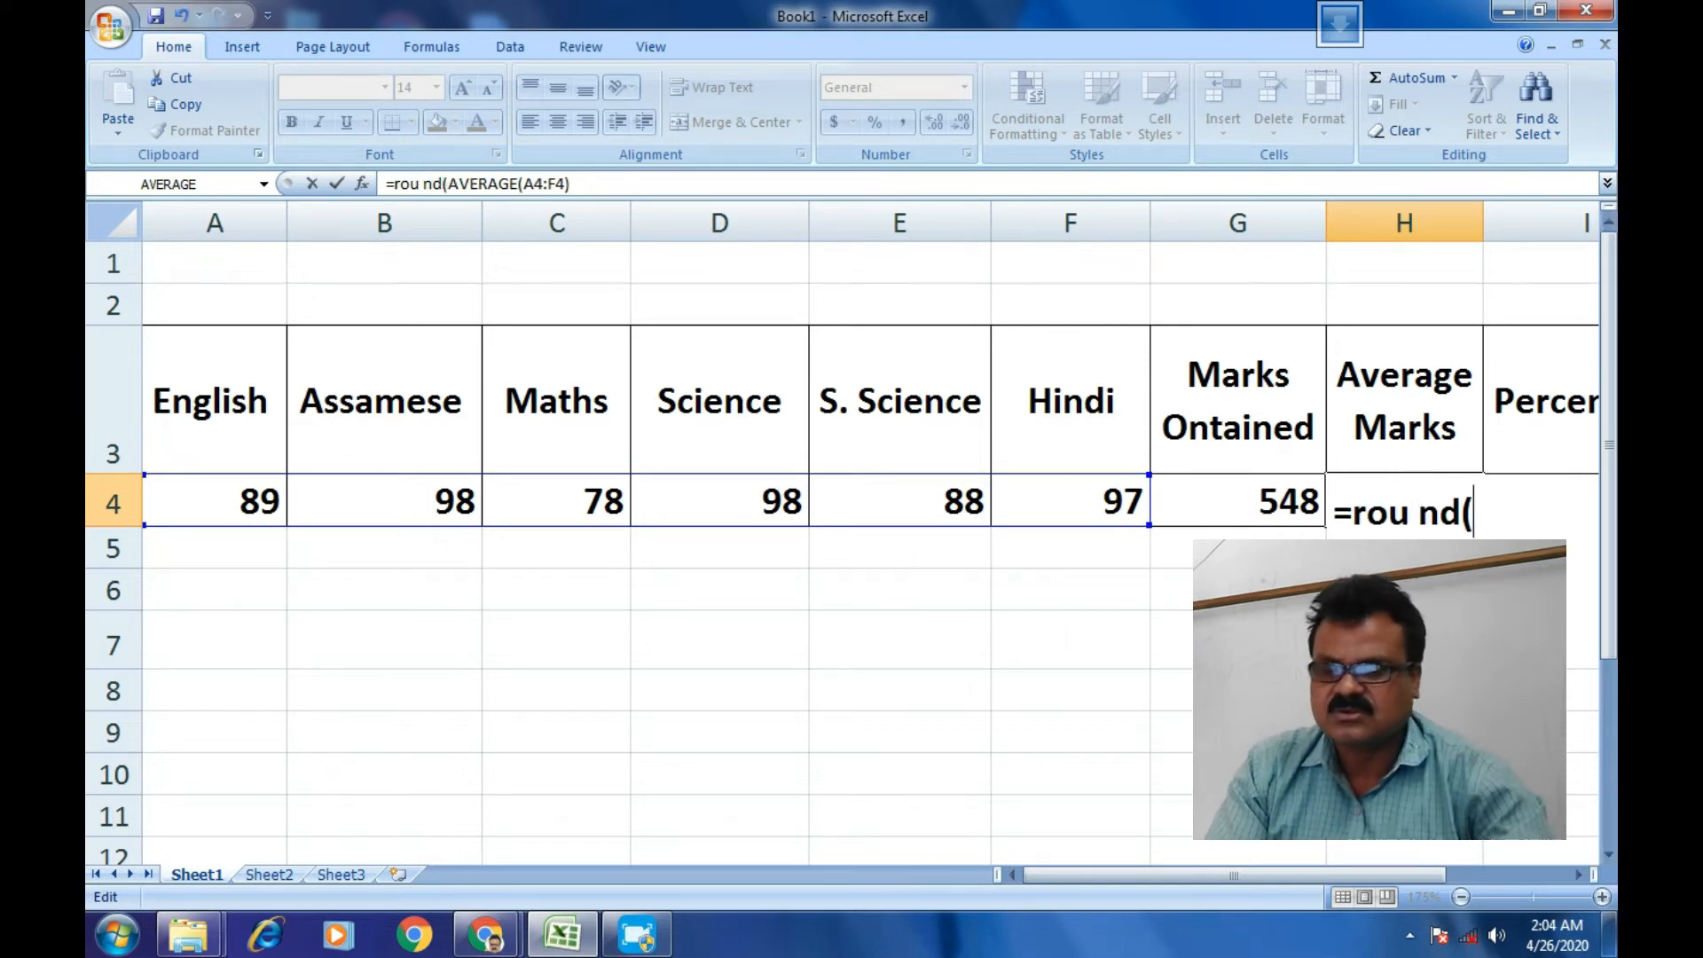
type(", 2")
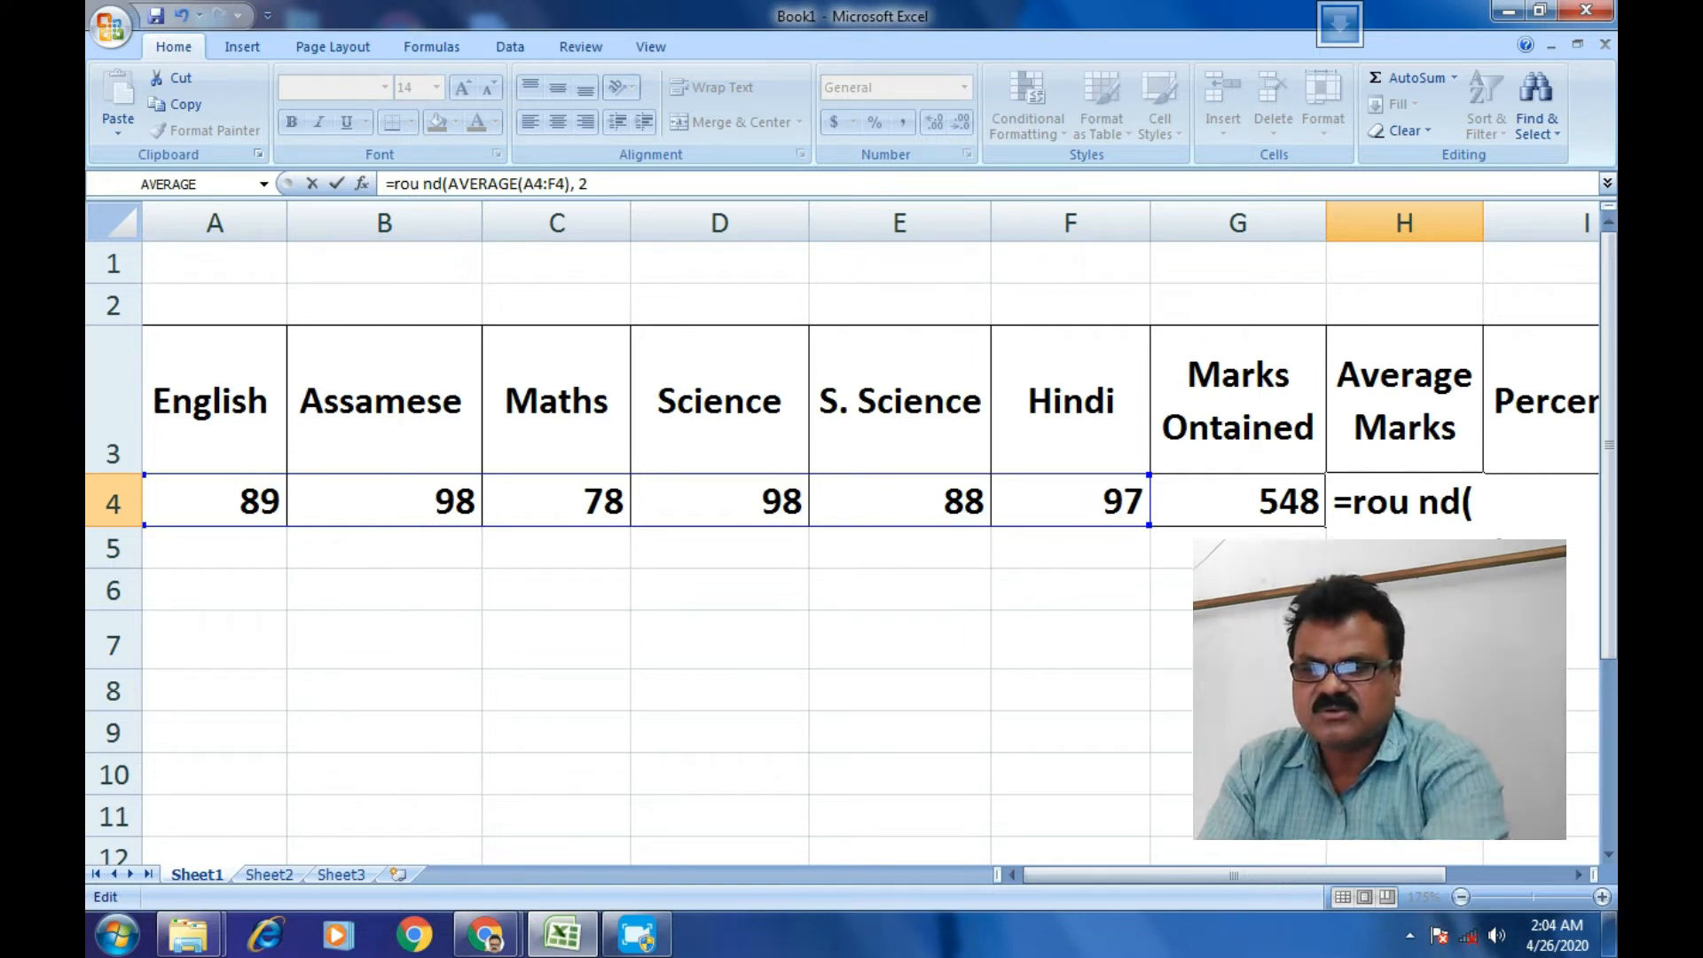
type(")")
key("Return")
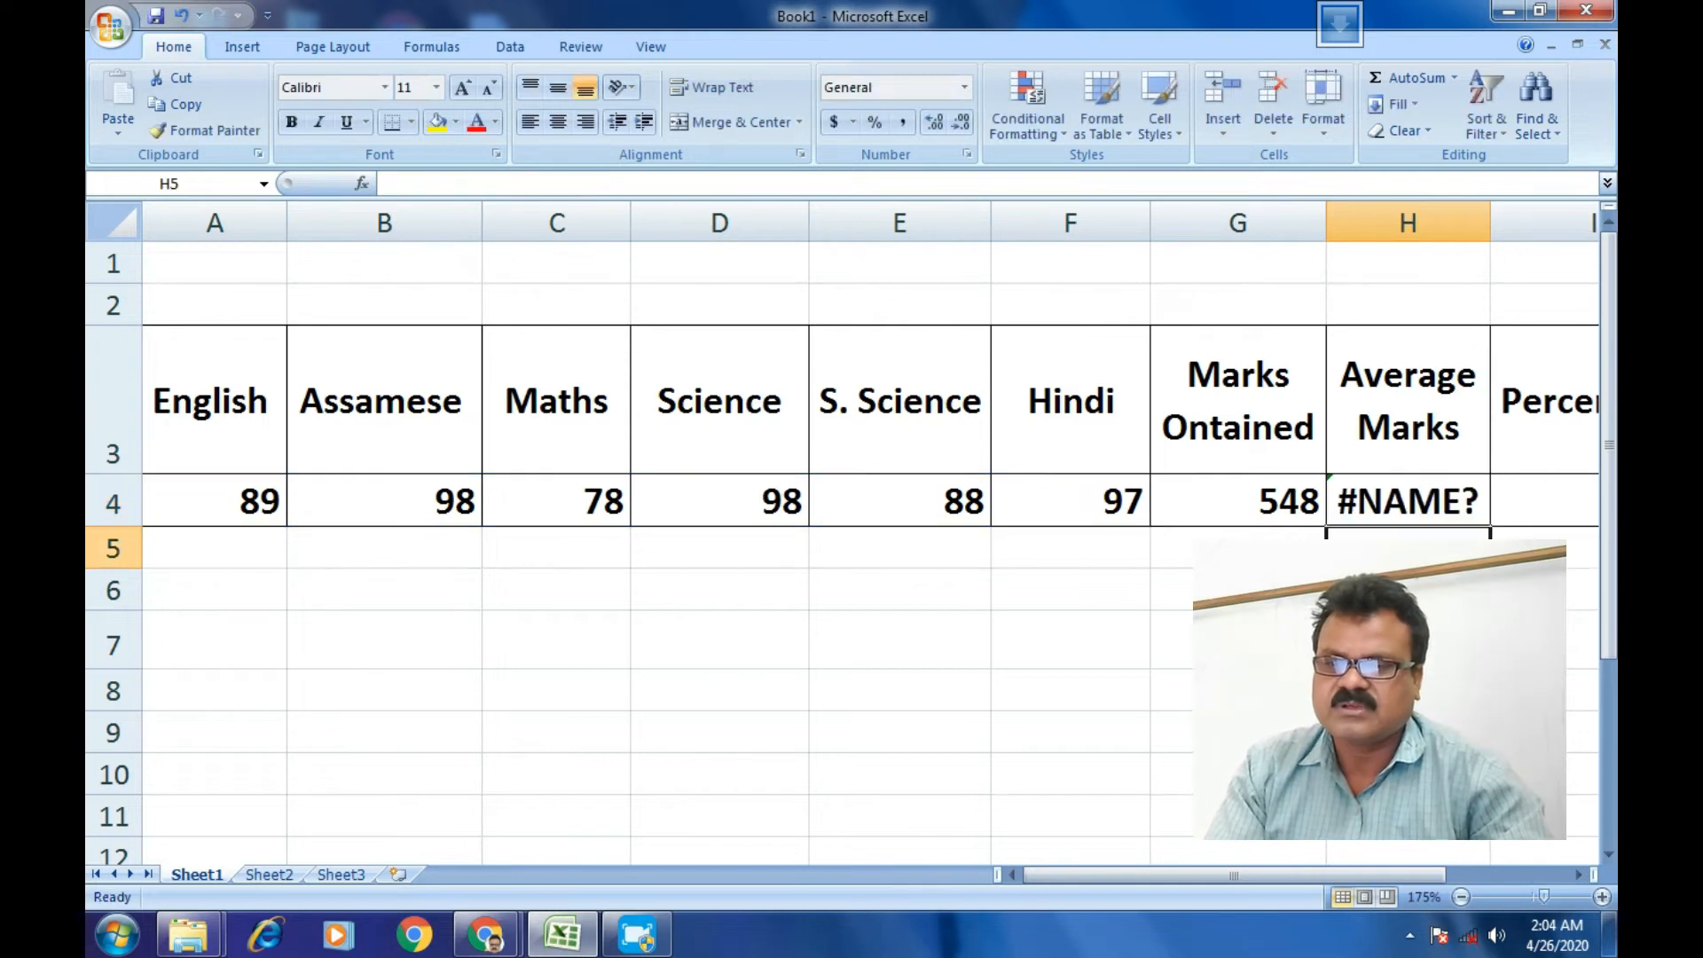
- Remove the stray space inside the ROUND function name in cell H4's formula
left_click(1388, 494)
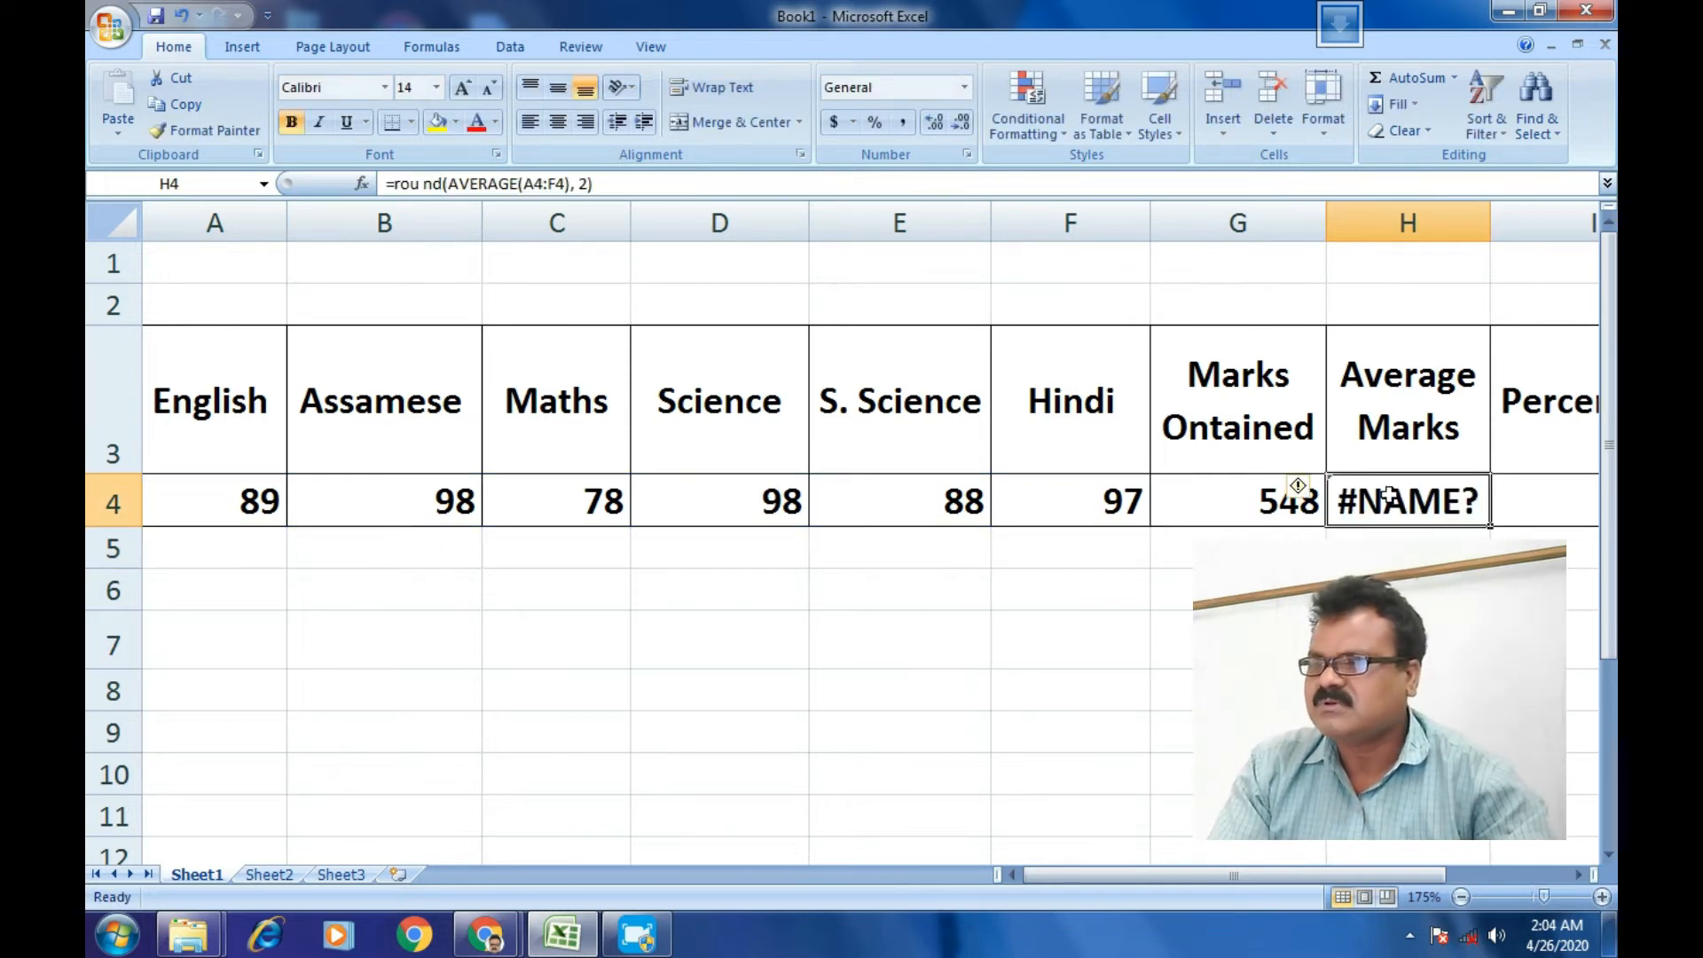
left_click(421, 185)
left_click(1427, 515)
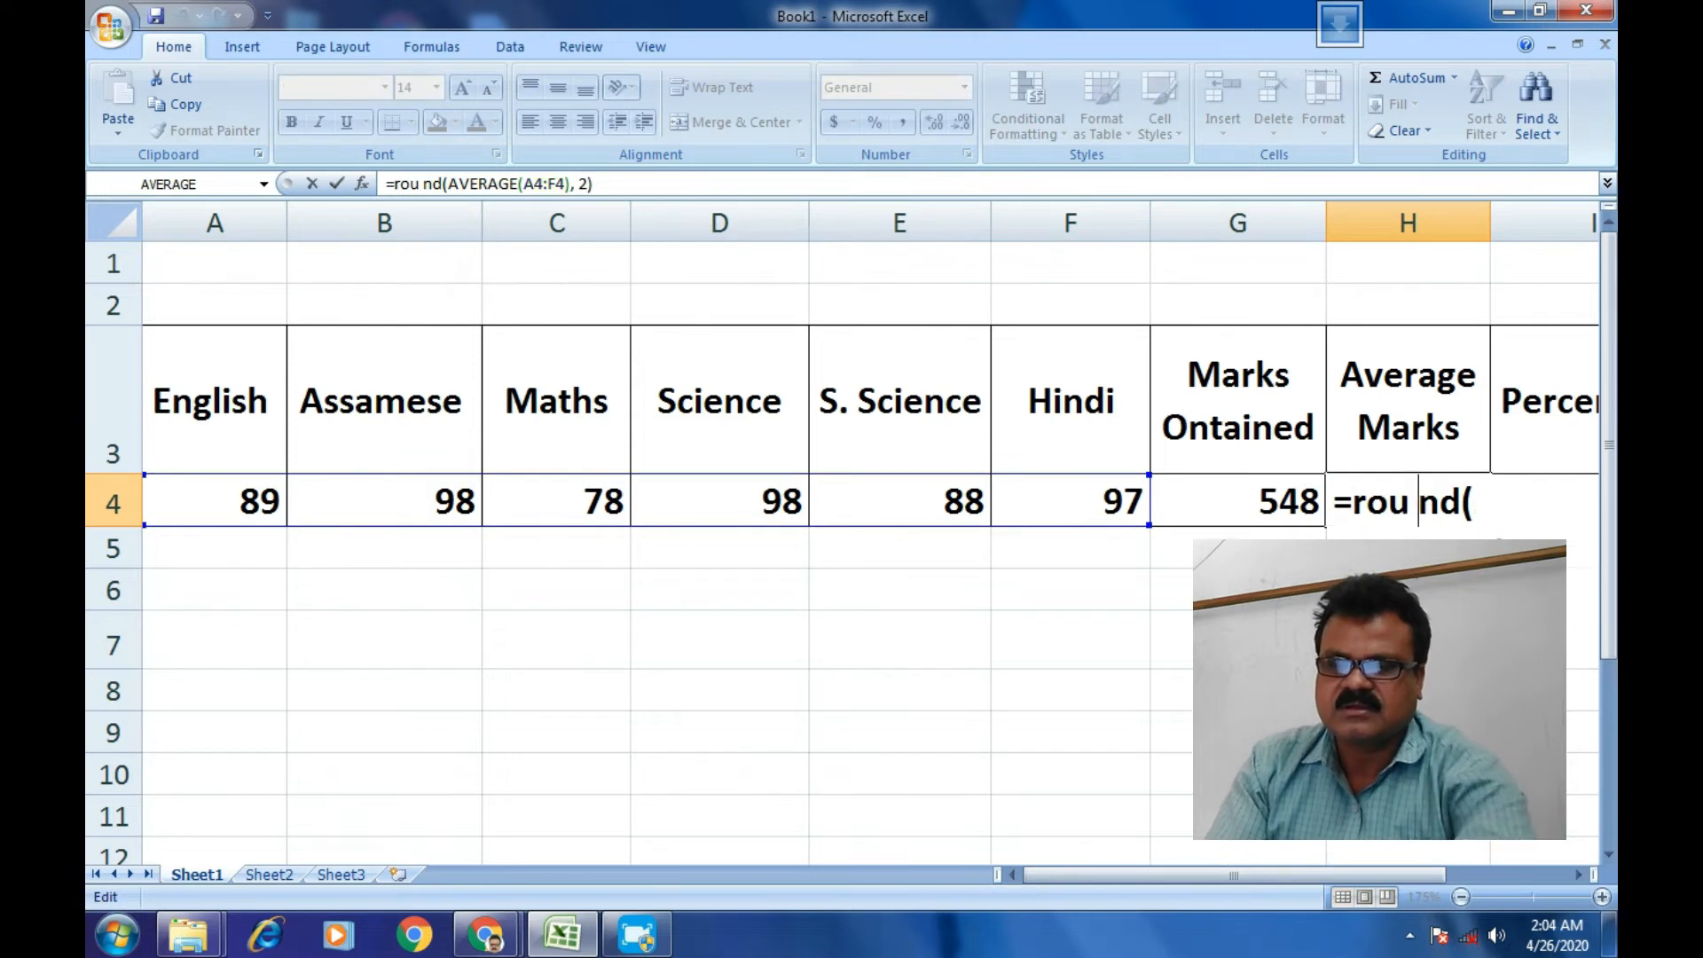
key("BackSpace")
key("Return")
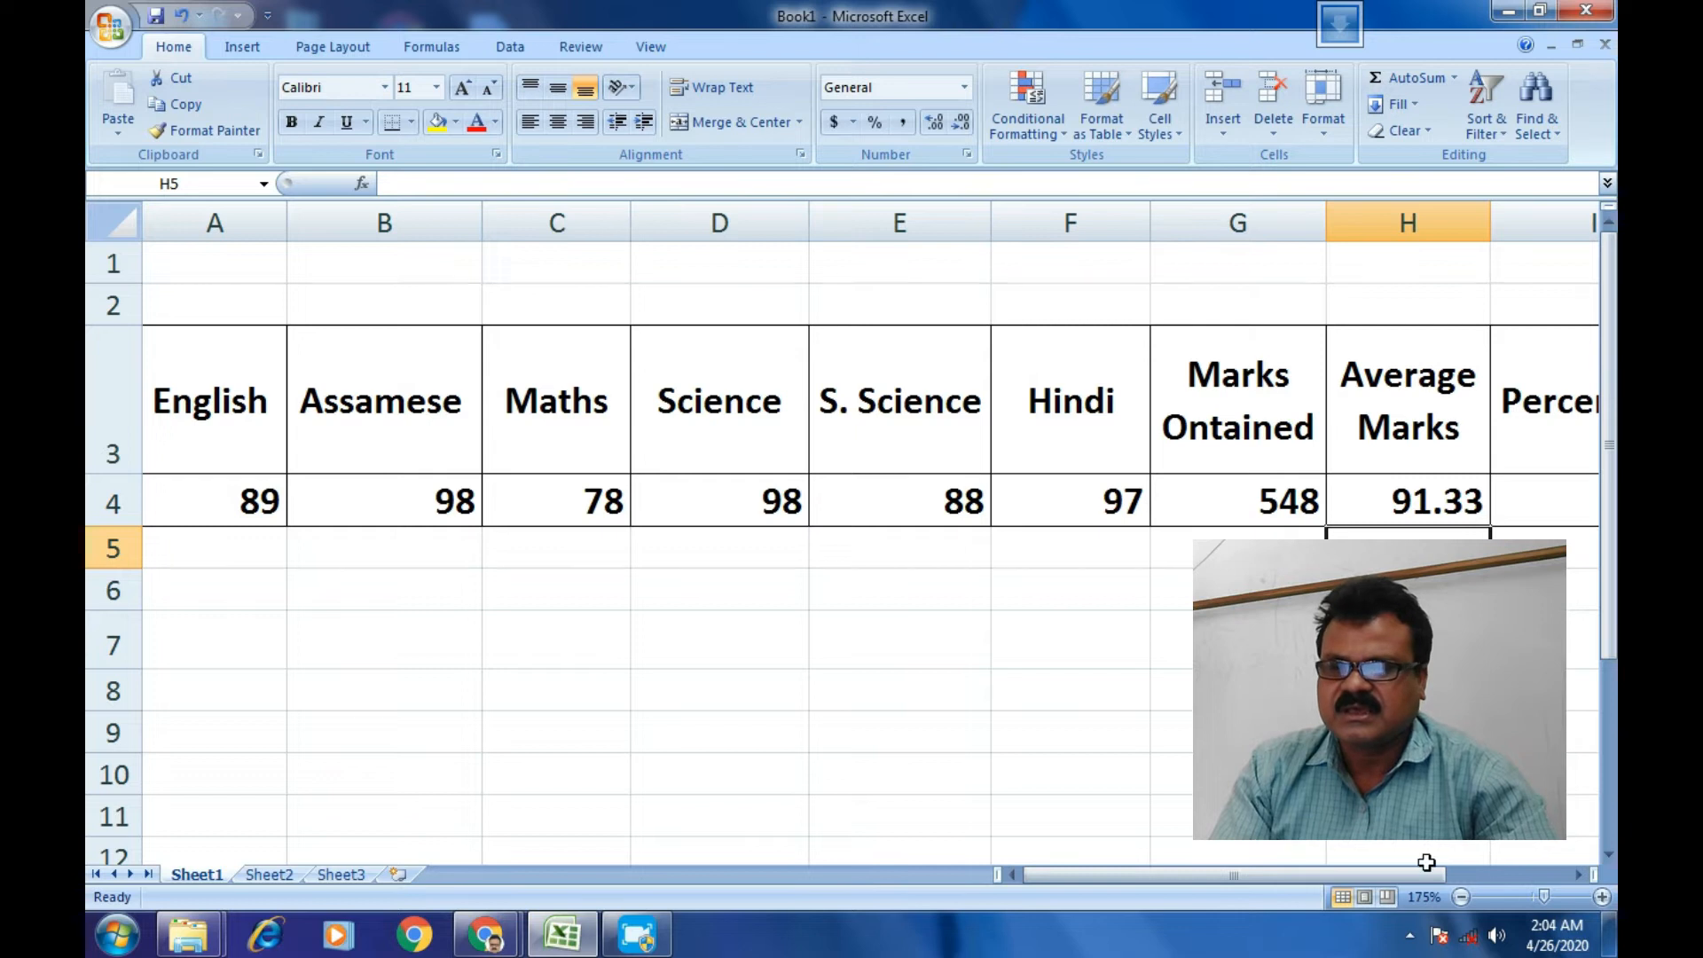
left_click_drag(1419, 876, 1528, 876)
left_click(1274, 491)
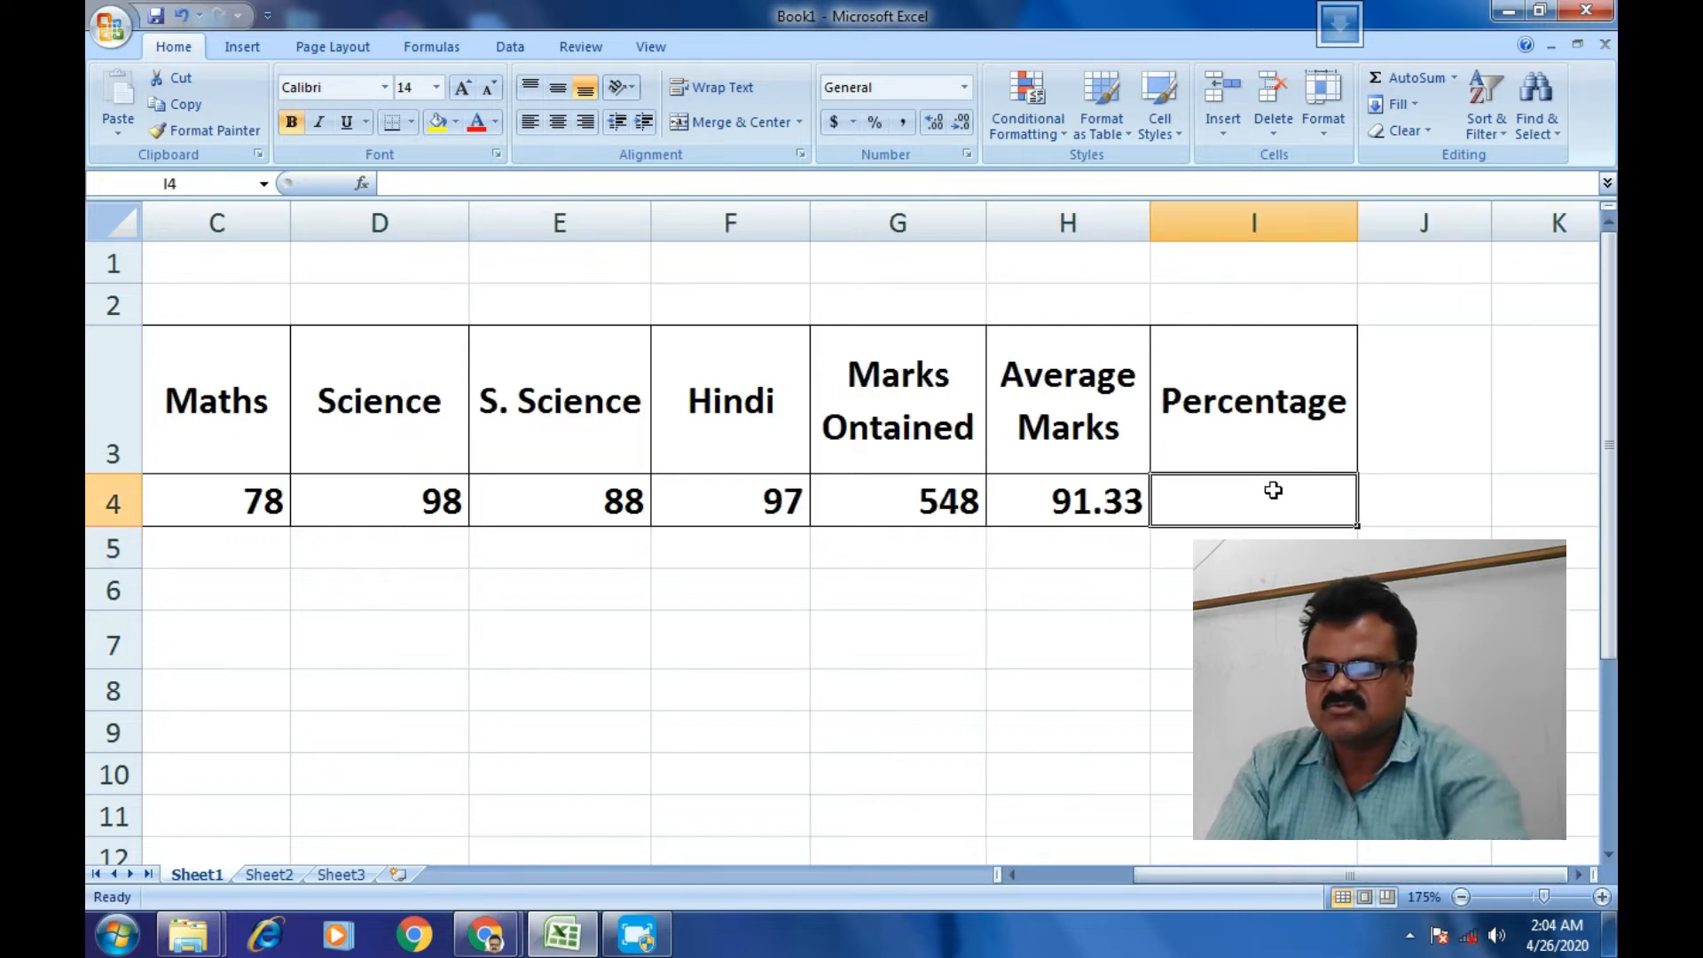
type("=")
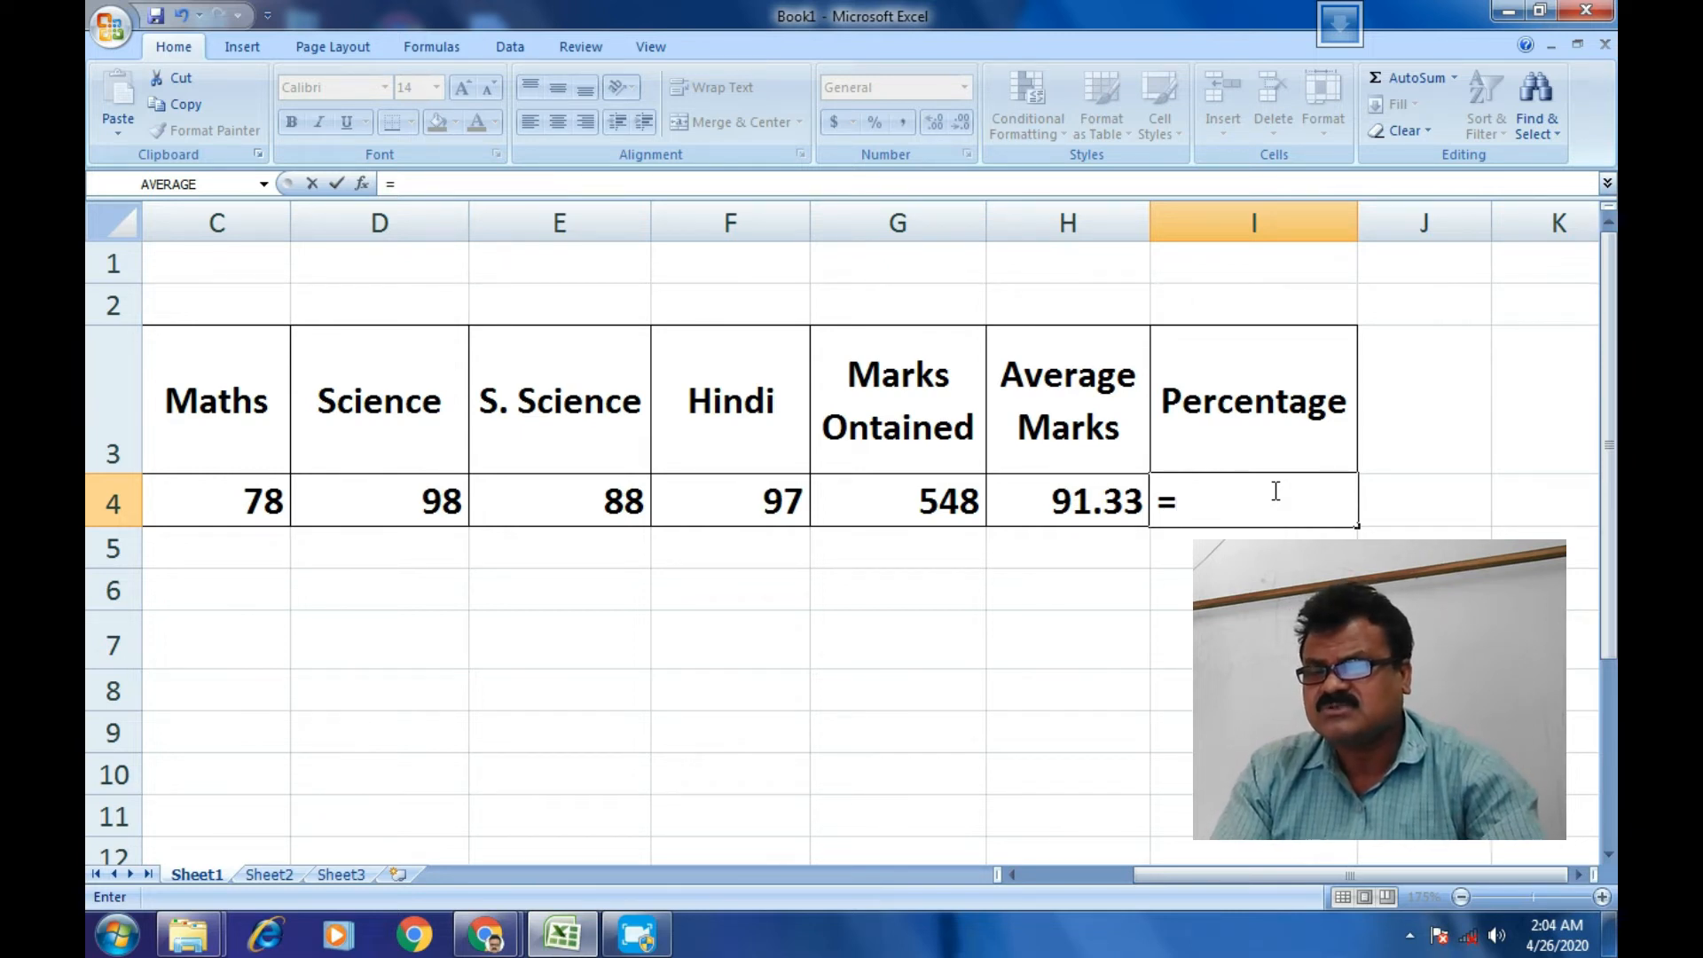
left_click(850, 641)
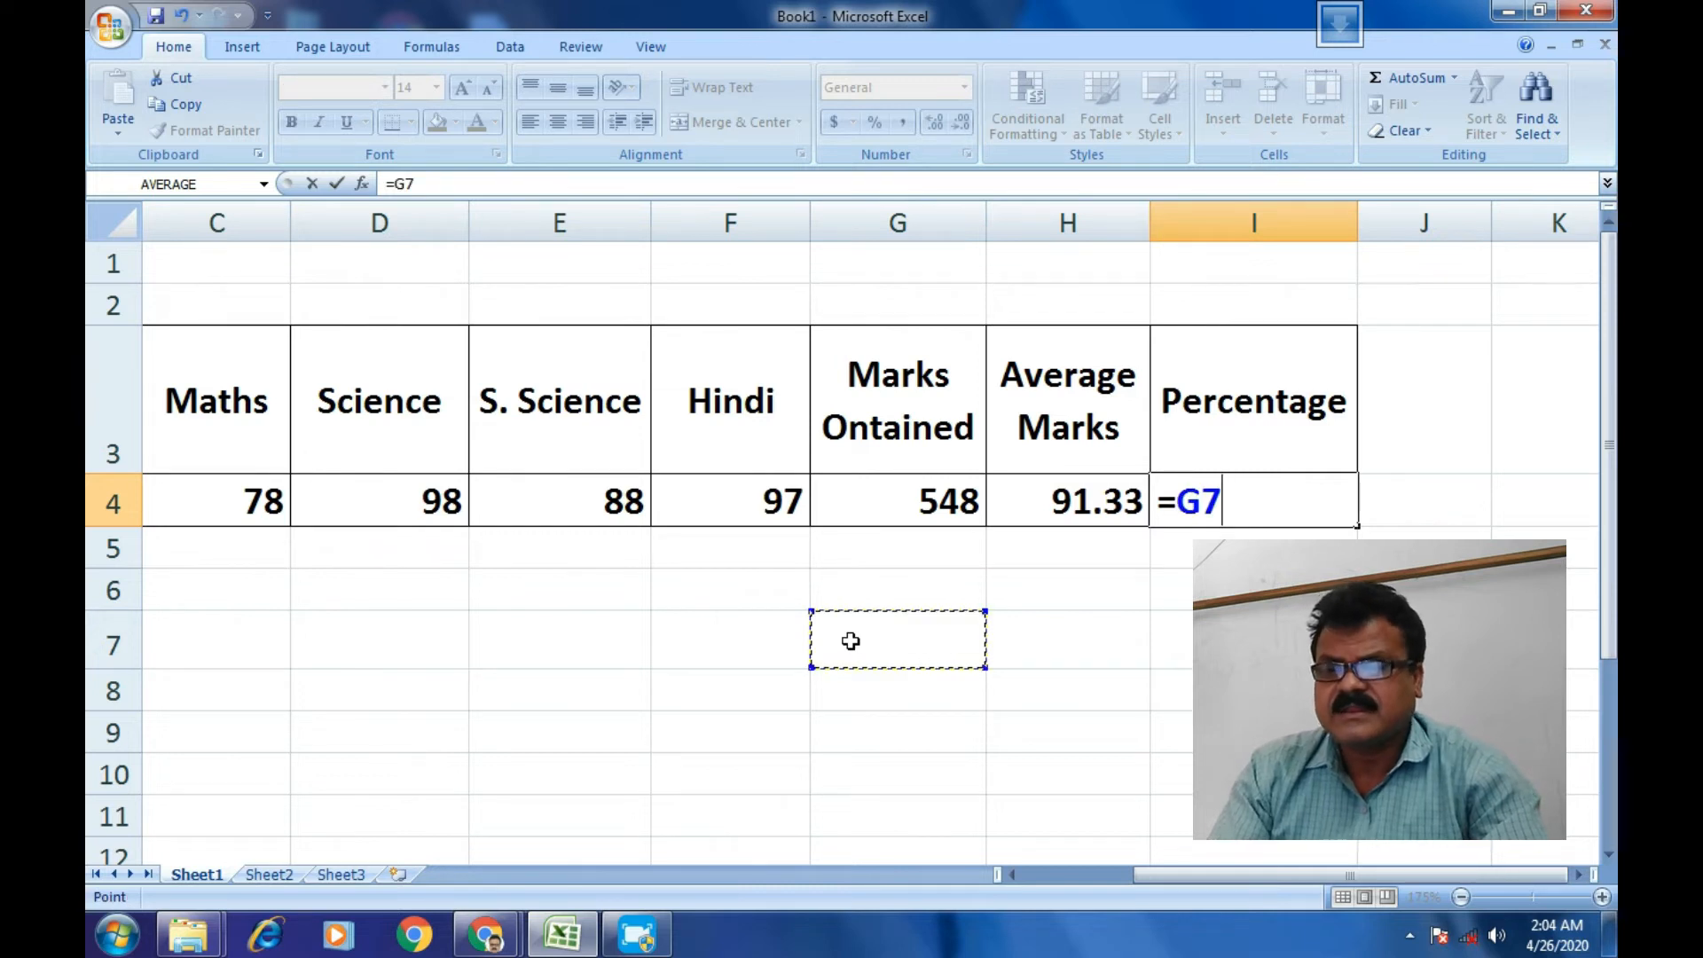
left_click(1270, 479)
key("BackSpace")
key("BackSpace")
key("BackSpace")
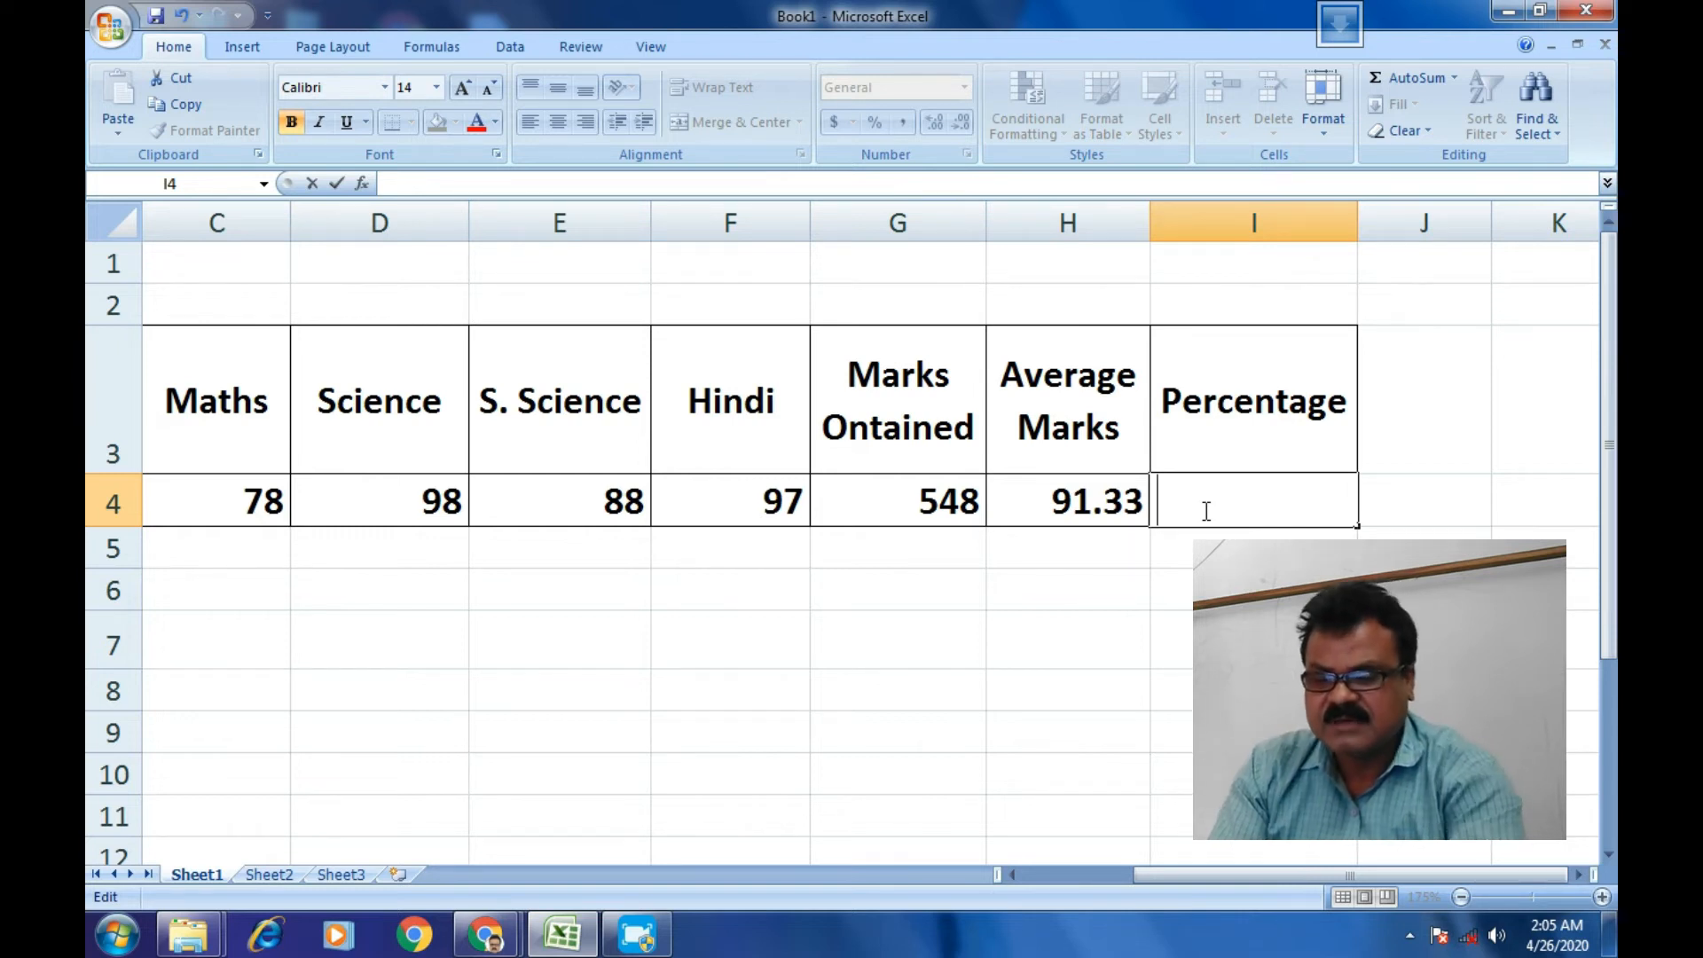
- Calculate the percentage in cell I4 from the marks obtained with the formula =(G4/600)*100
type("=")
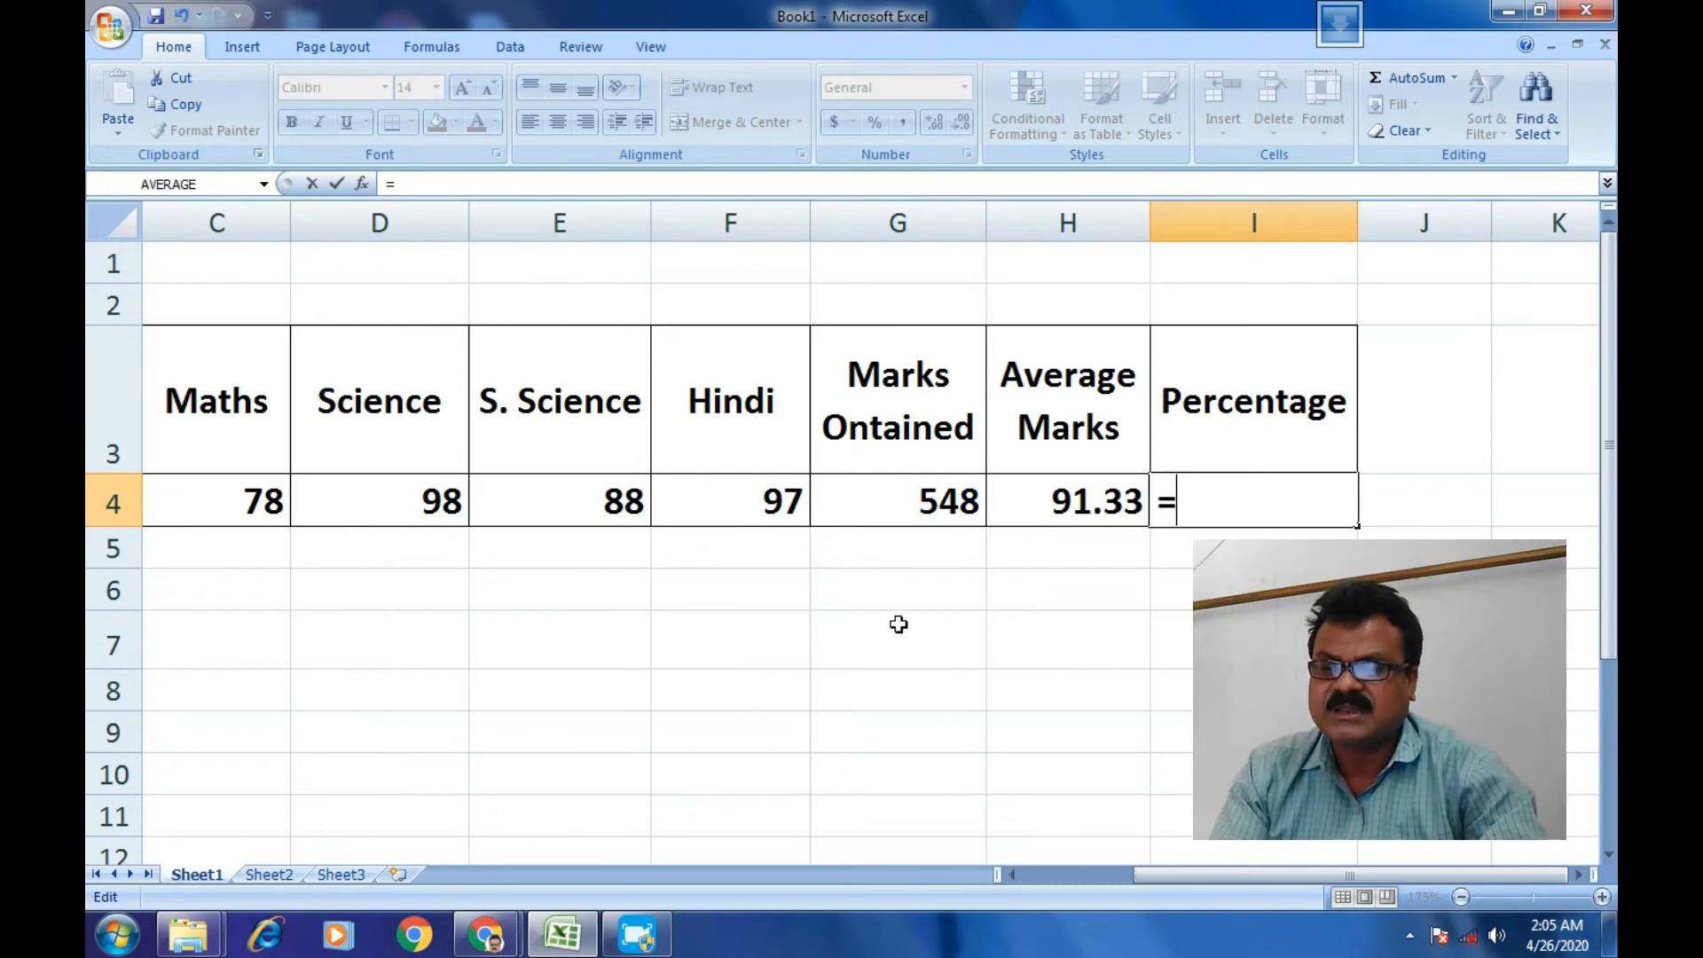
left_click(877, 650)
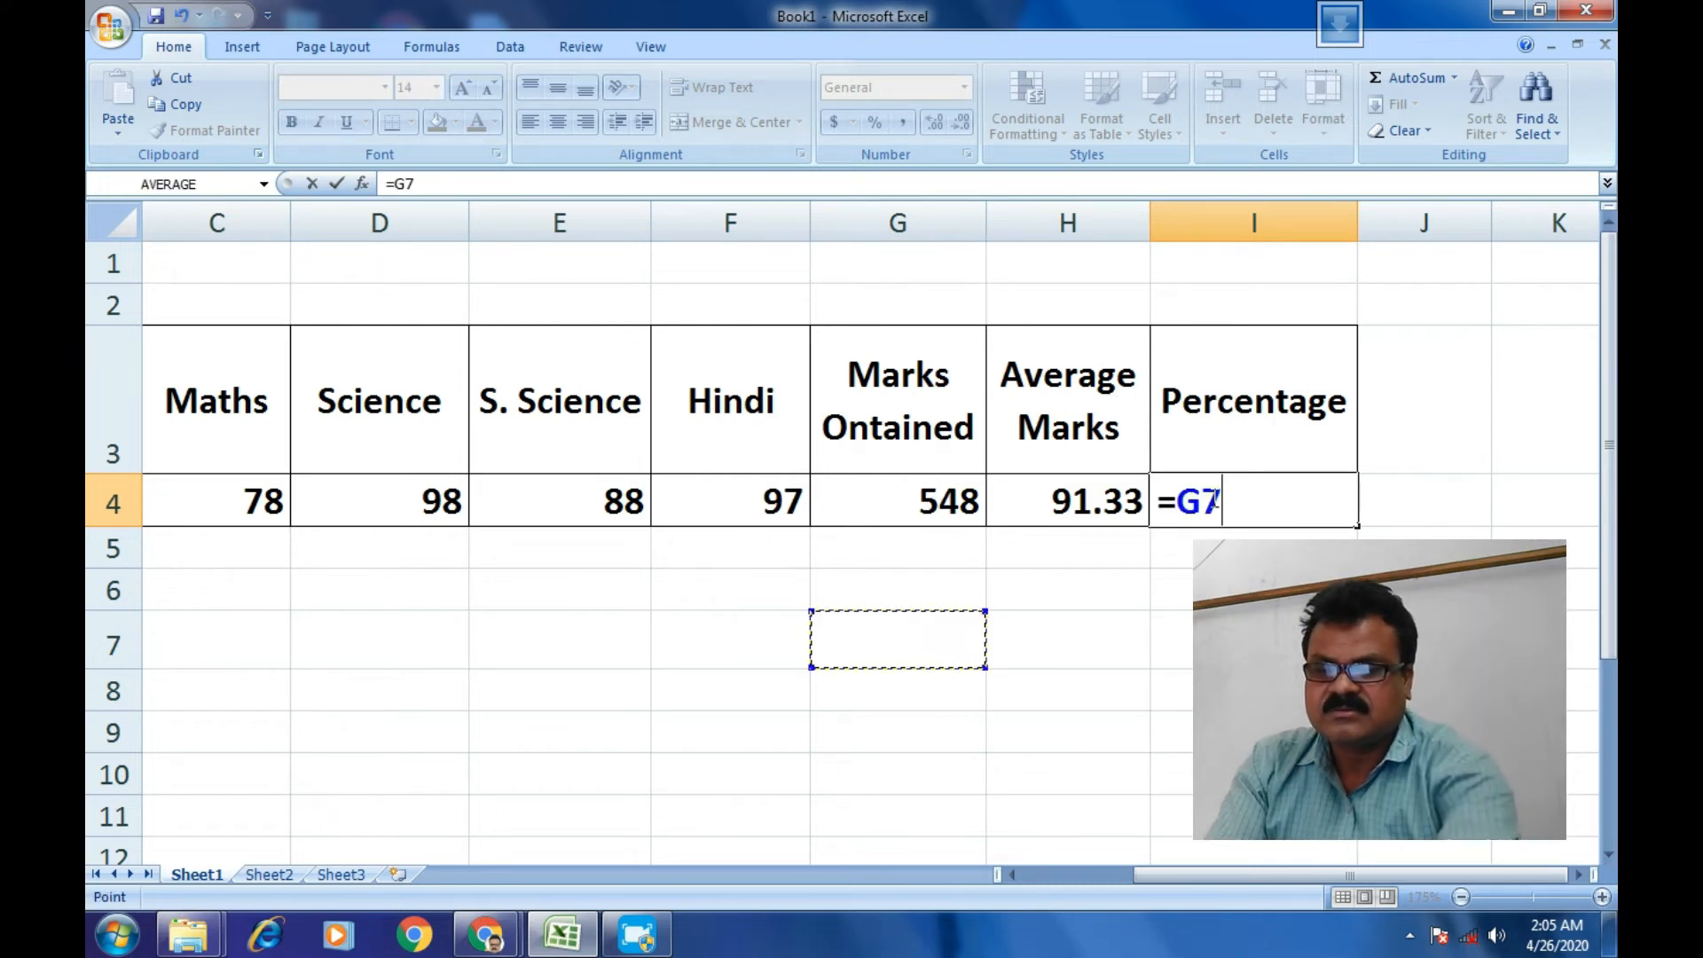
key("BackSpace")
key("BackSpace")
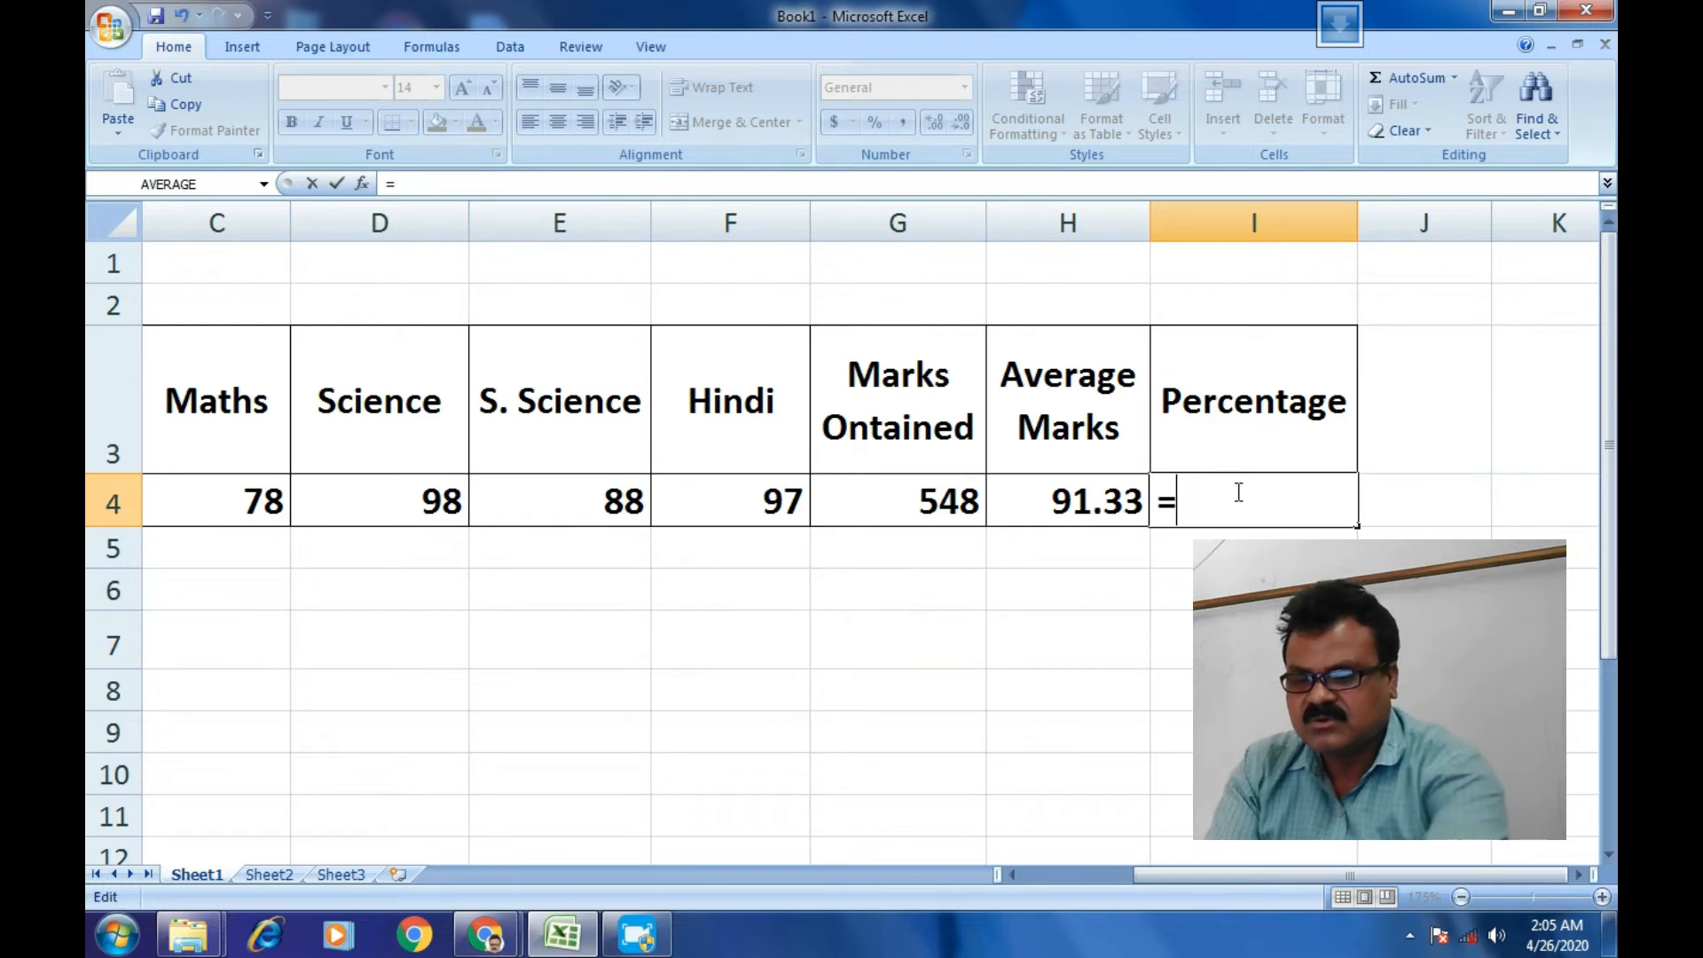
type("(")
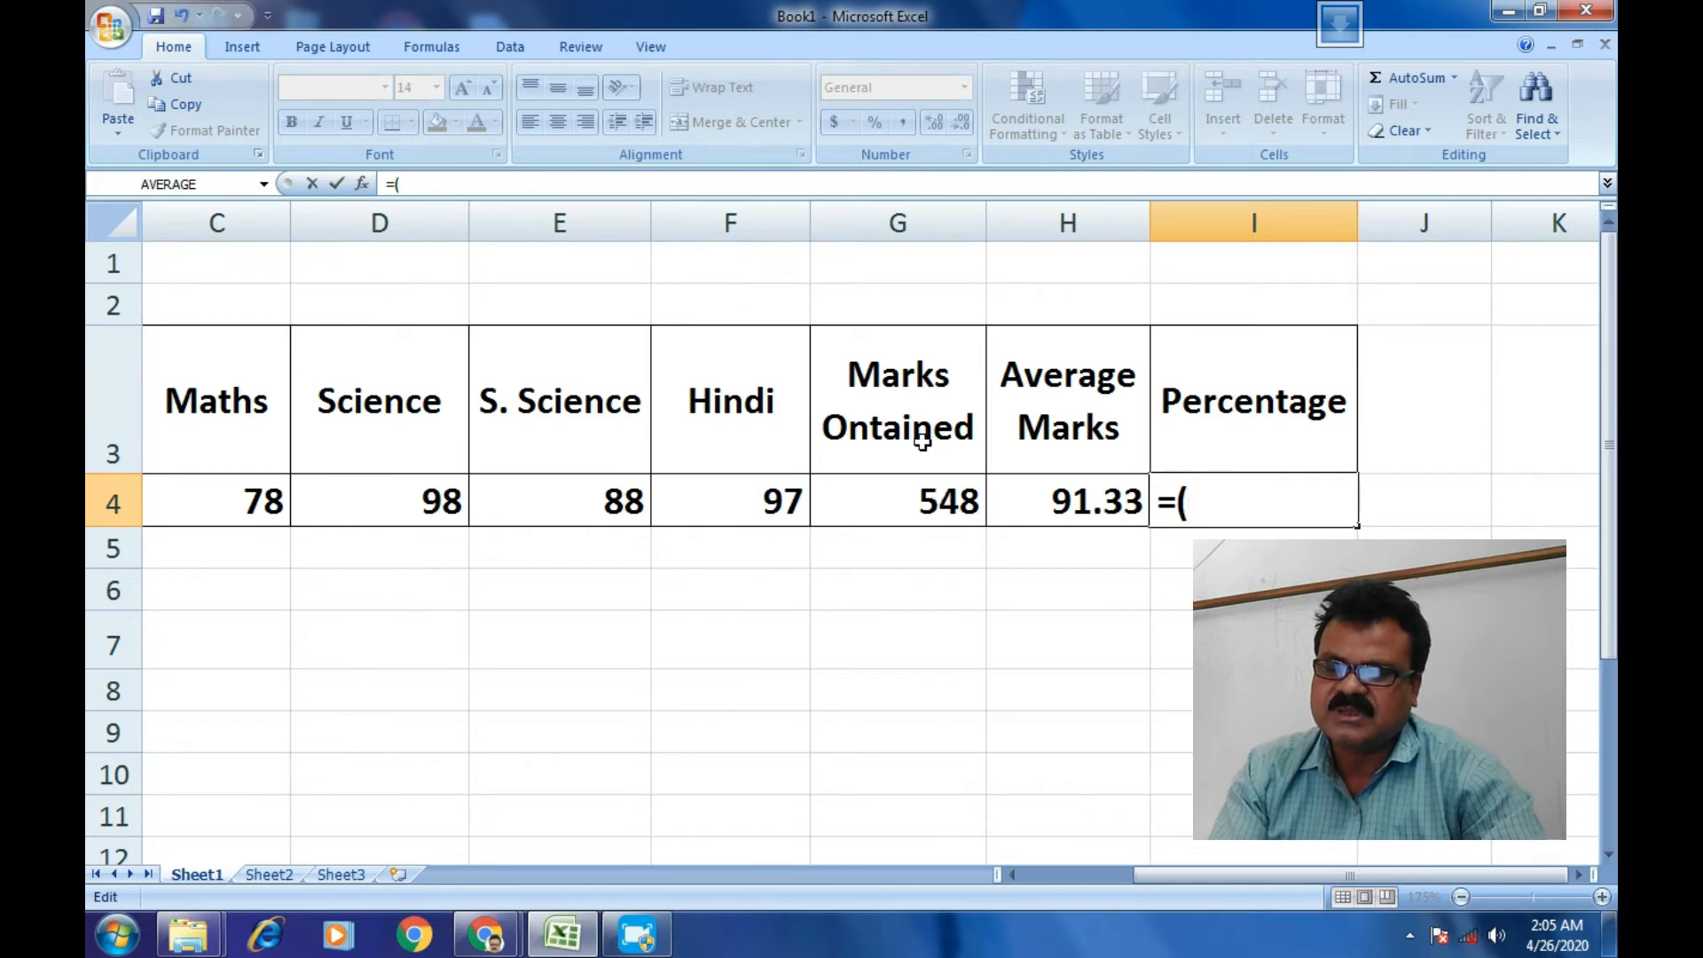
left_click(938, 493)
type("/")
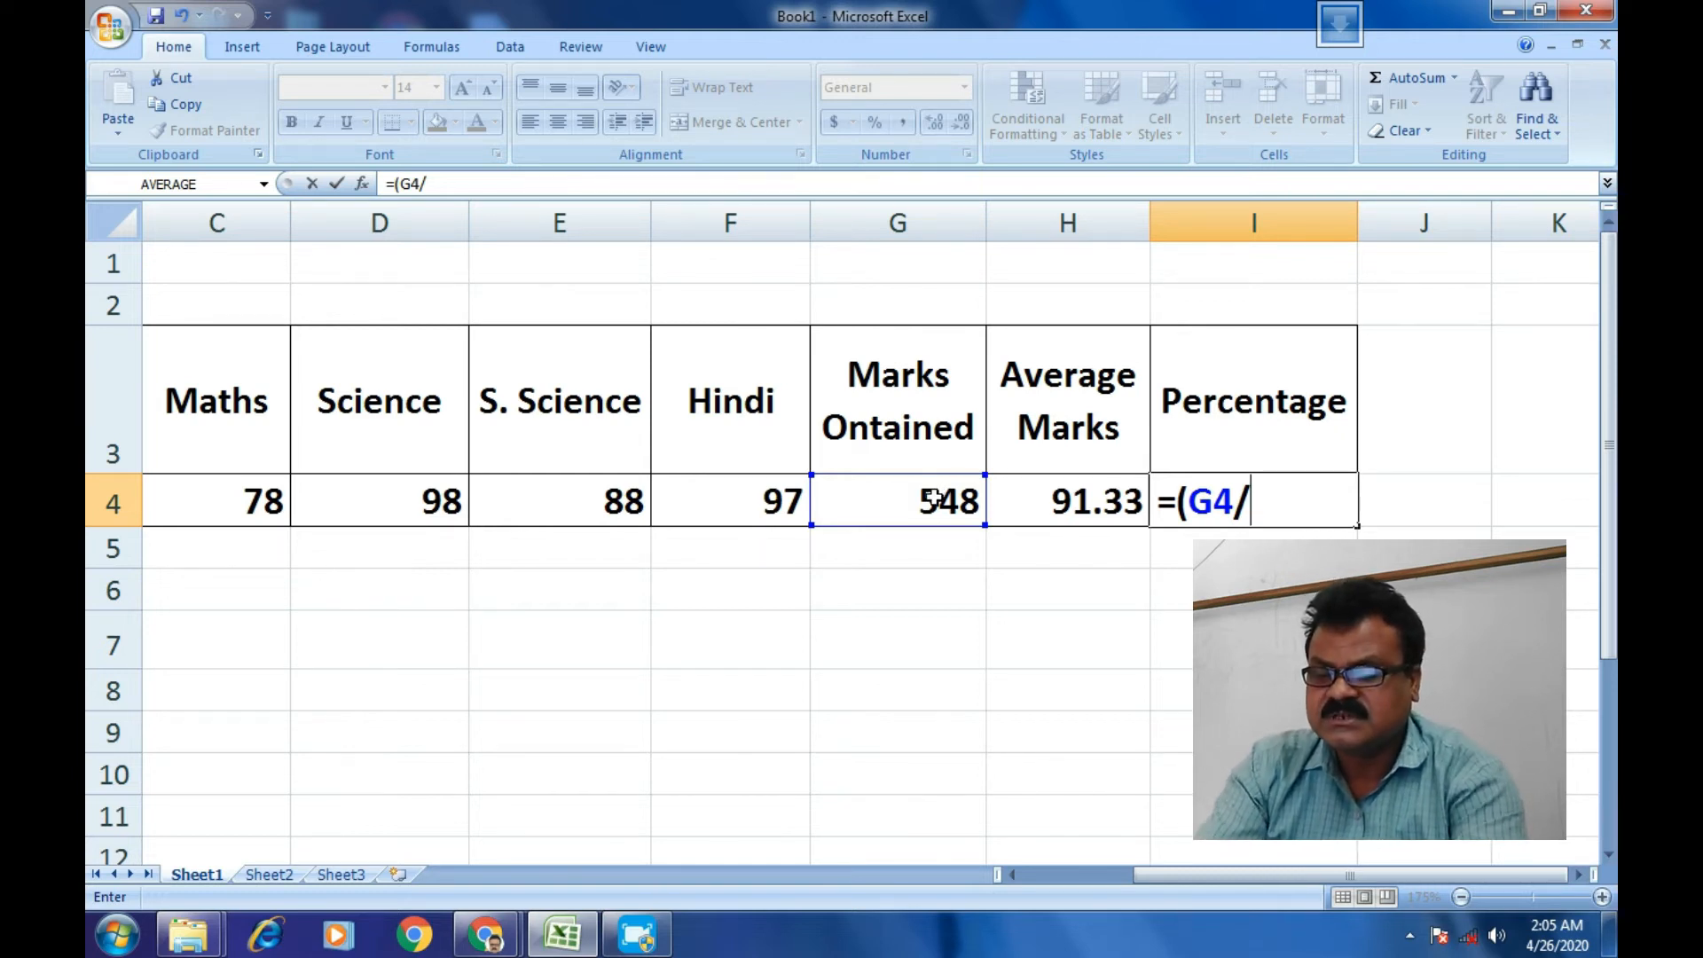
type("600")
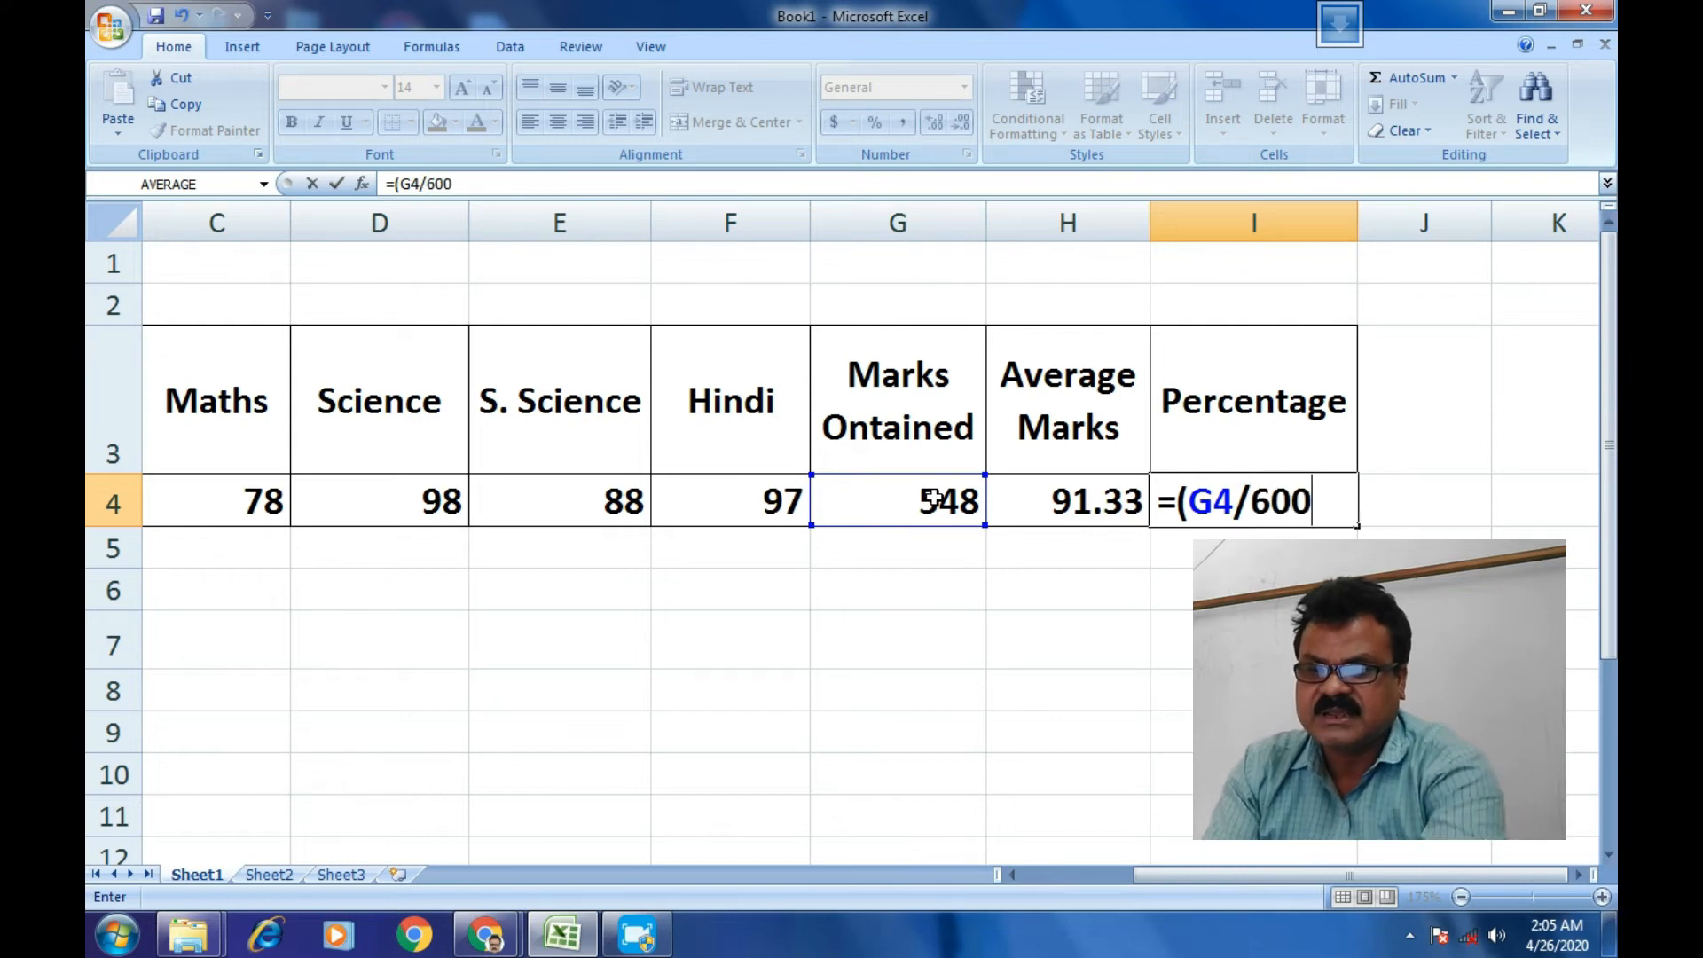
type(")")
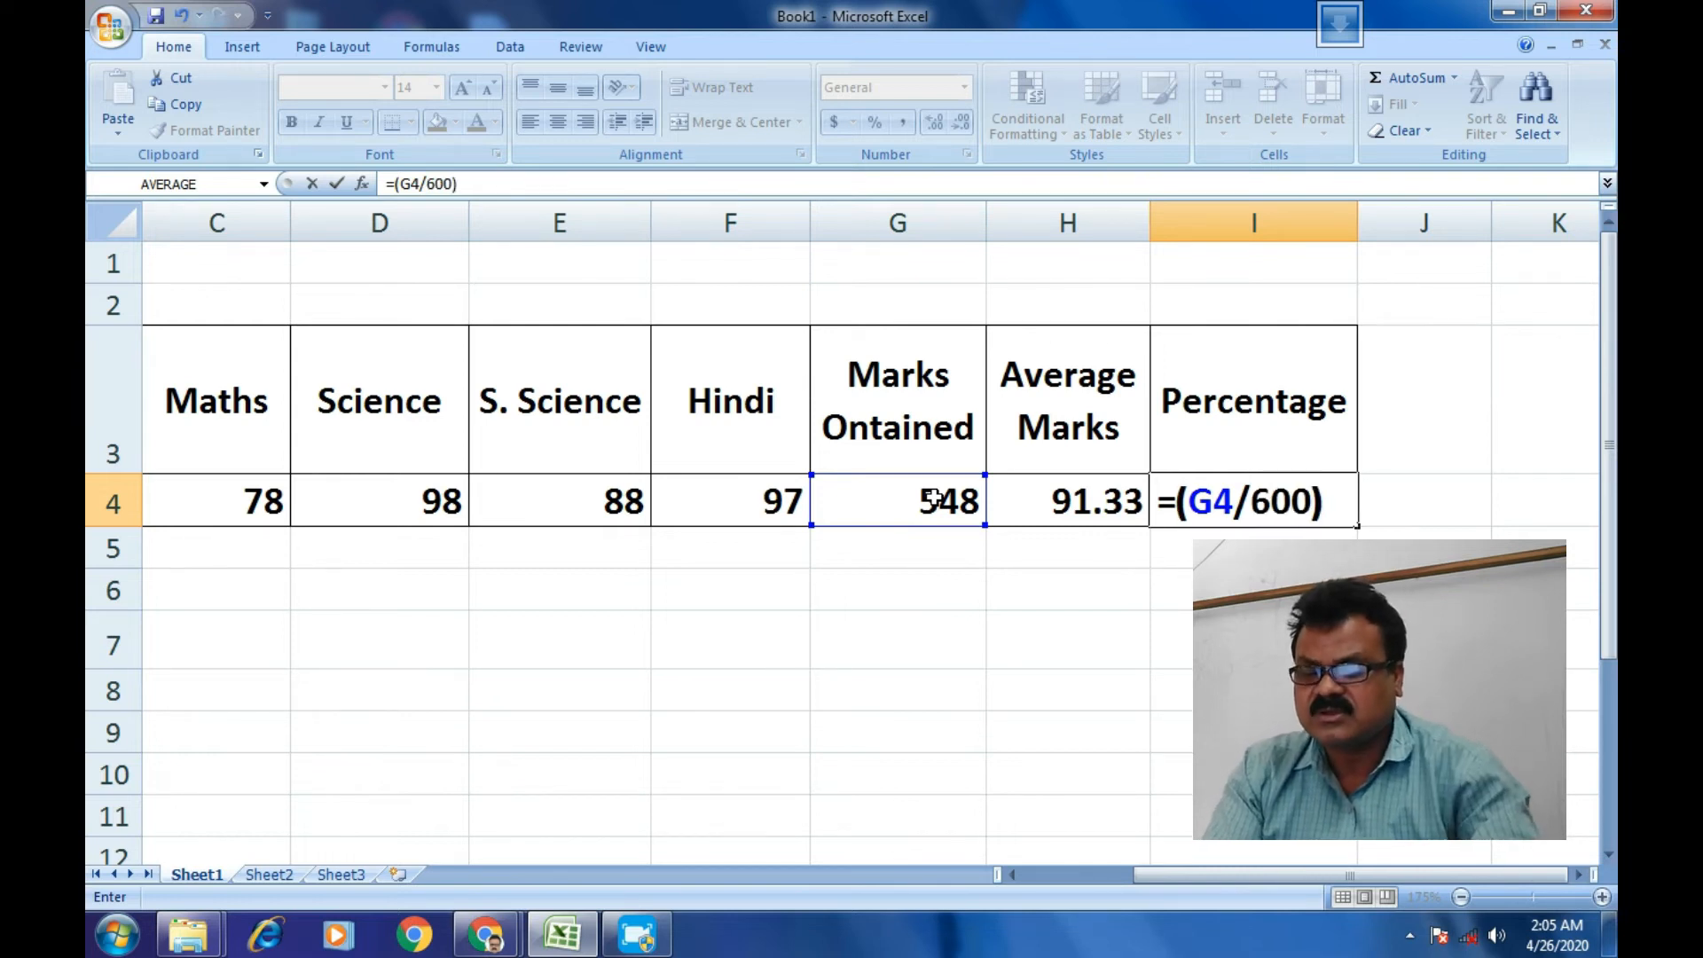
type("*")
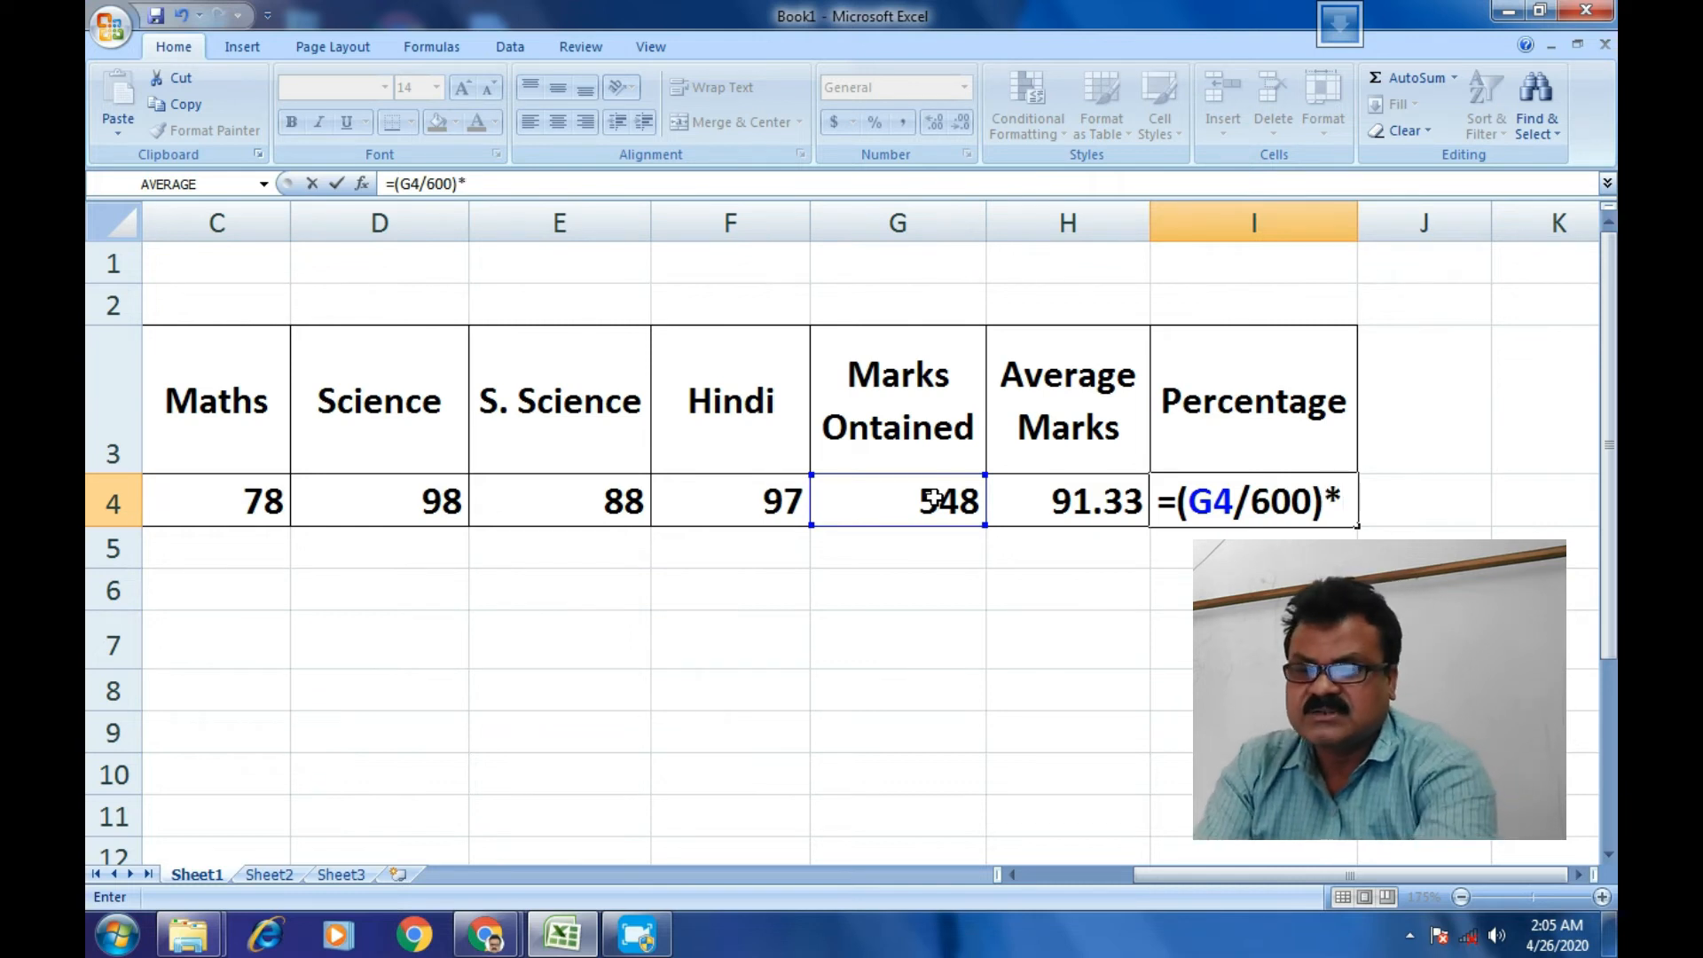
type("100")
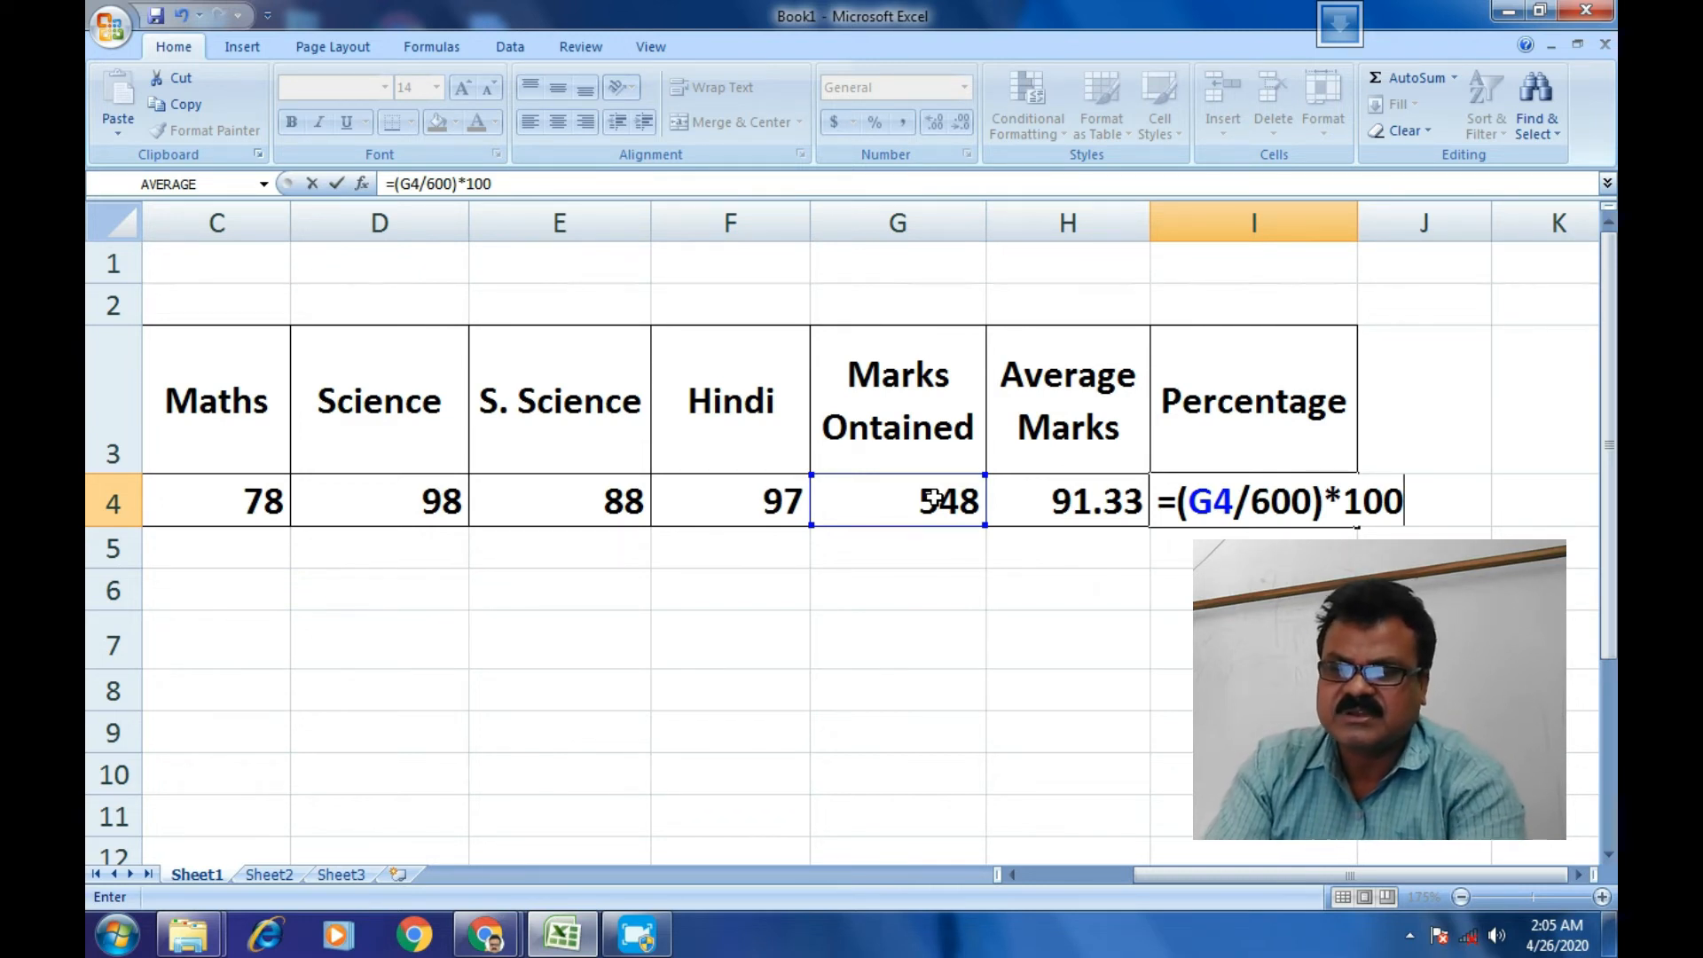
key("Return")
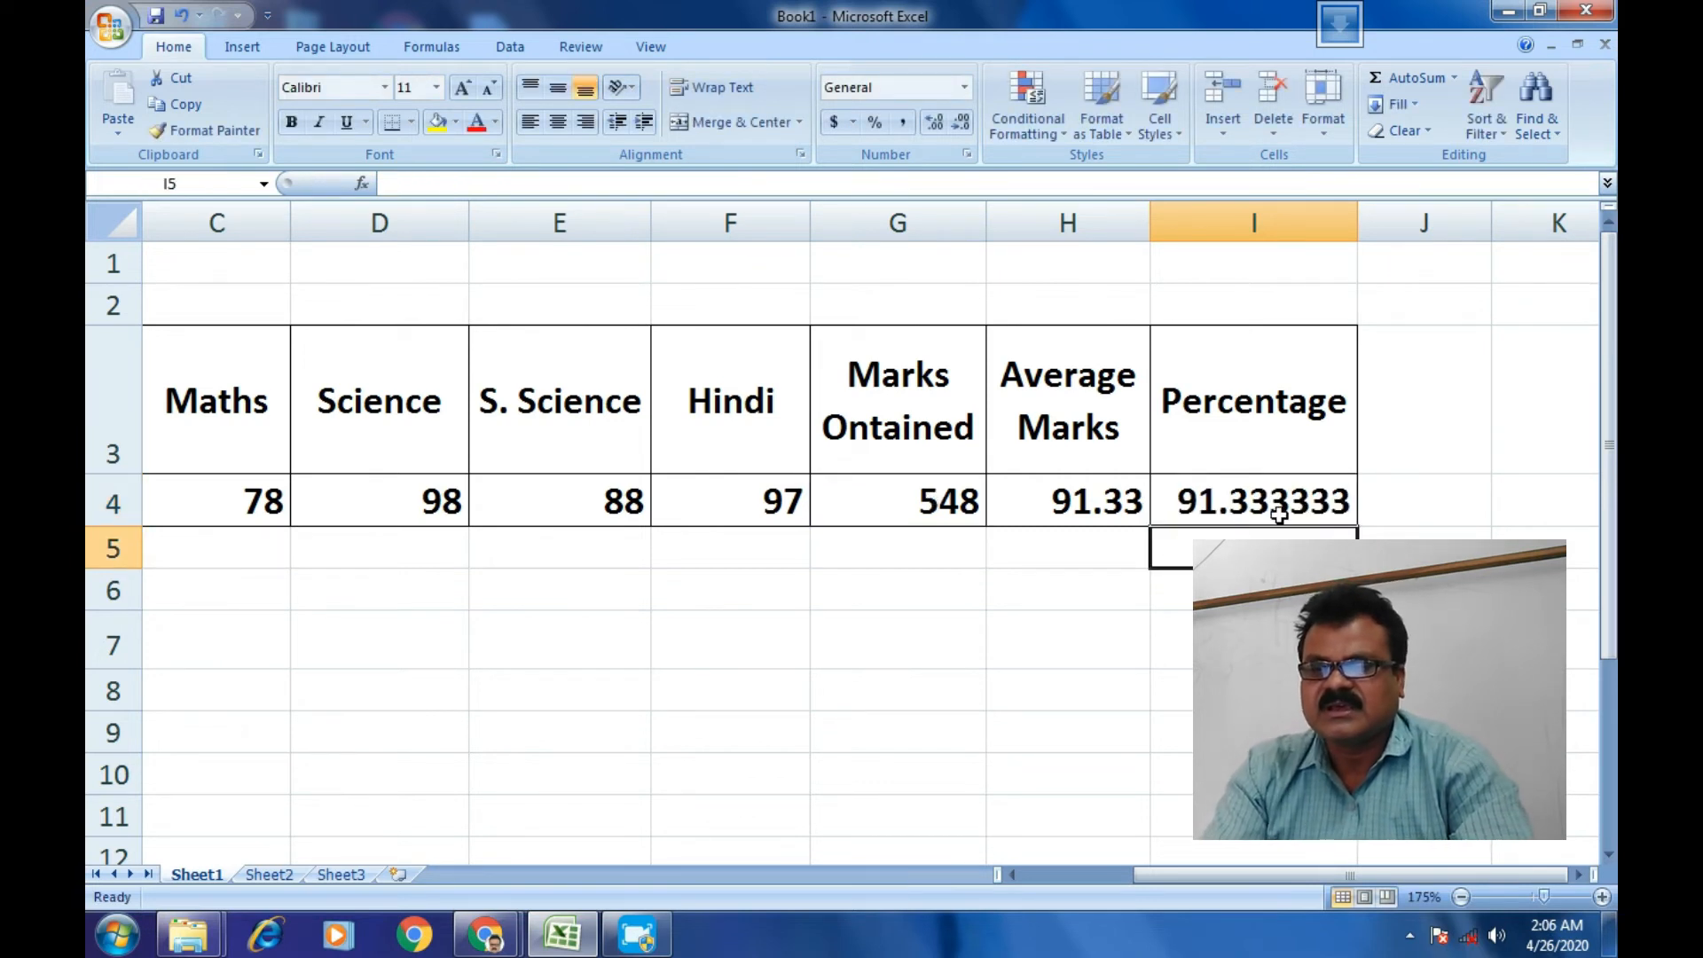
- Replace the marks in row 4 with 50 for English, 45 for Assamese and 47 for Maths
left_click(1278, 507)
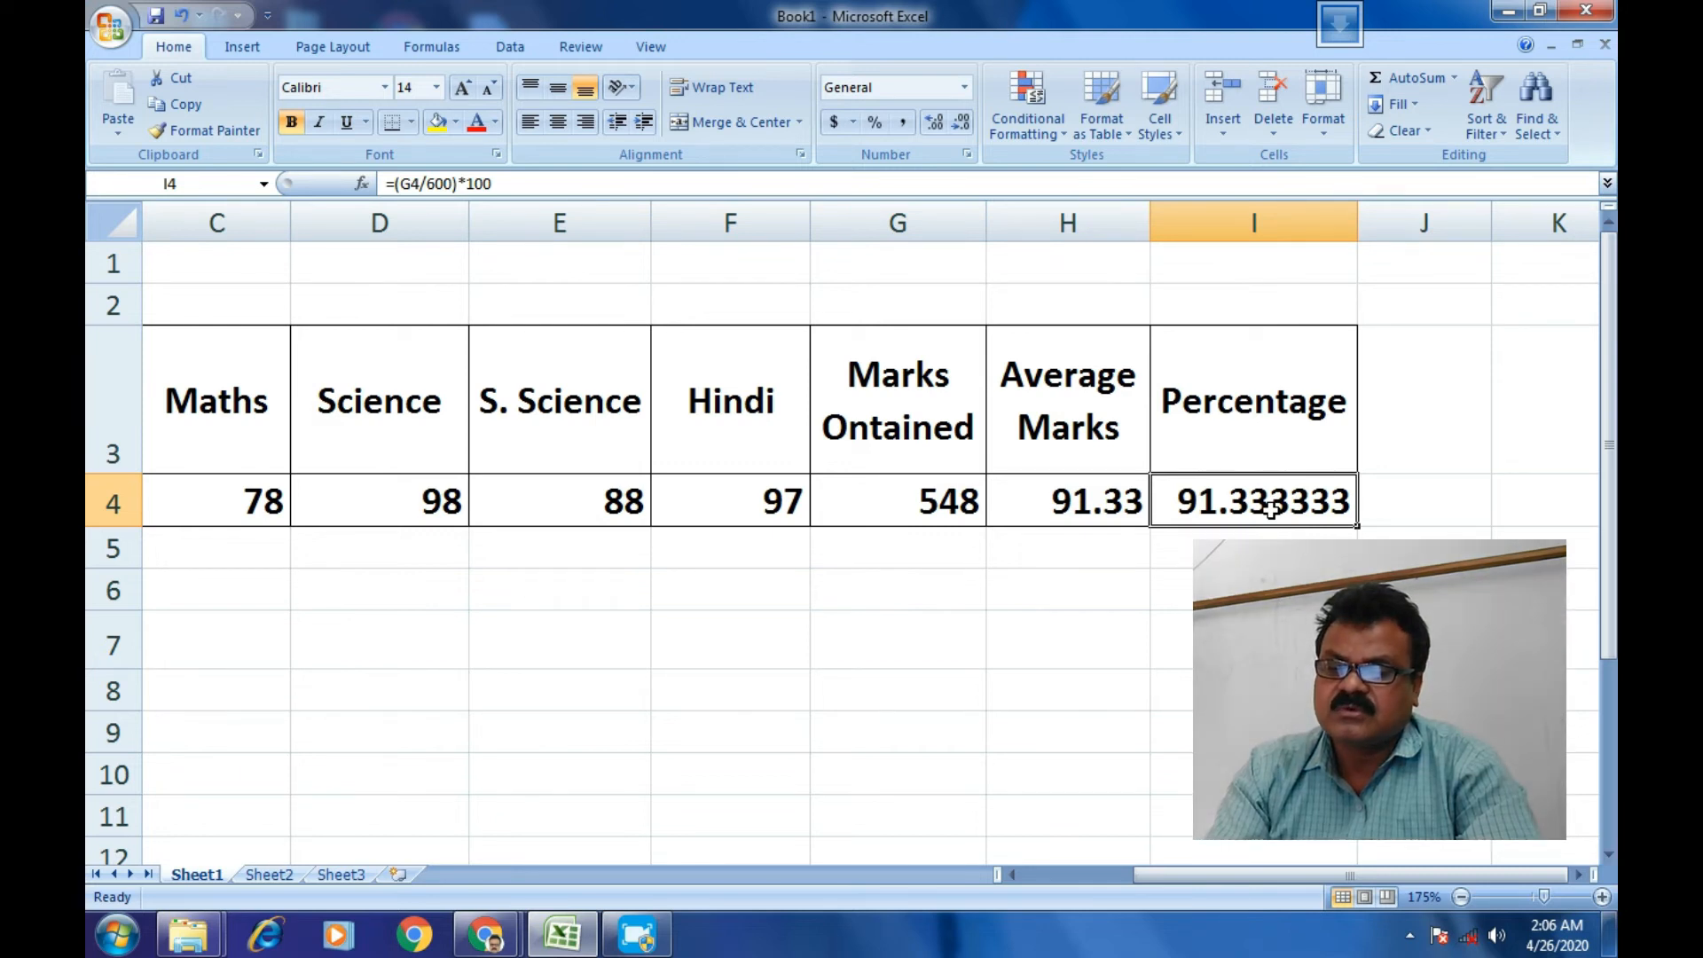
left_click_drag(1270, 870, 1066, 901)
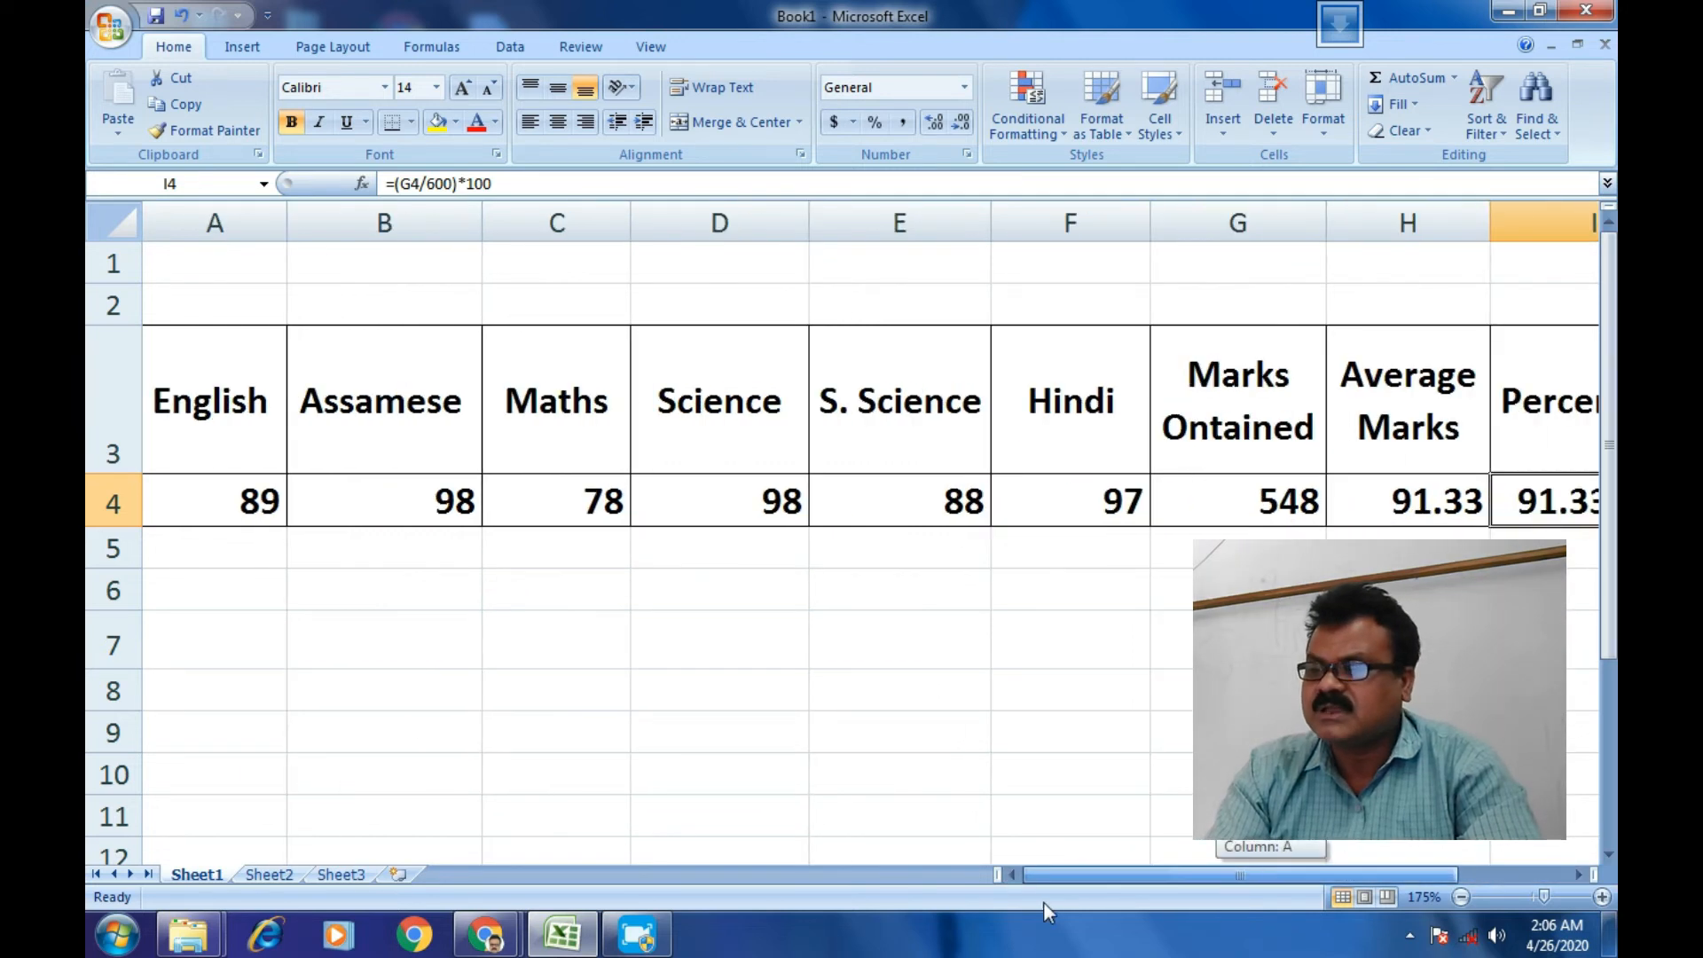
left_click(214, 494)
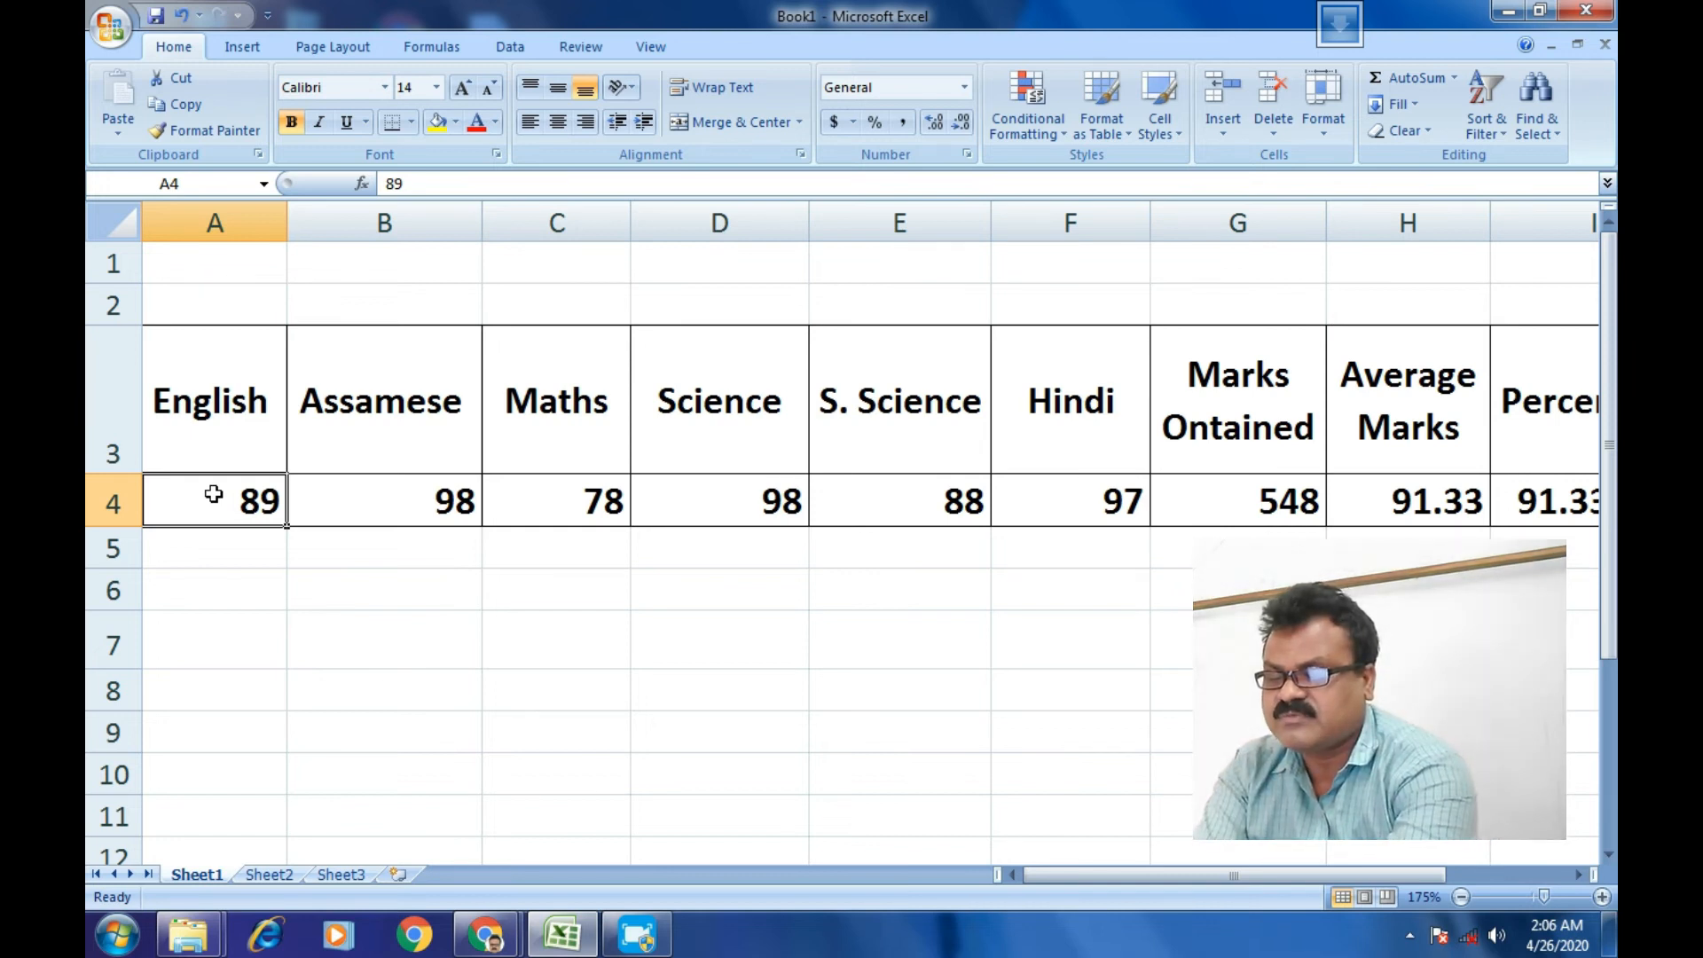
type("50")
key("Tab")
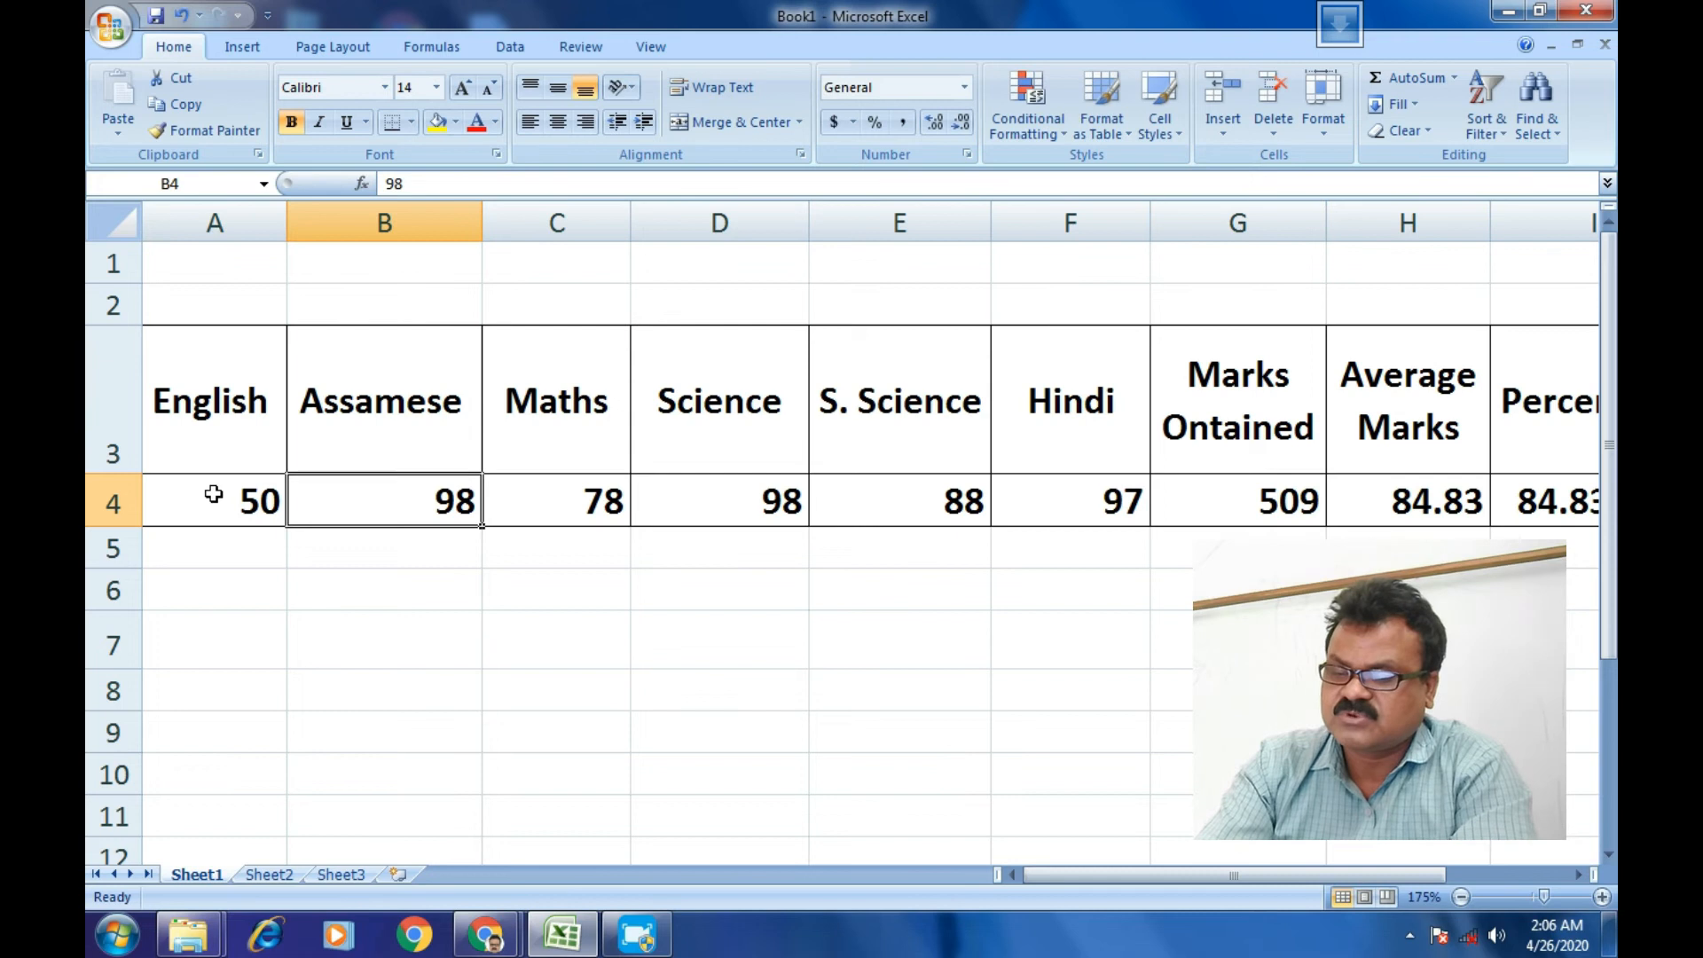
type("45")
key("Tab")
type("4")
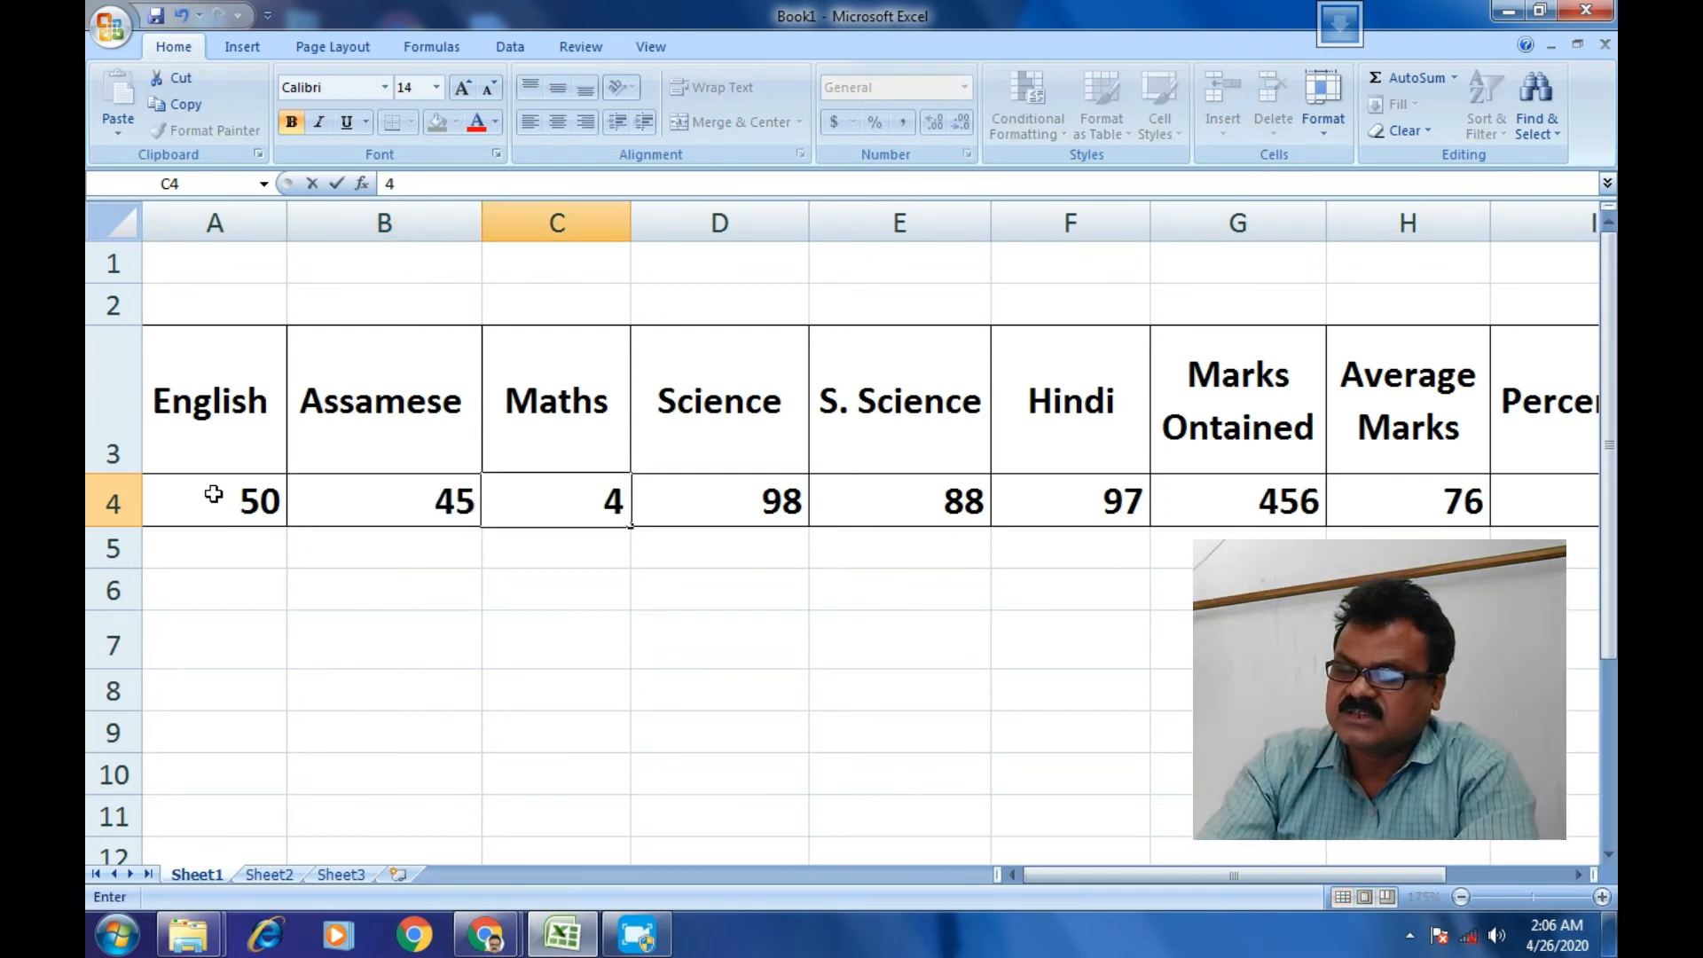
type("7")
key("Tab")
- Replace the marks in row 4 with 44 for Science, 48 for S. Science and 49 for Hindi
type("44")
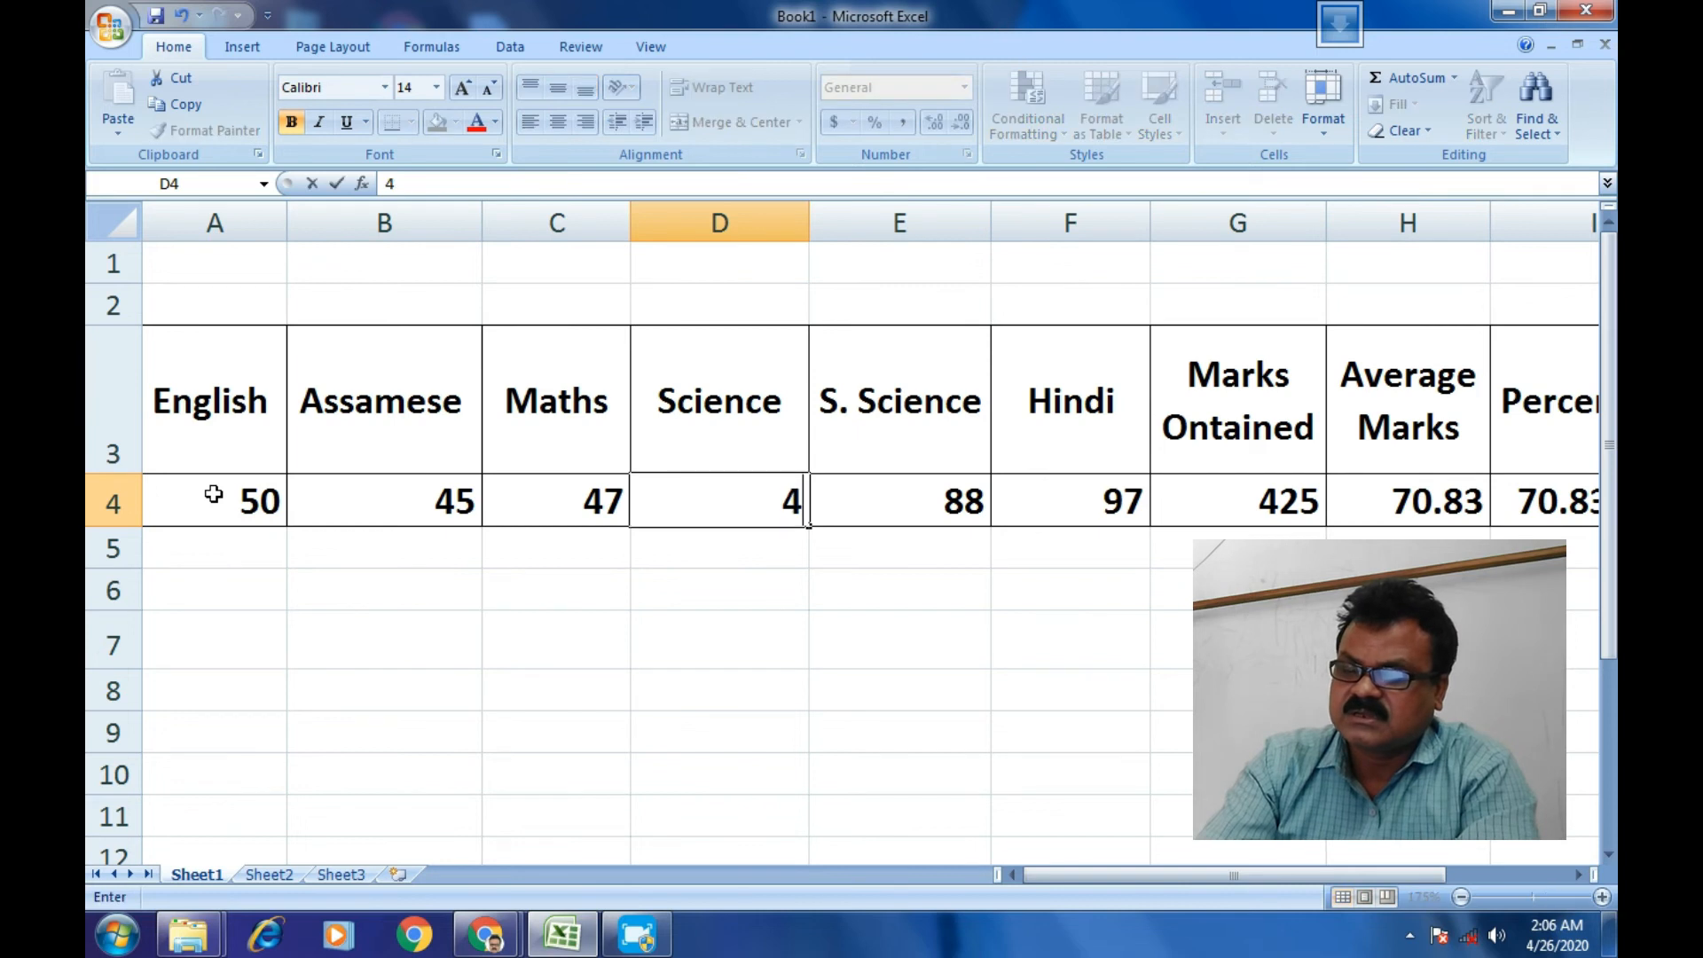
key("Tab")
type("48")
key("Tab")
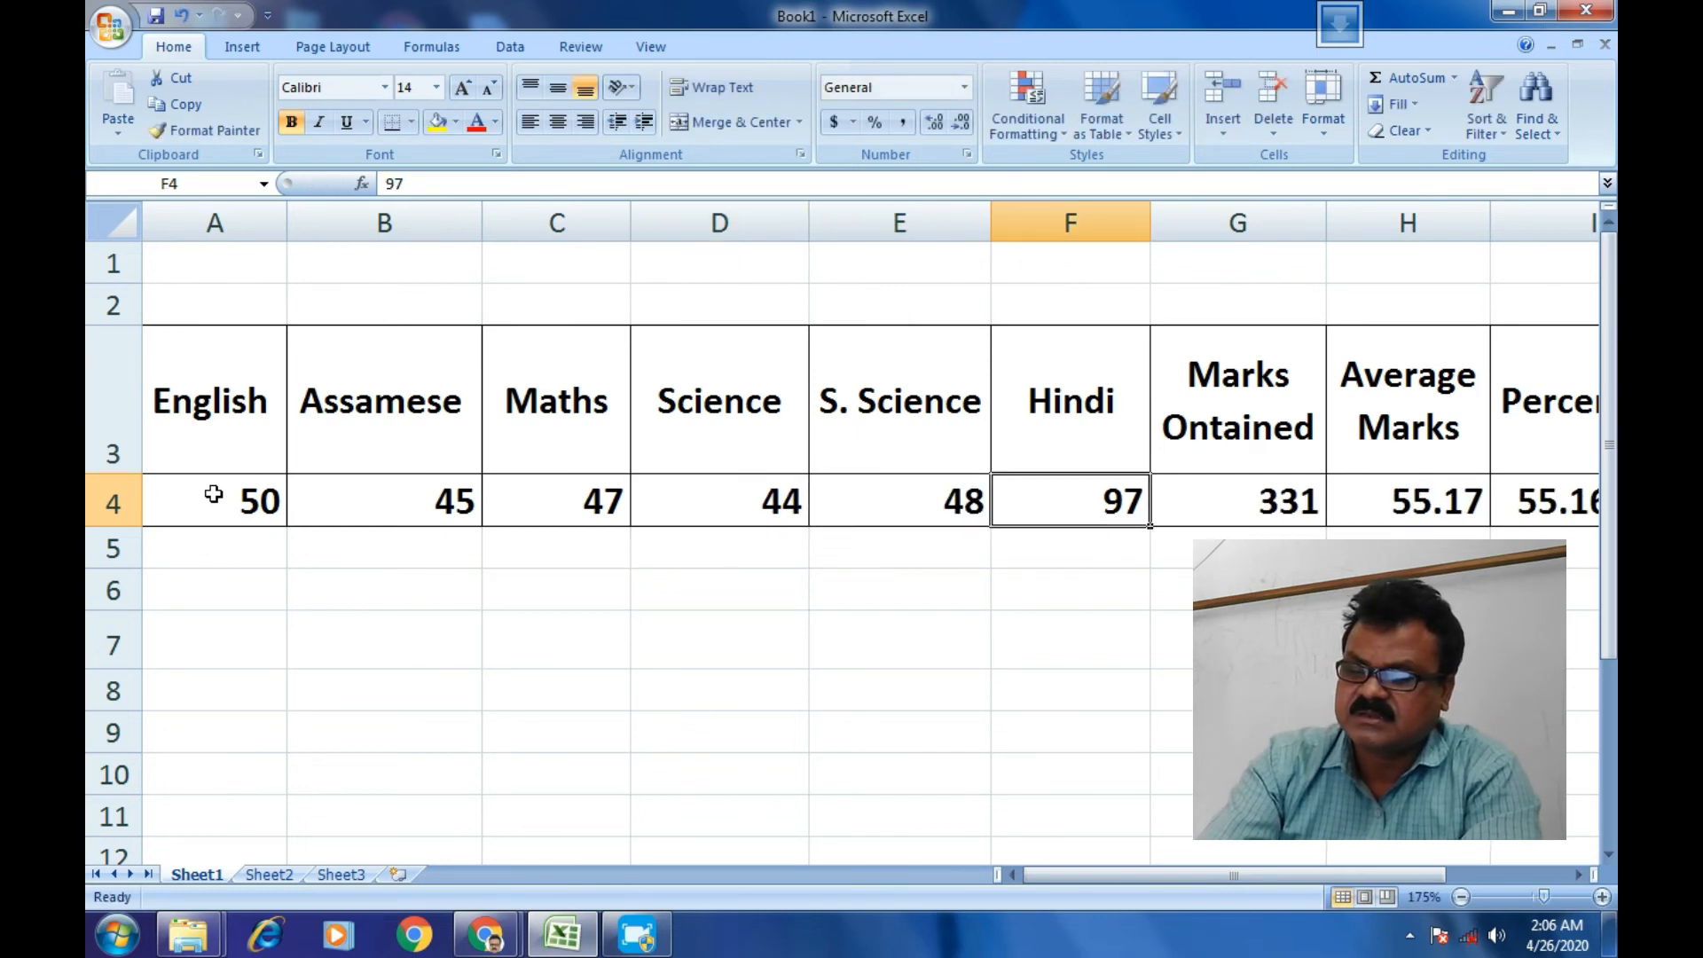
type("49")
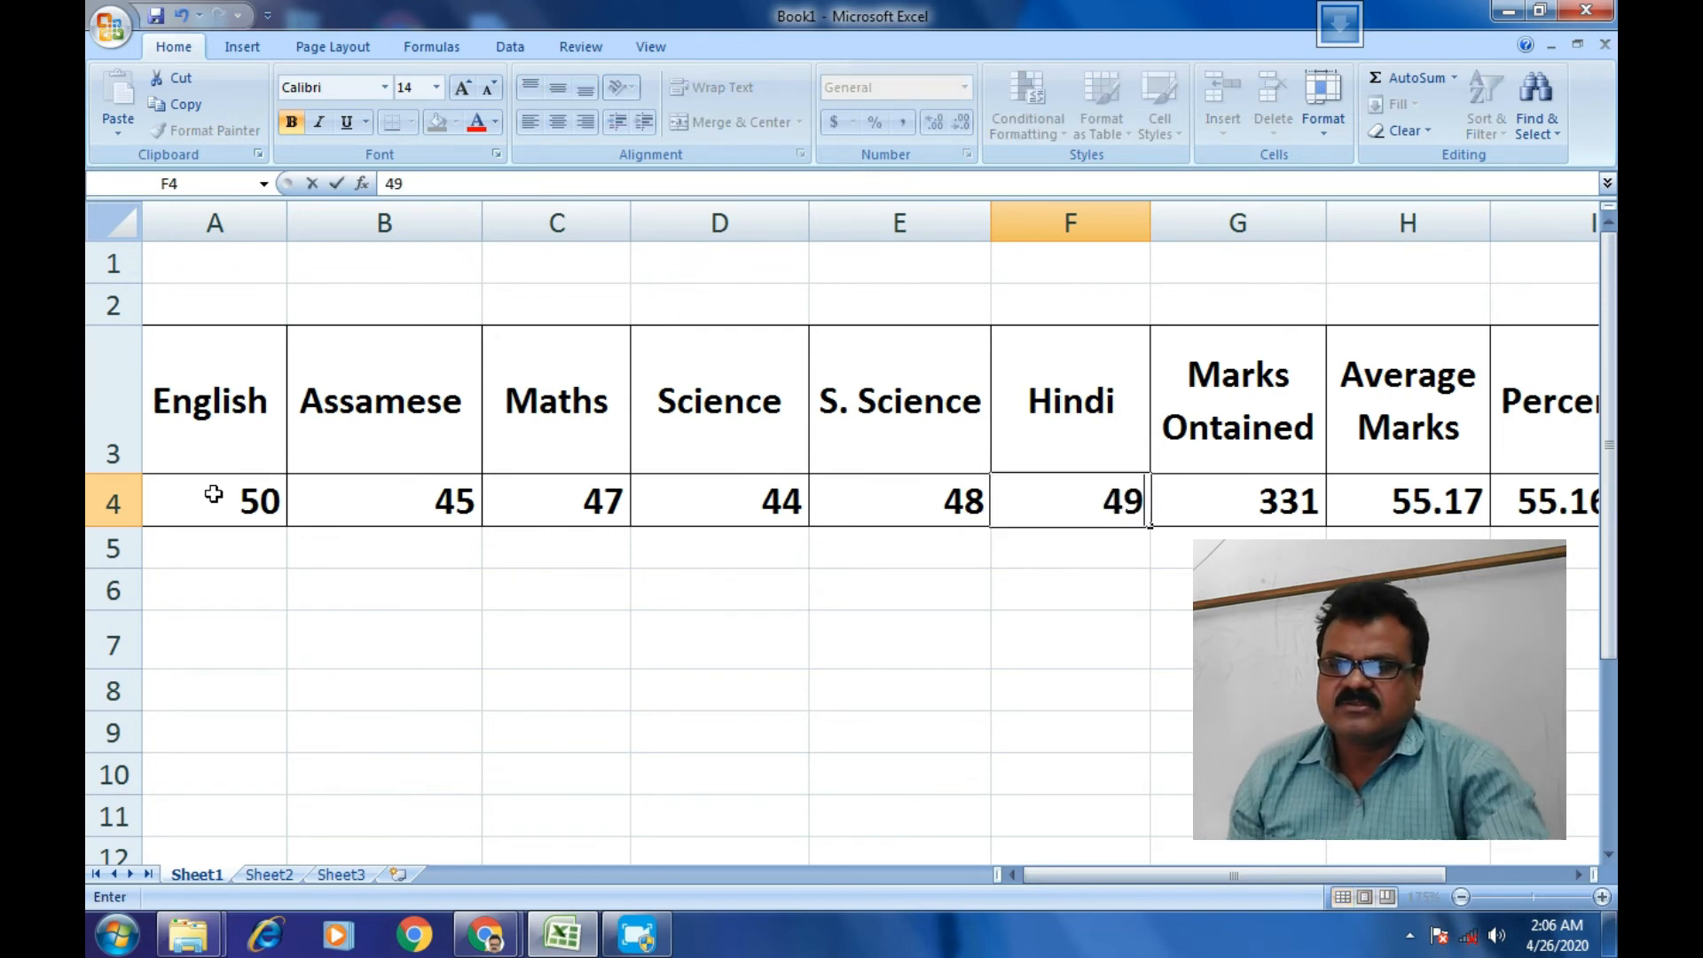
key("Tab")
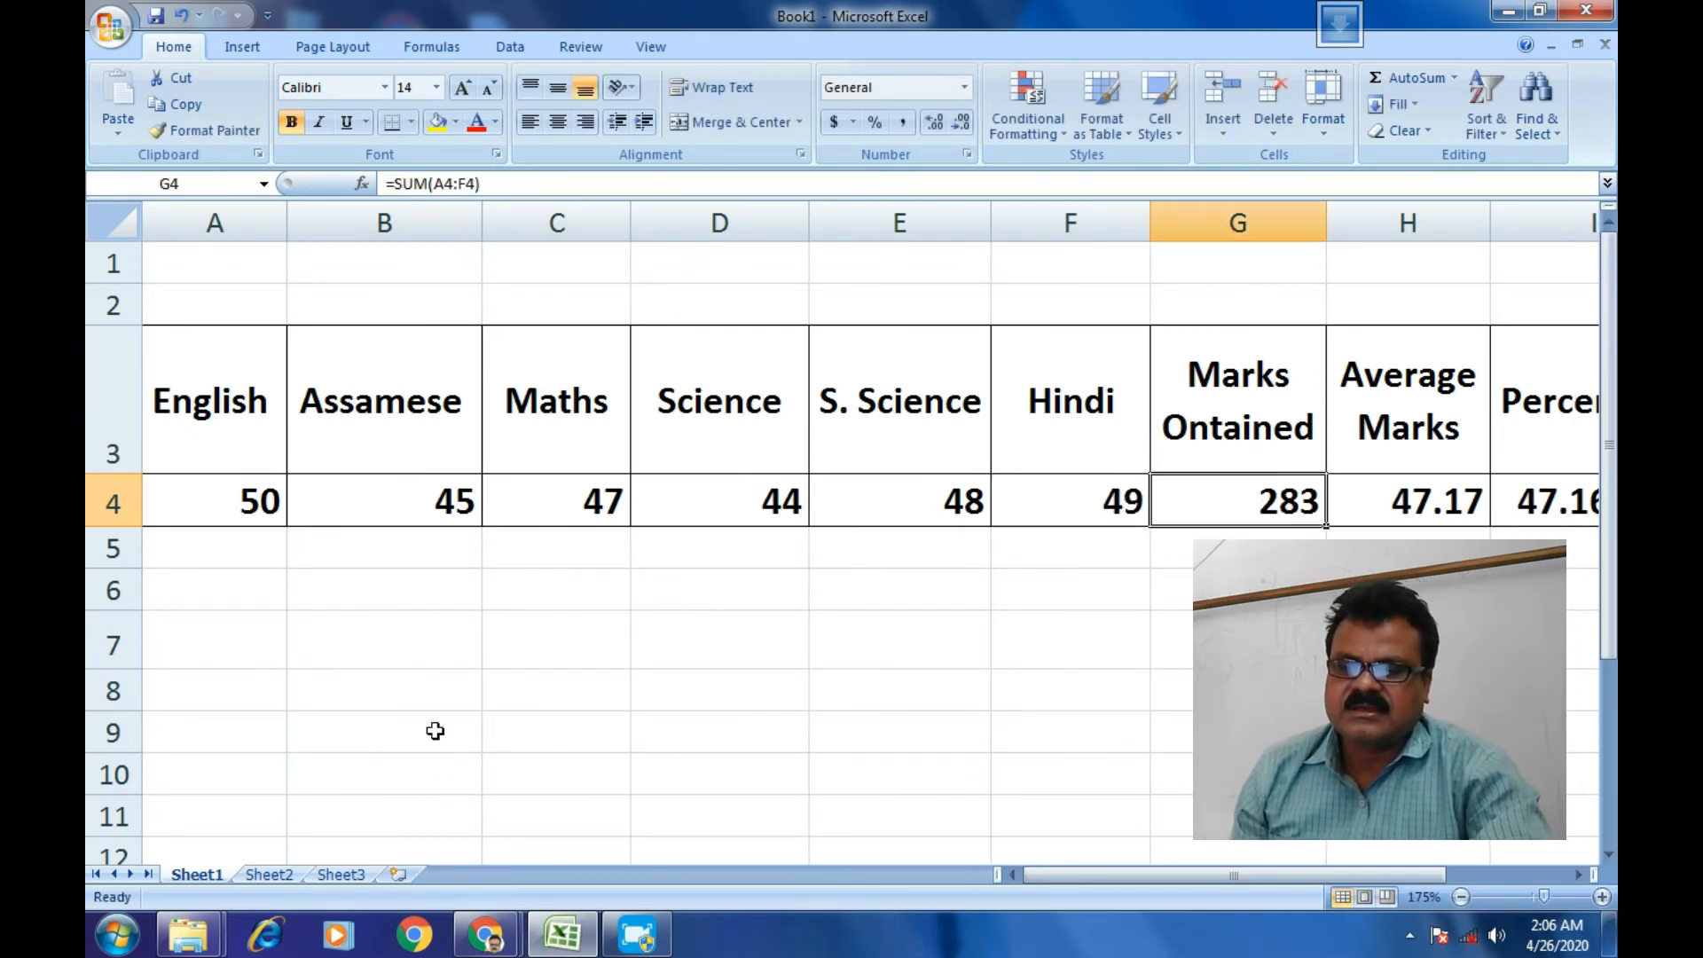
- Change the total marks divisor in the percentage cell I4 to 300, making the formula =(G4/300)*100
left_click_drag(1199, 876, 1348, 891)
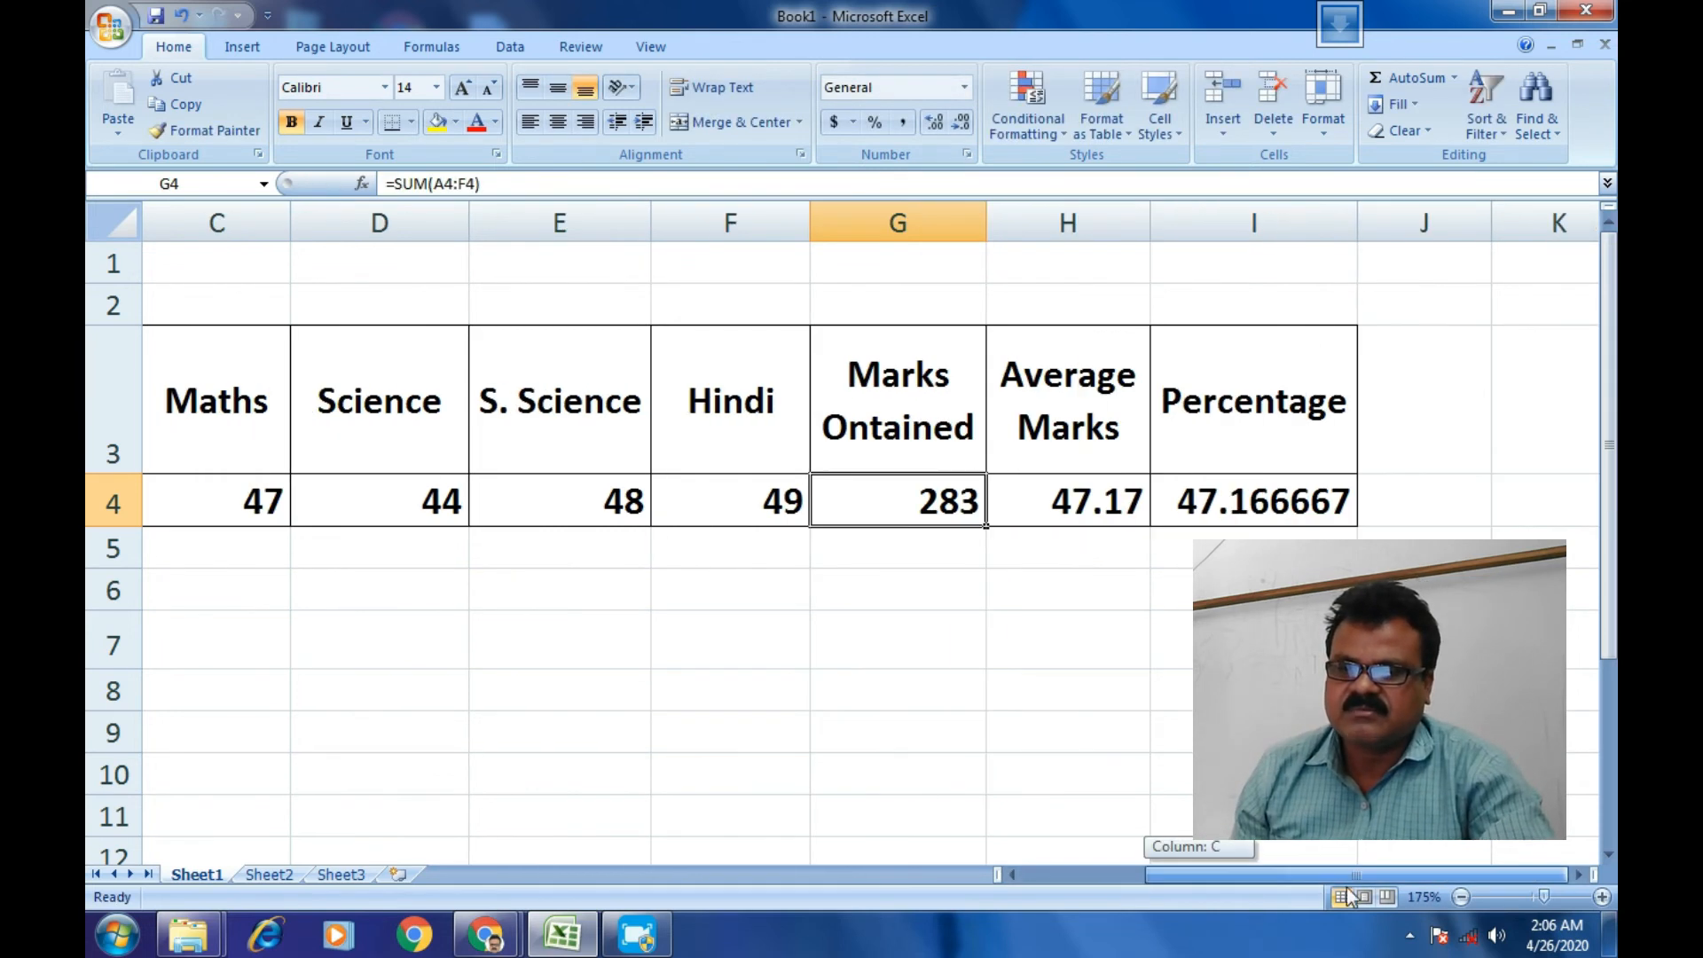
left_click(1302, 502)
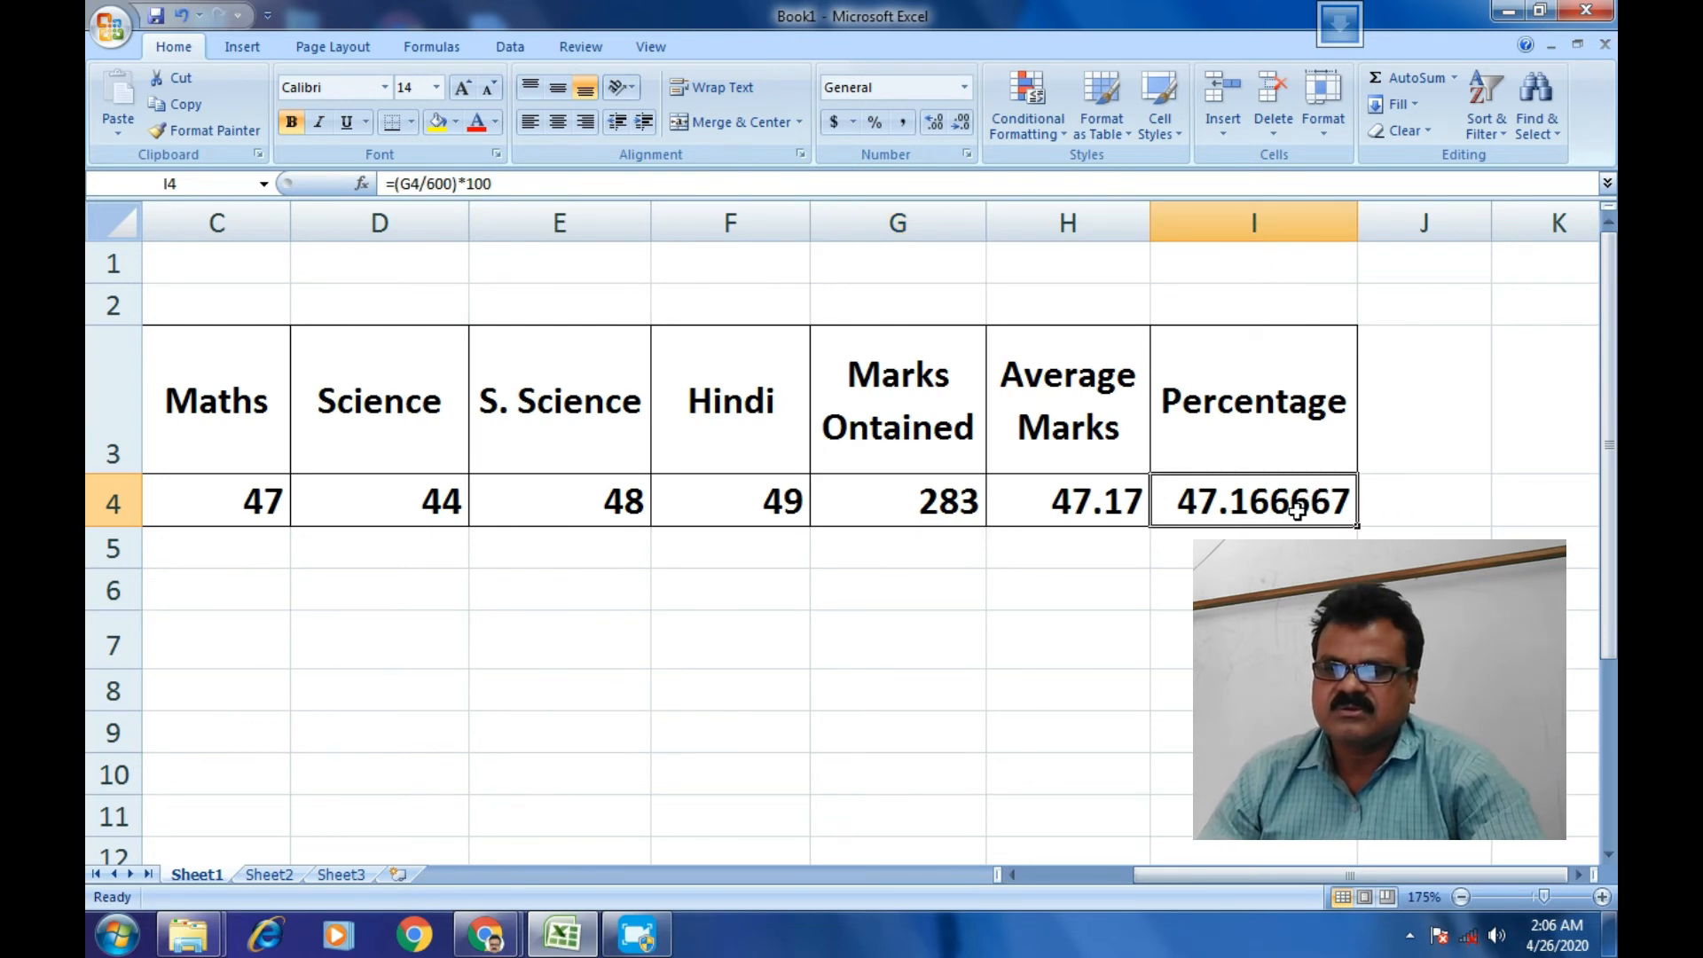
double_click(1299, 505)
left_click(1271, 521)
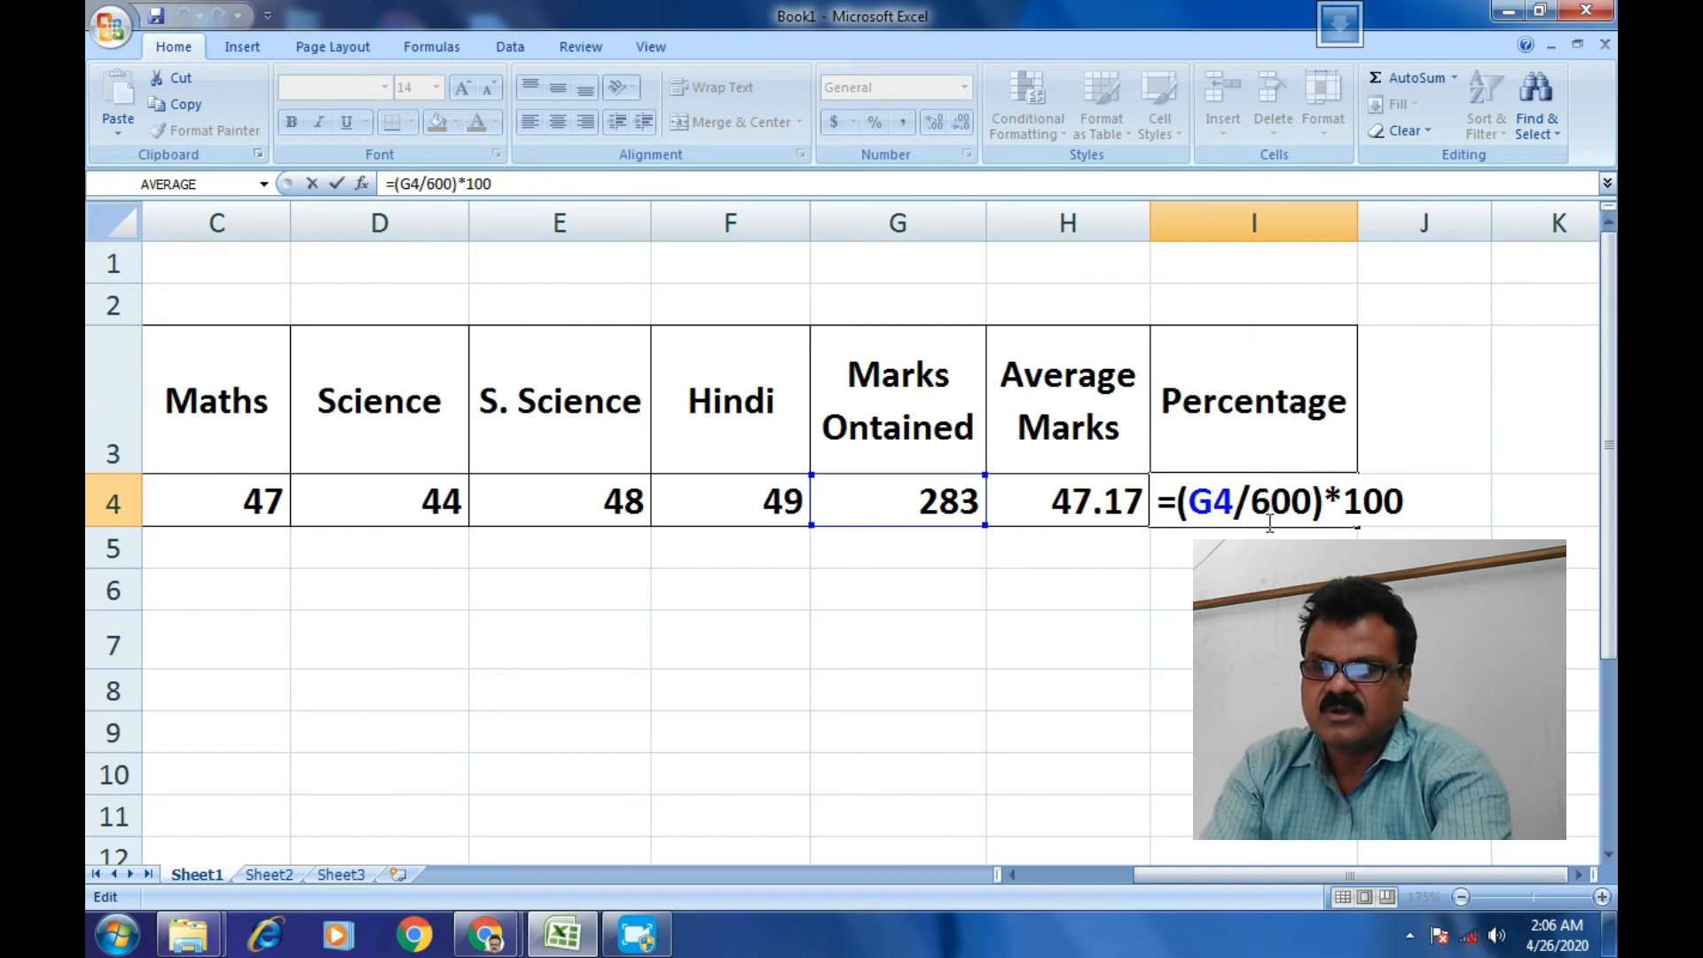
key("BackSpace")
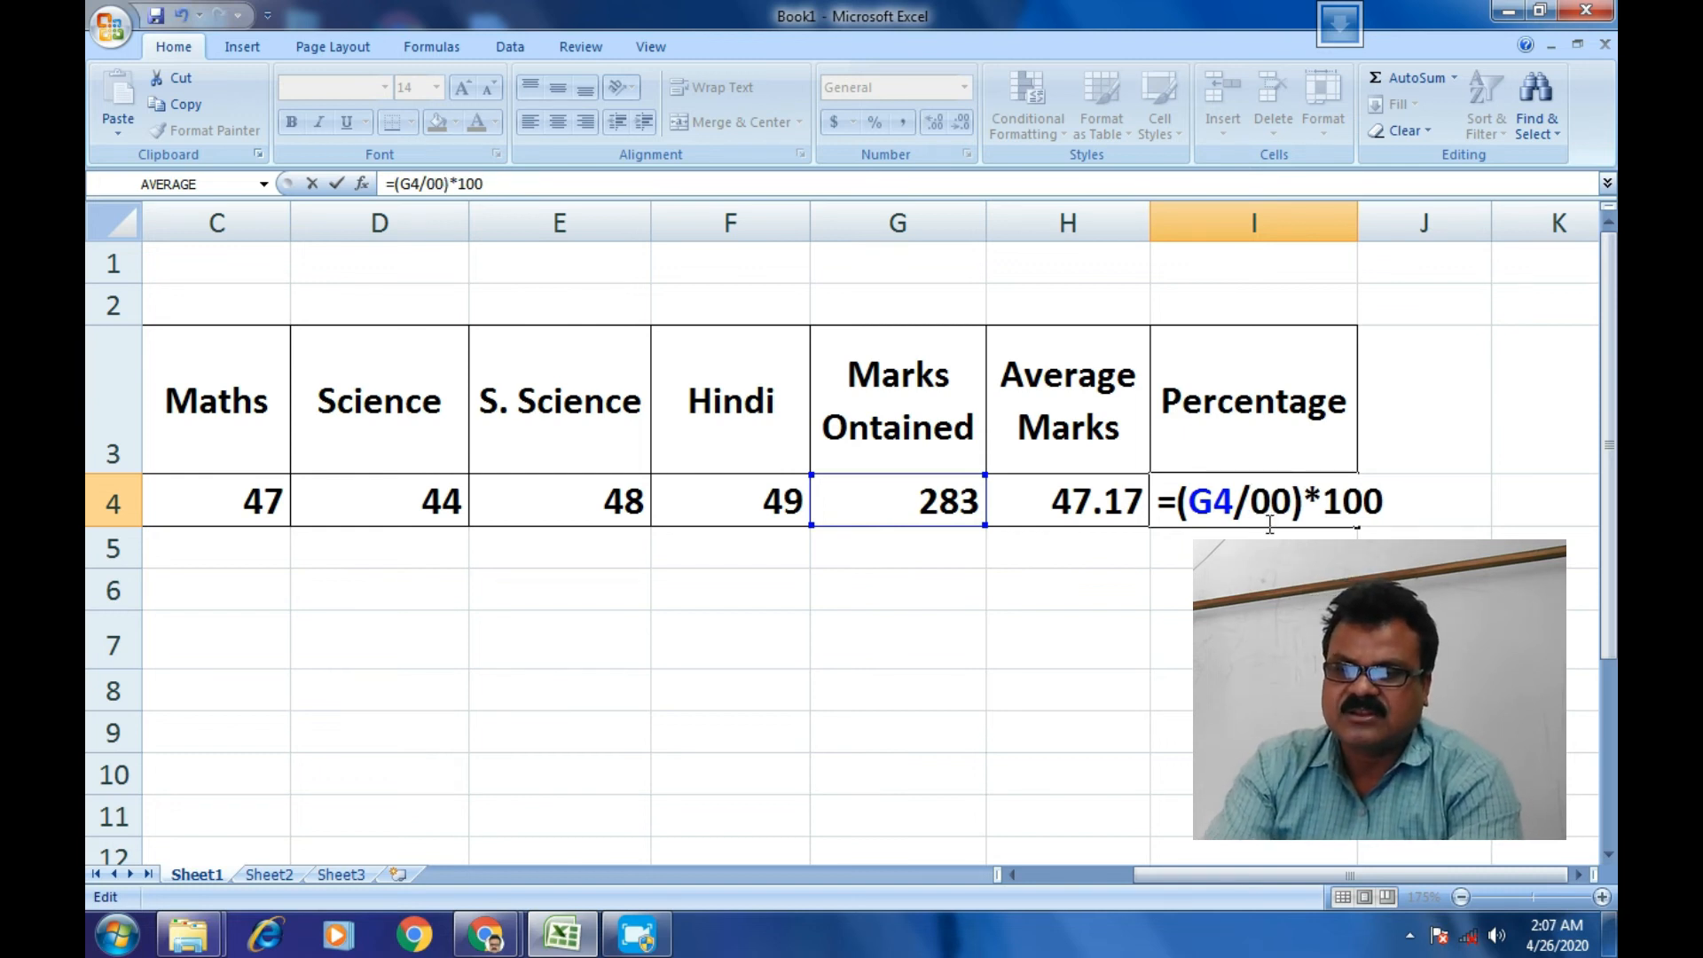
type("3")
key("Return")
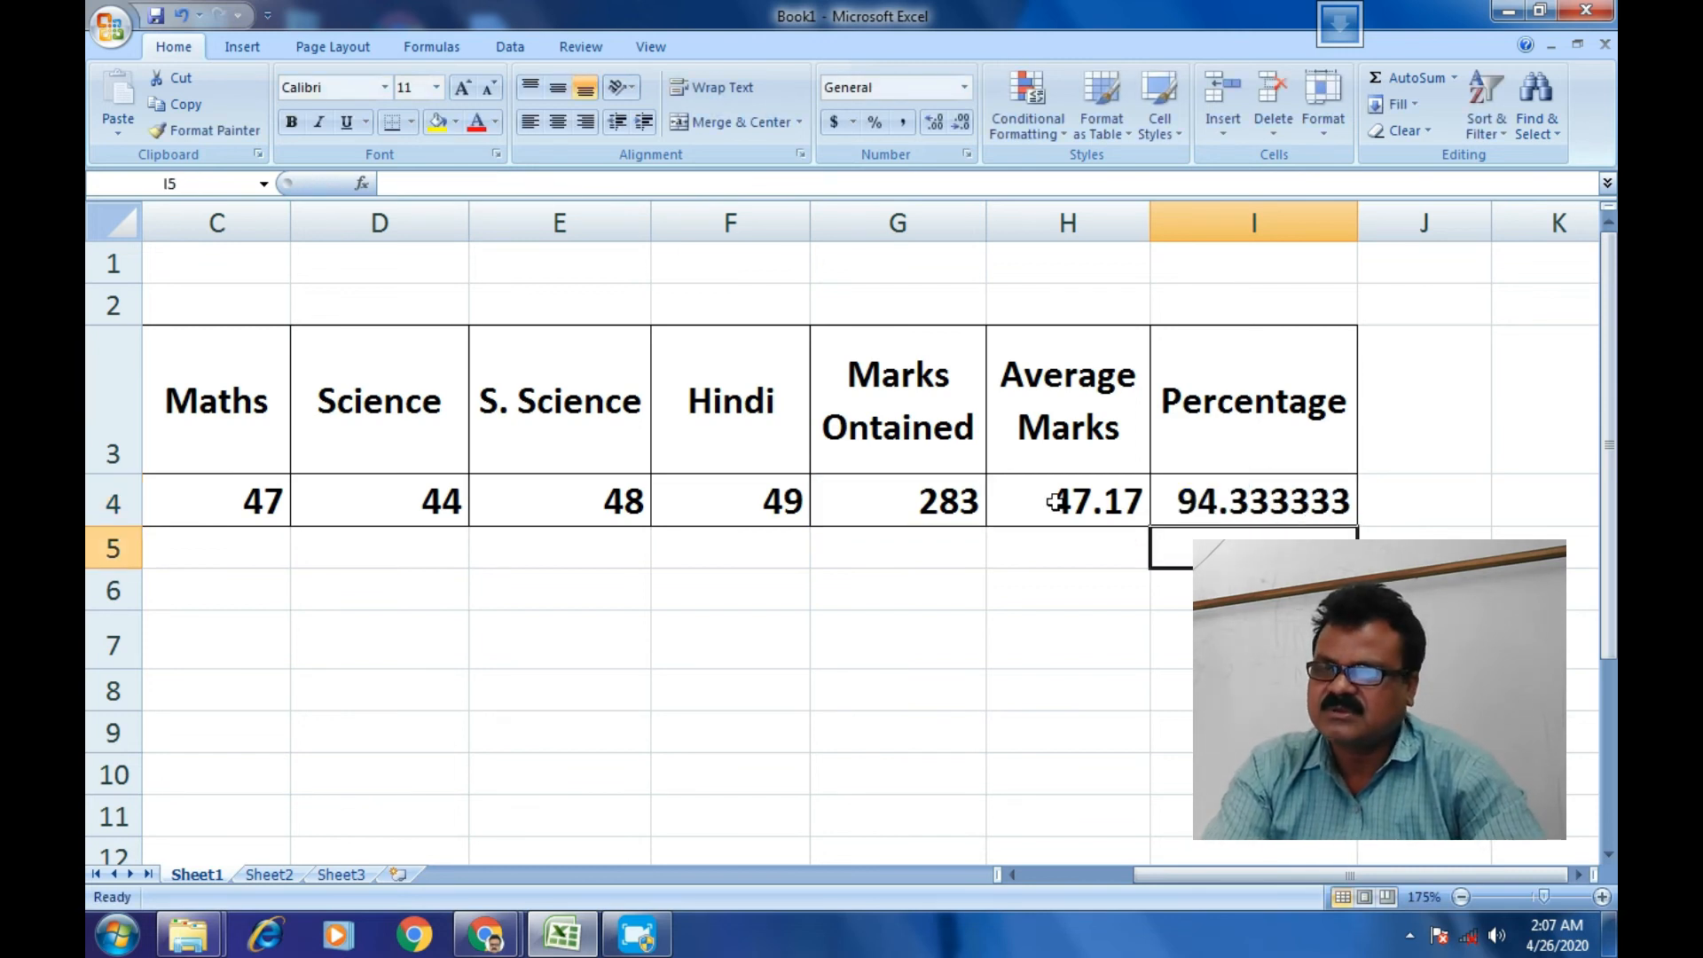
- Round the percentage in cell I4 to two decimal places with the formula =ROUND((G4/300)*100,2)
left_click(1054, 501)
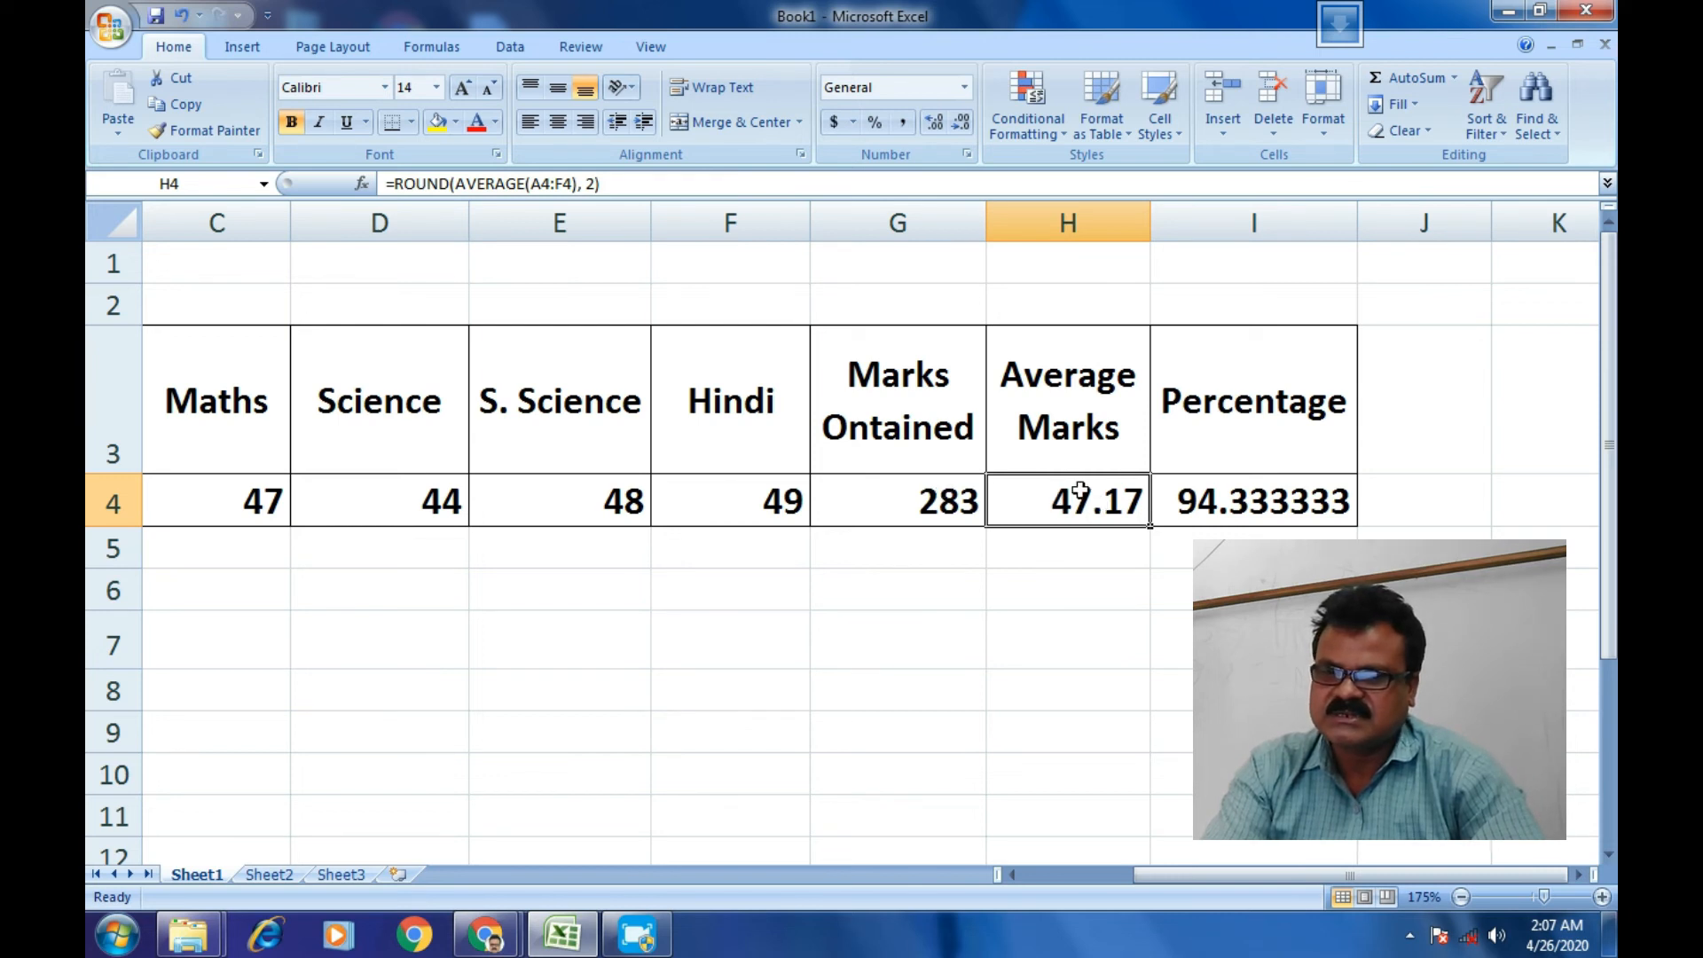
left_click(1235, 501)
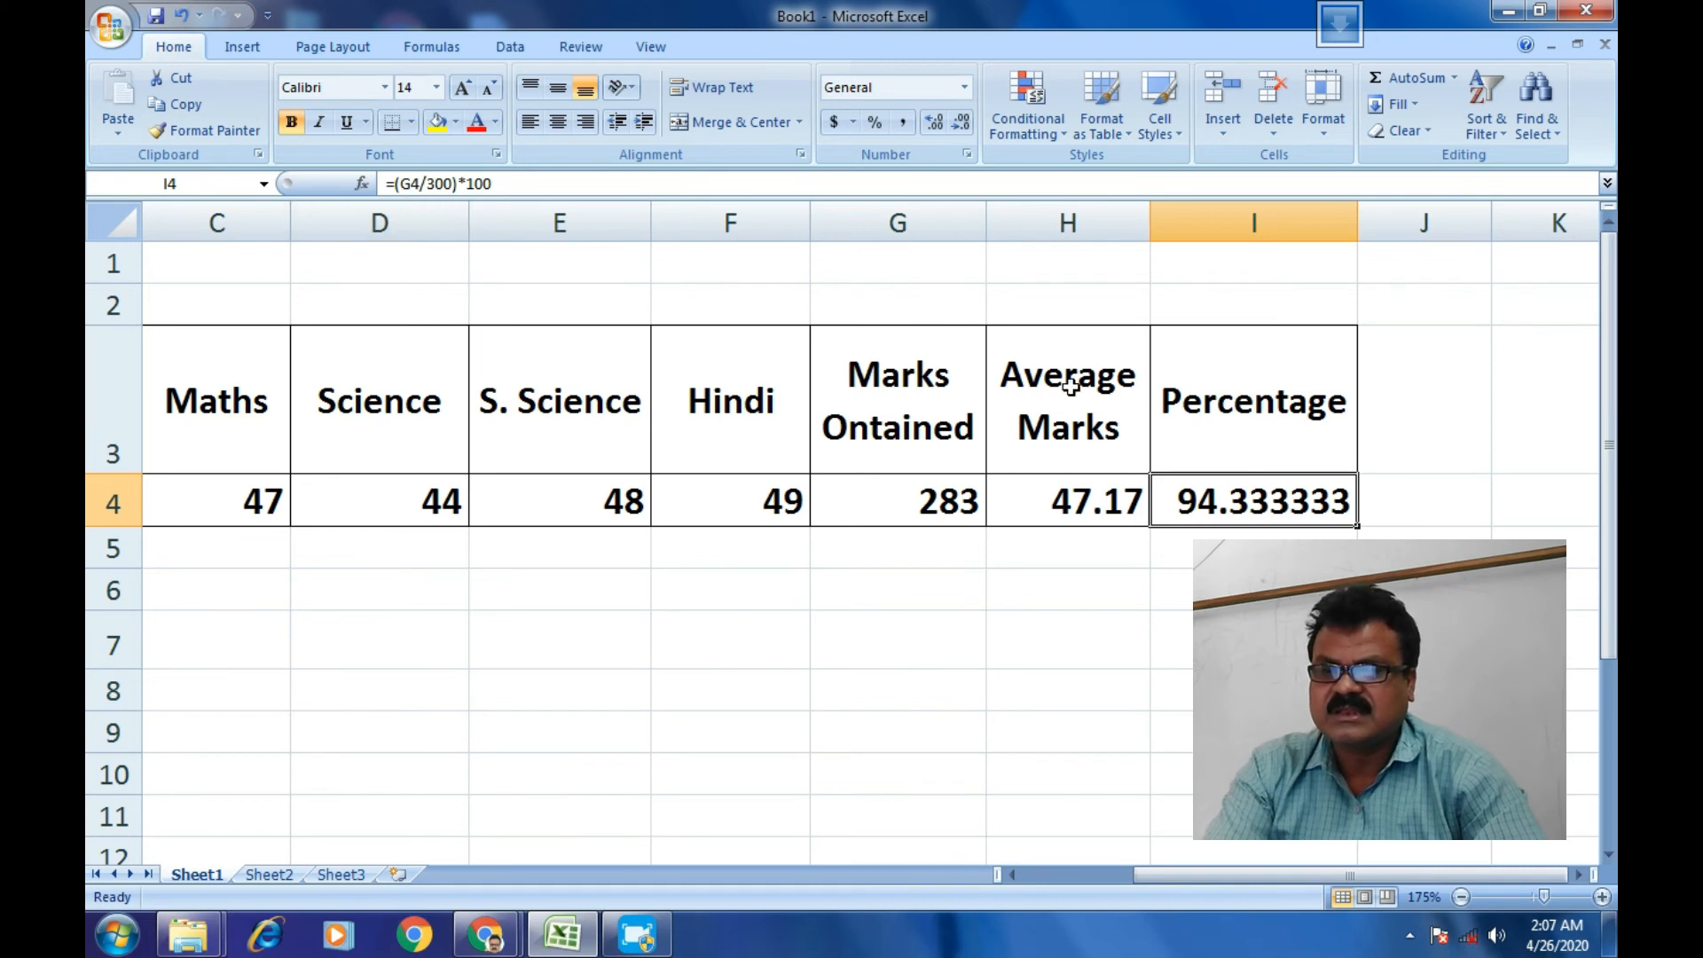
double_click(1169, 501)
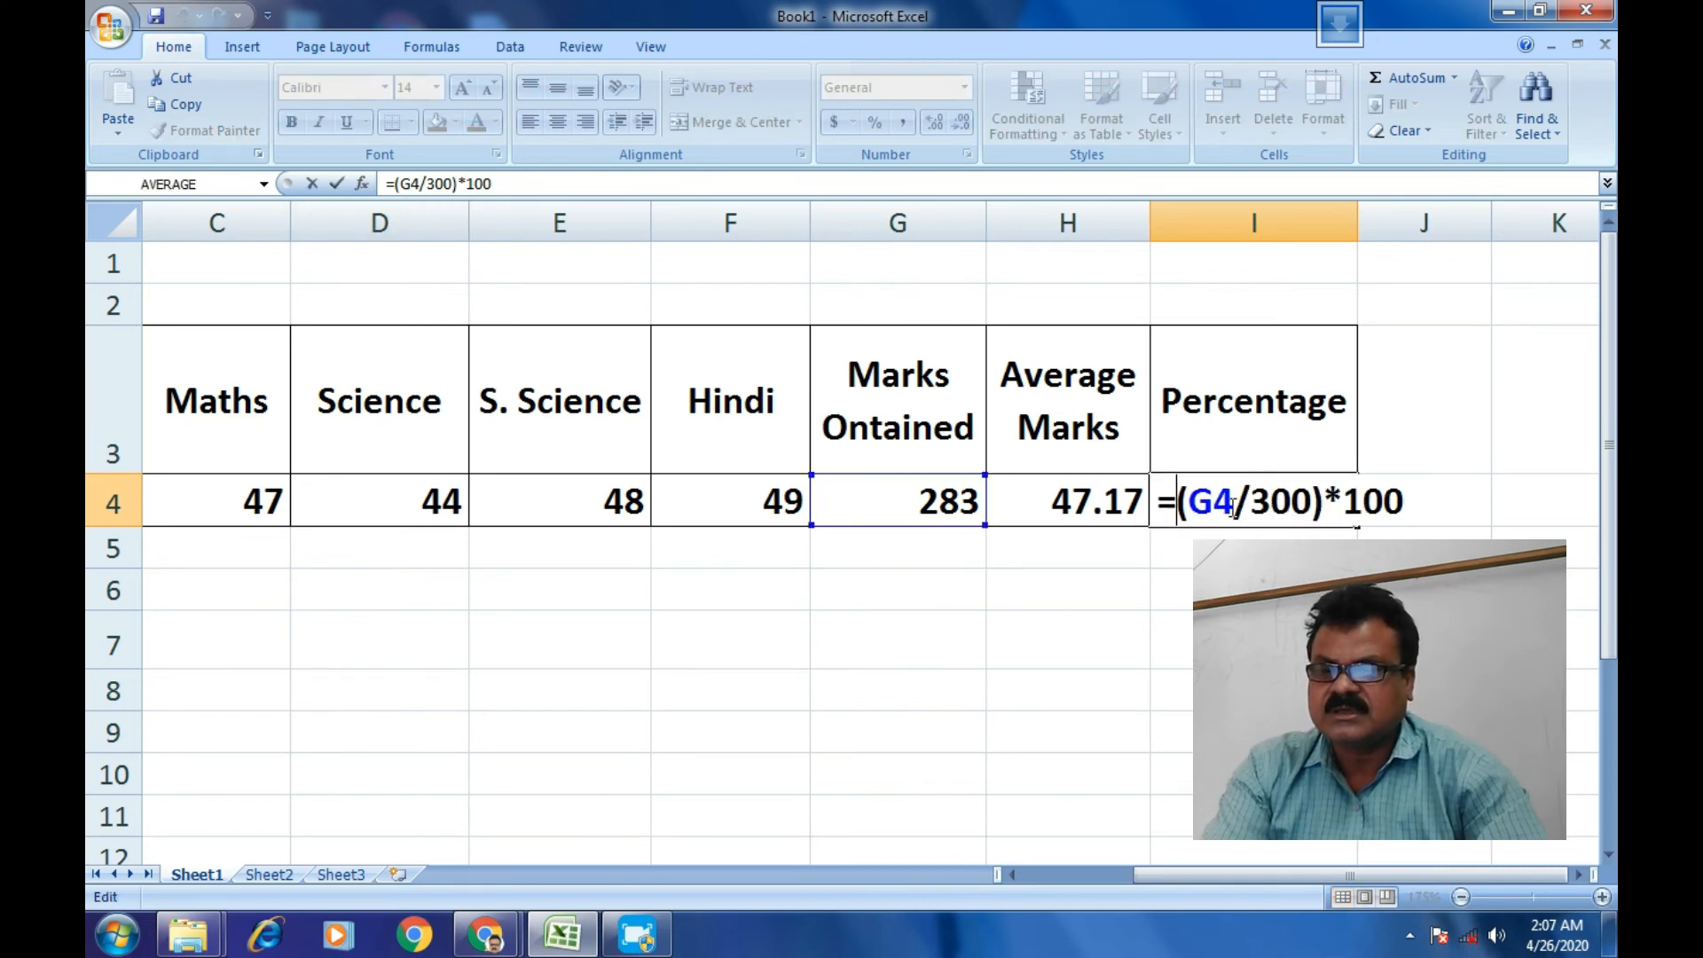
type("round")
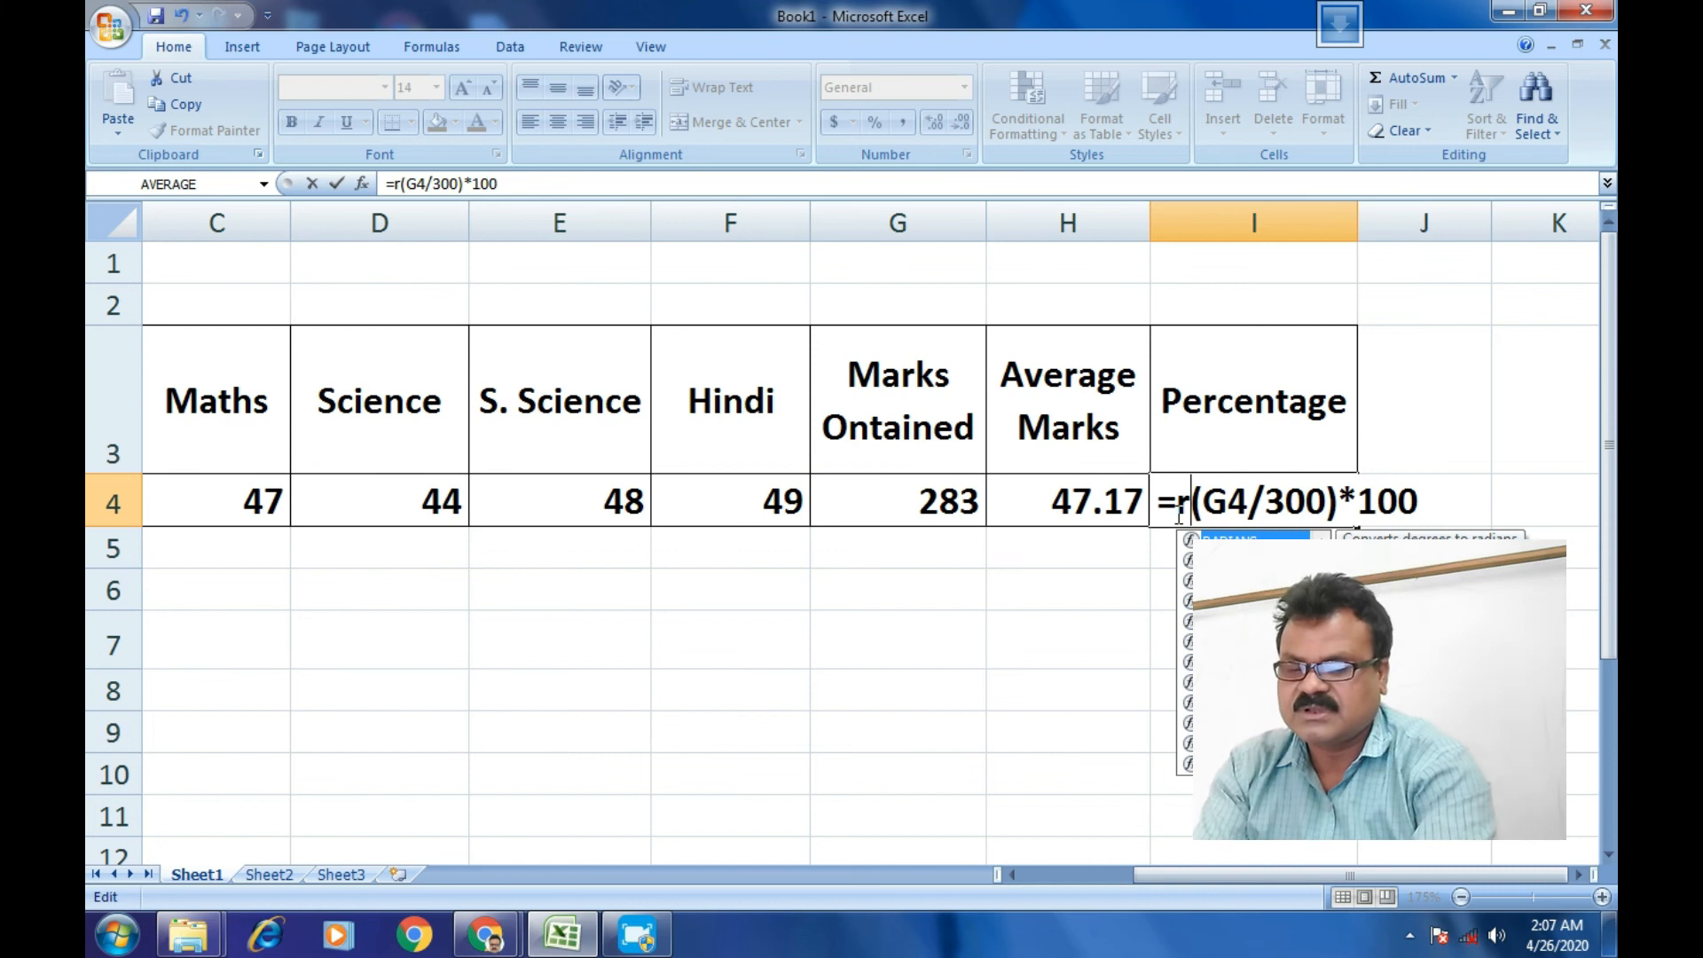
type("(")
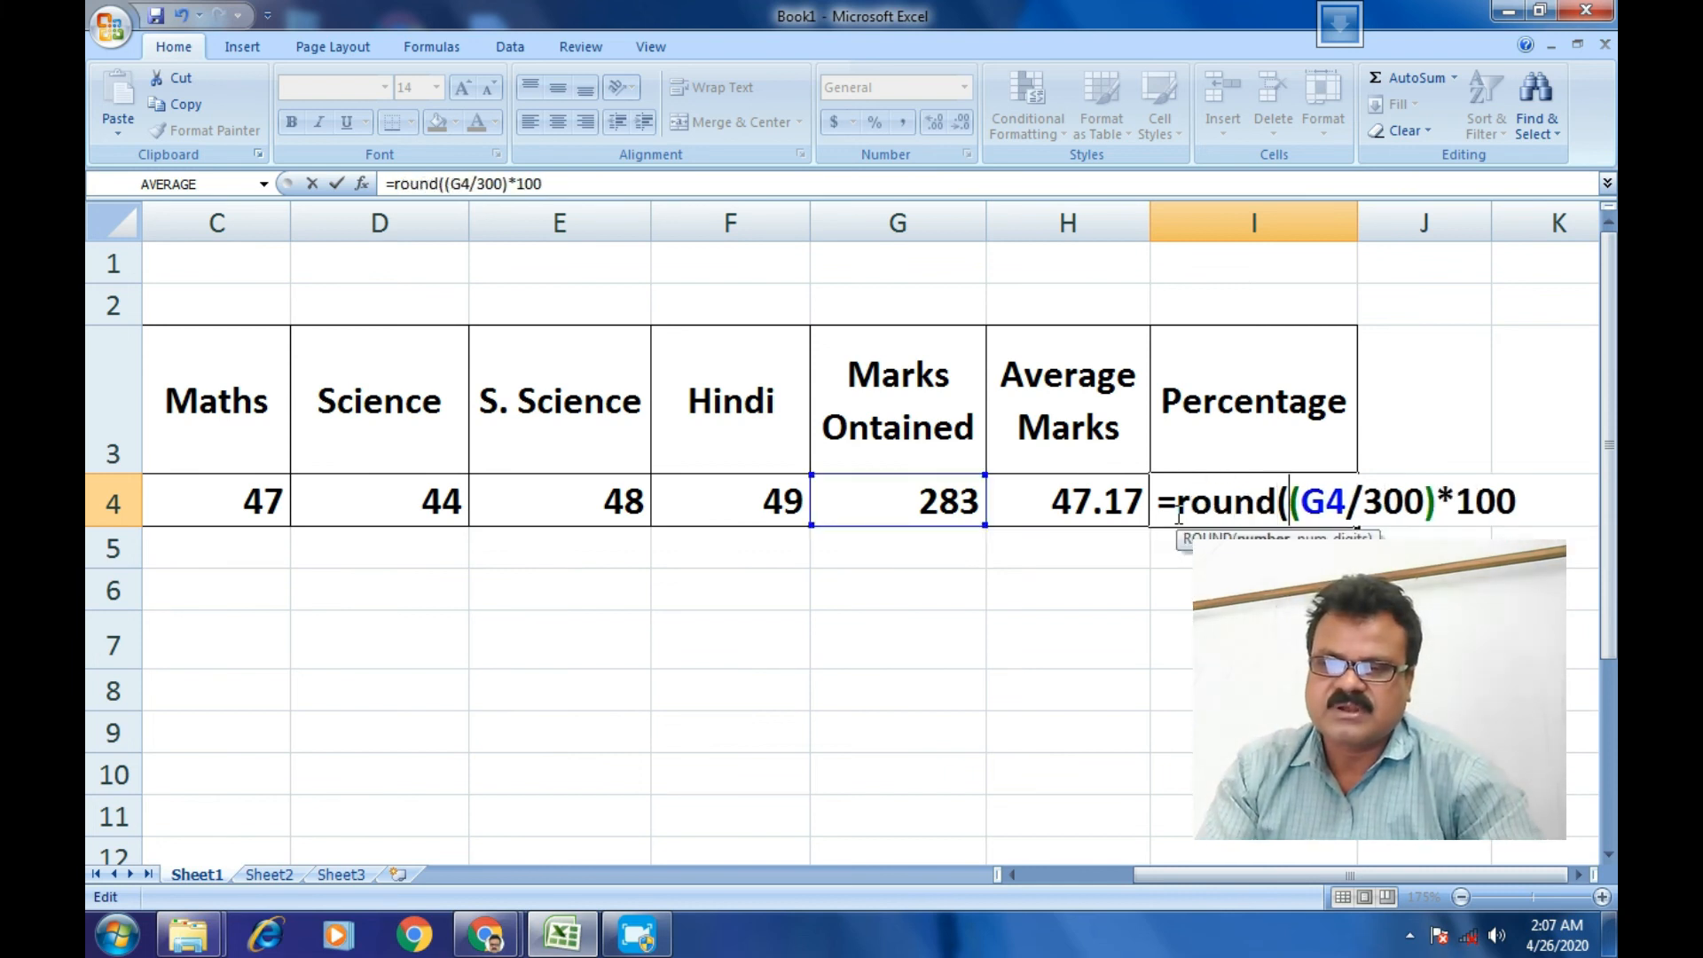
left_click(1521, 515)
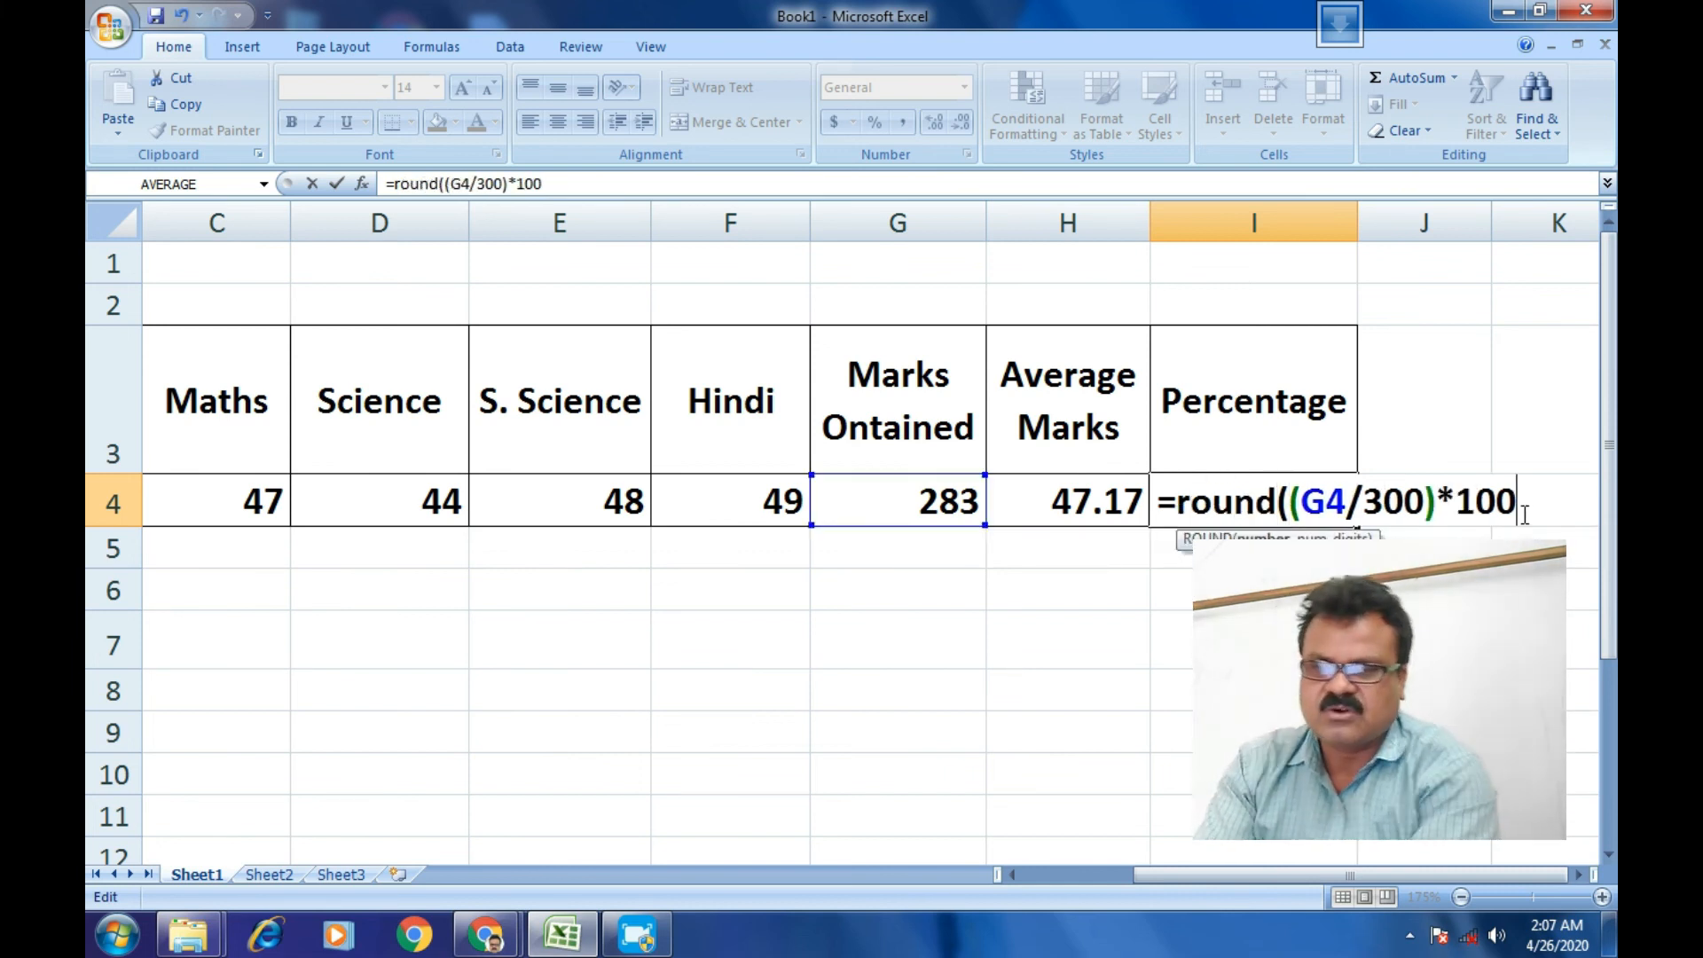
type(",")
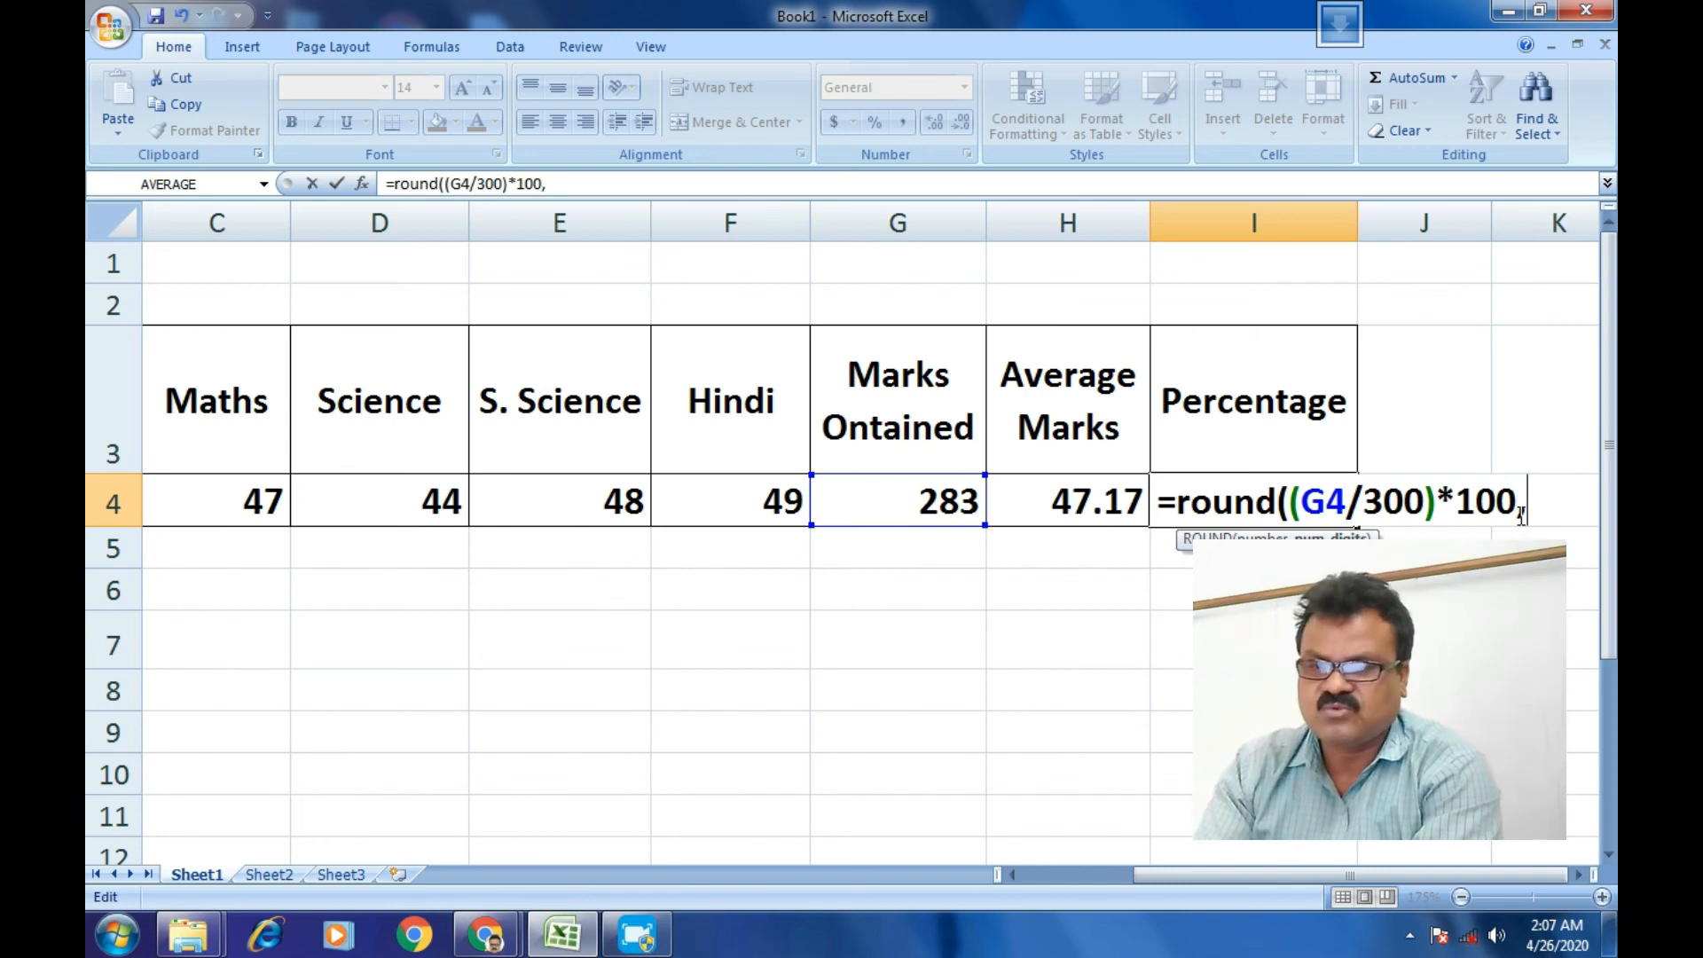
type("2")
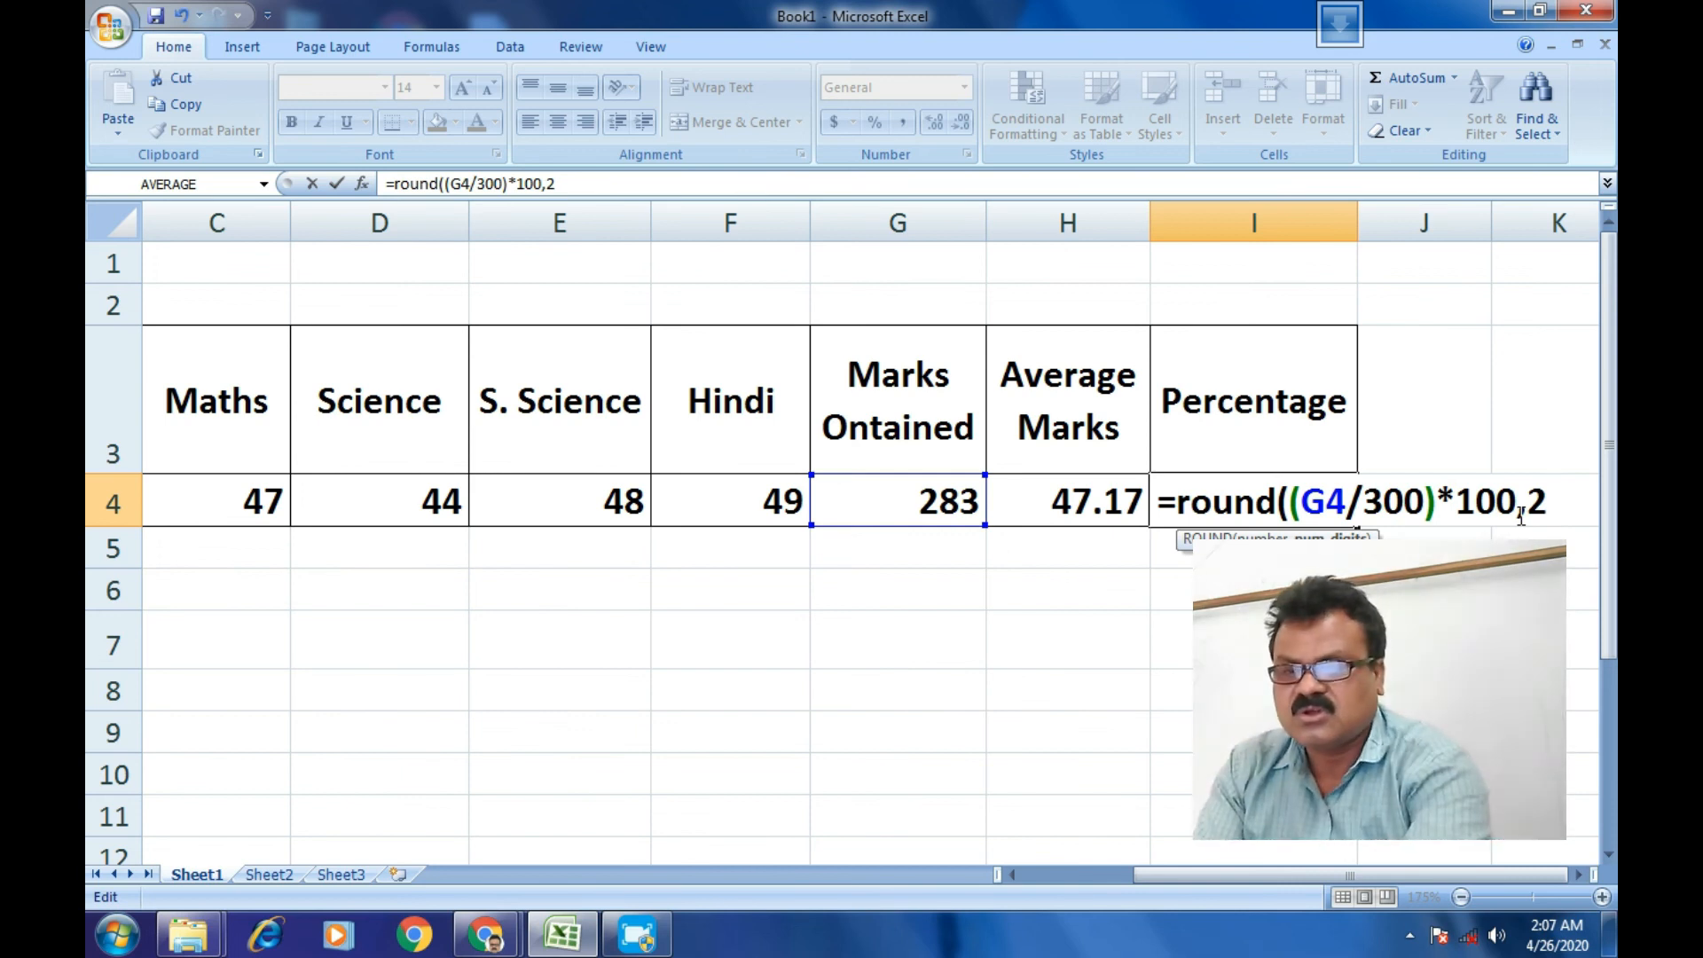
type(")")
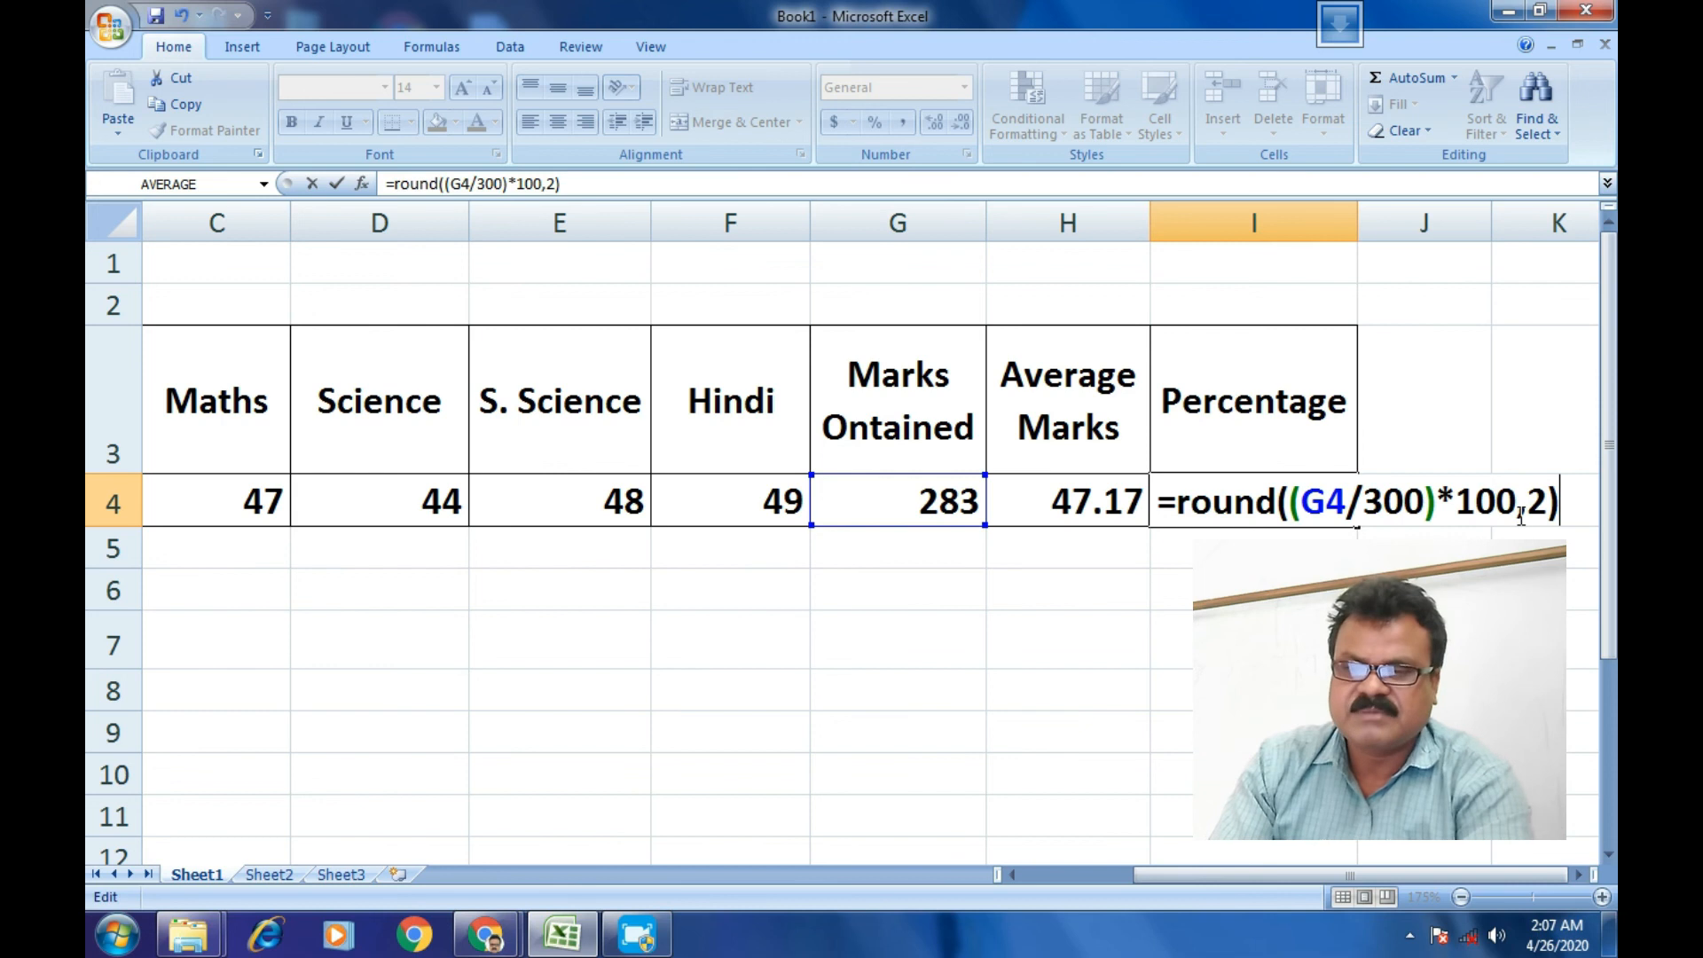
key("Return")
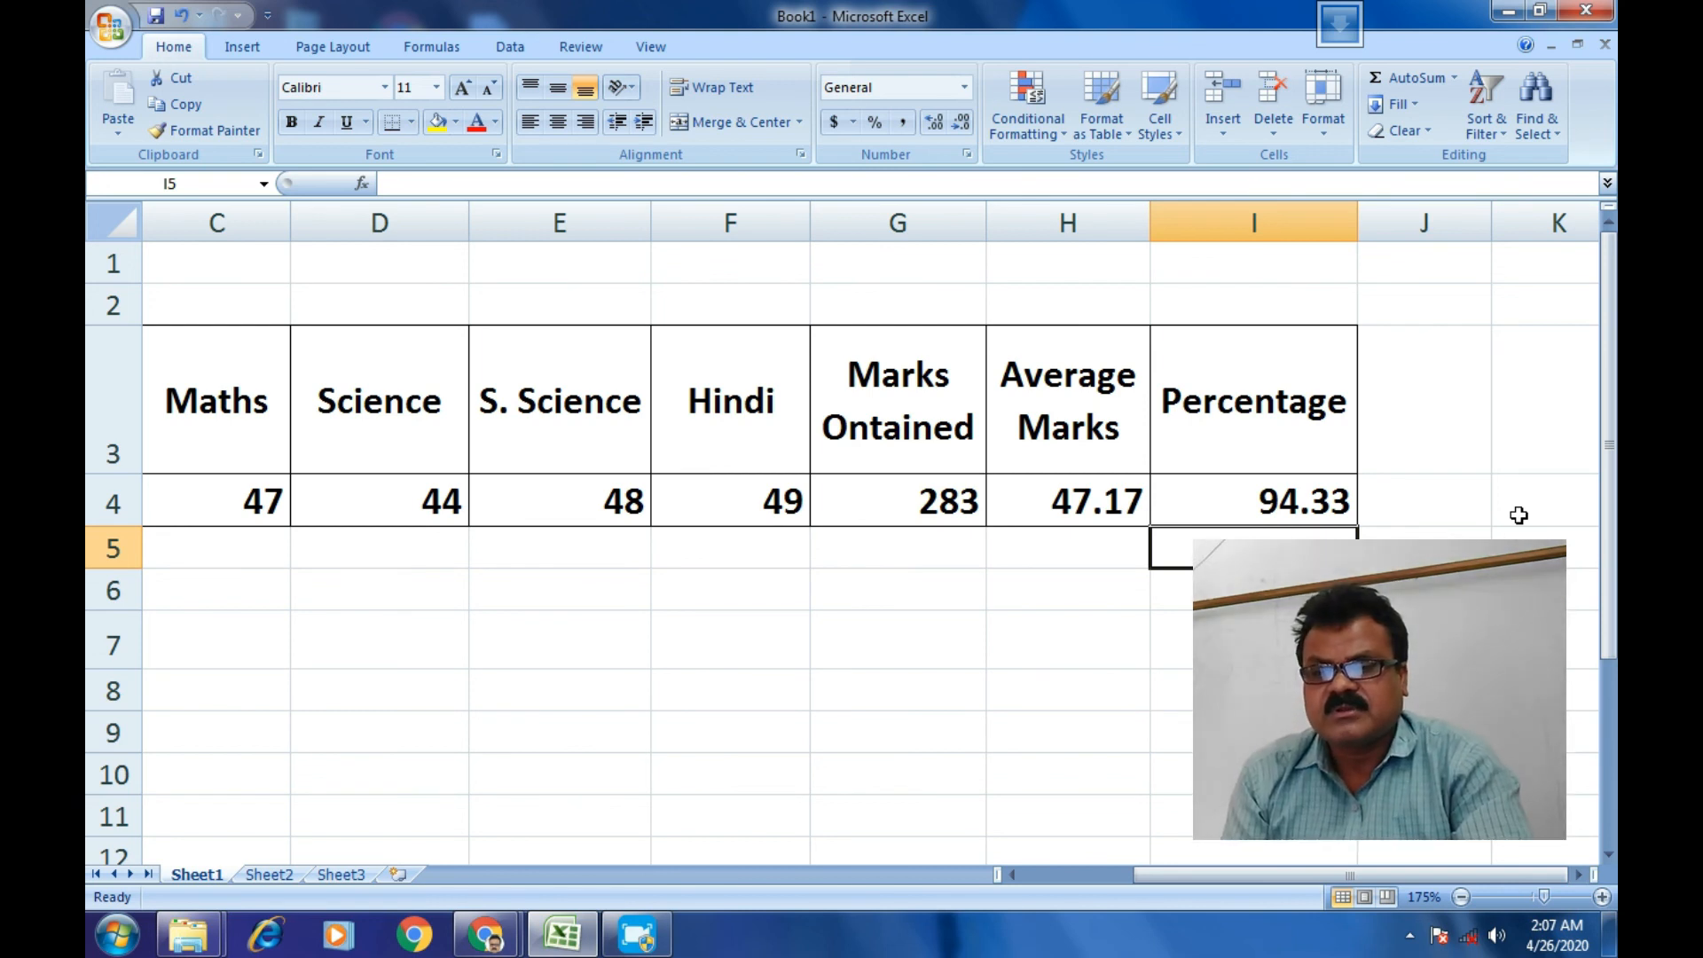
left_click(1313, 503)
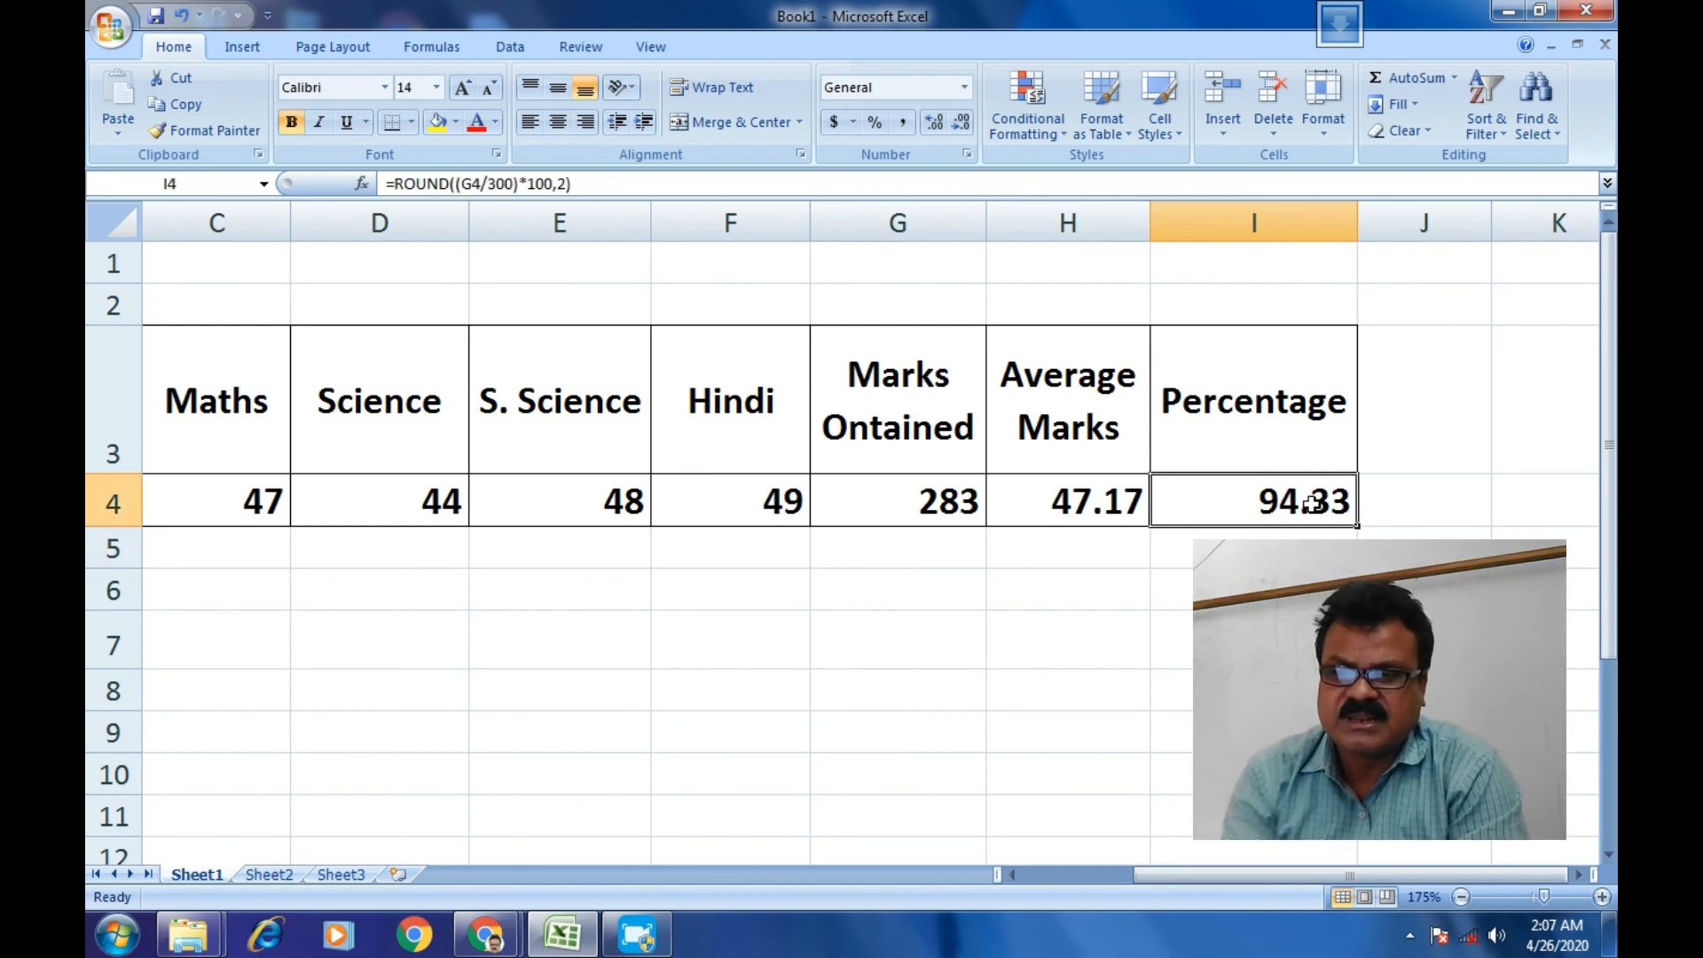